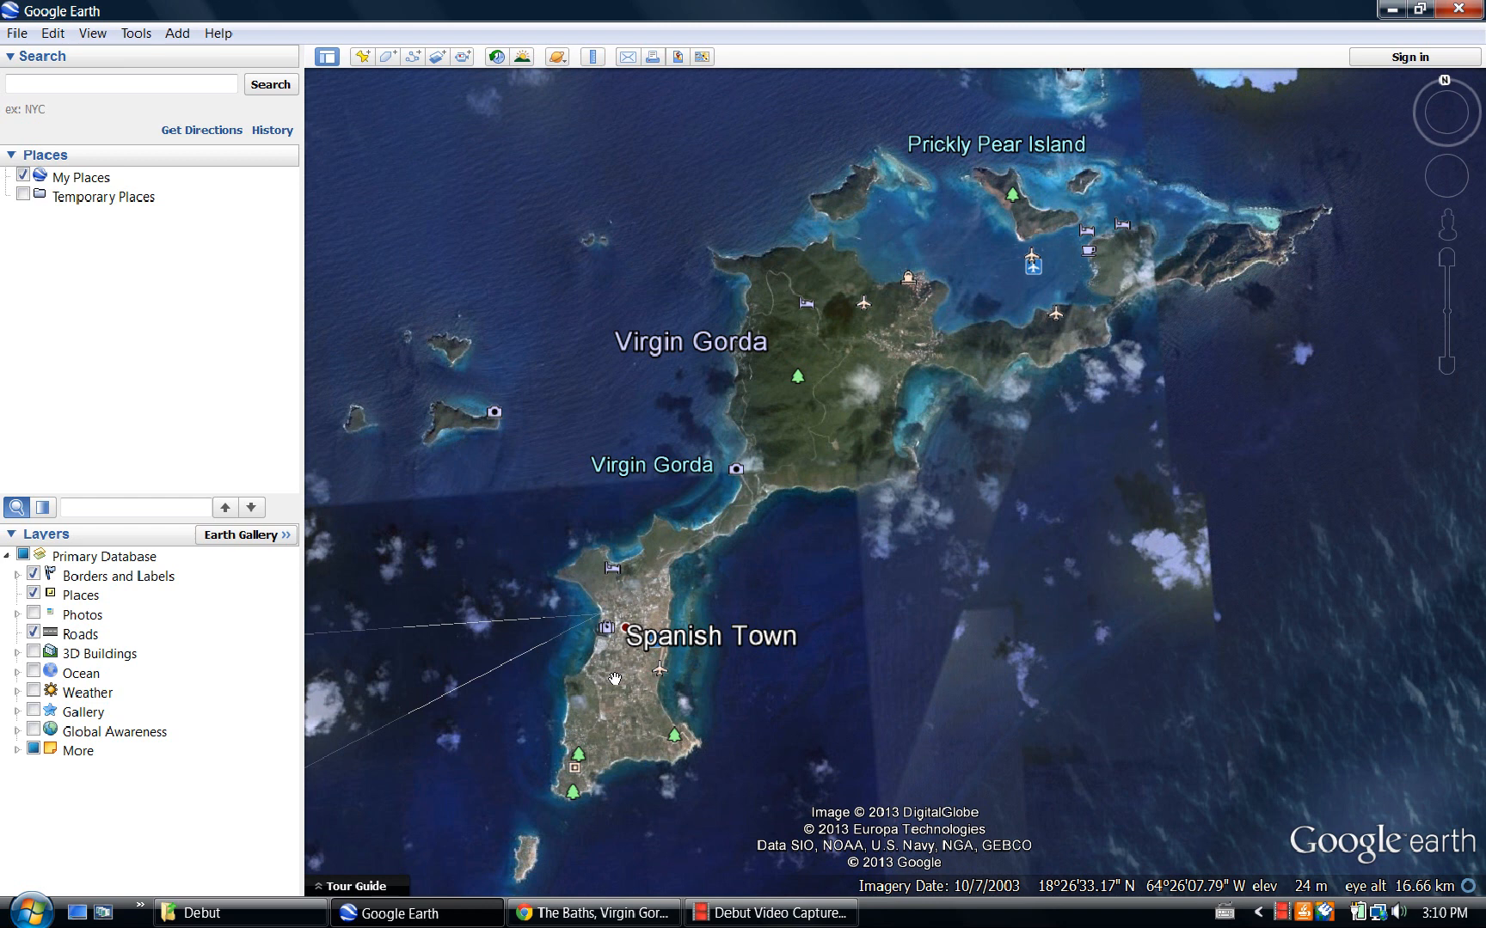
Switch to Chrome, copy the image URL of the boulder cave photo on The Baths page, and return to Google Earth.
left_click(593, 913)
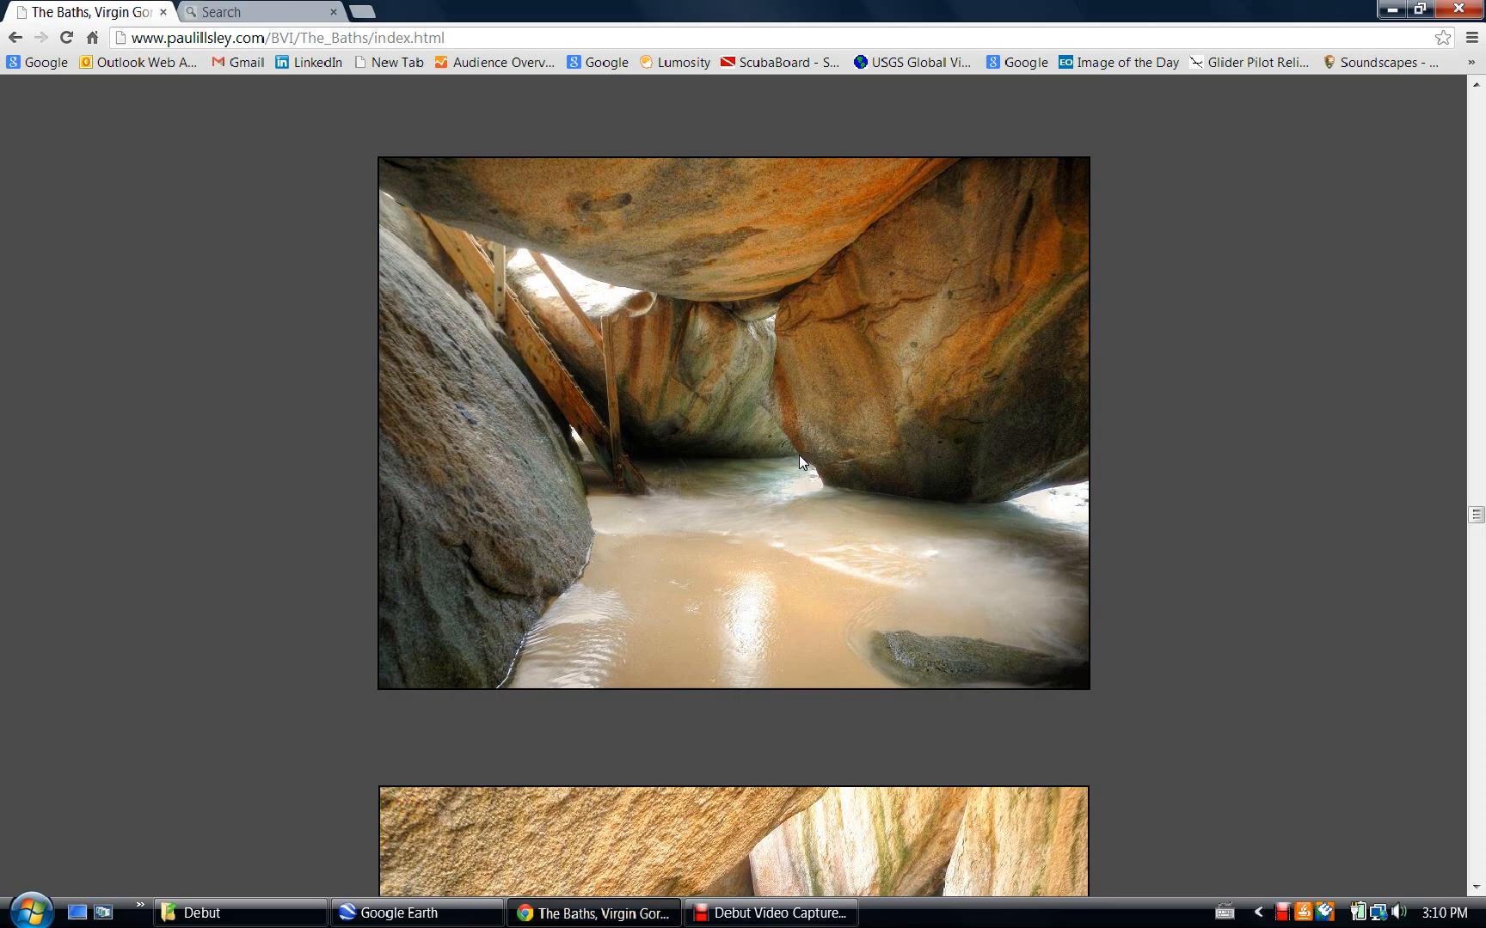
right_click(718, 437)
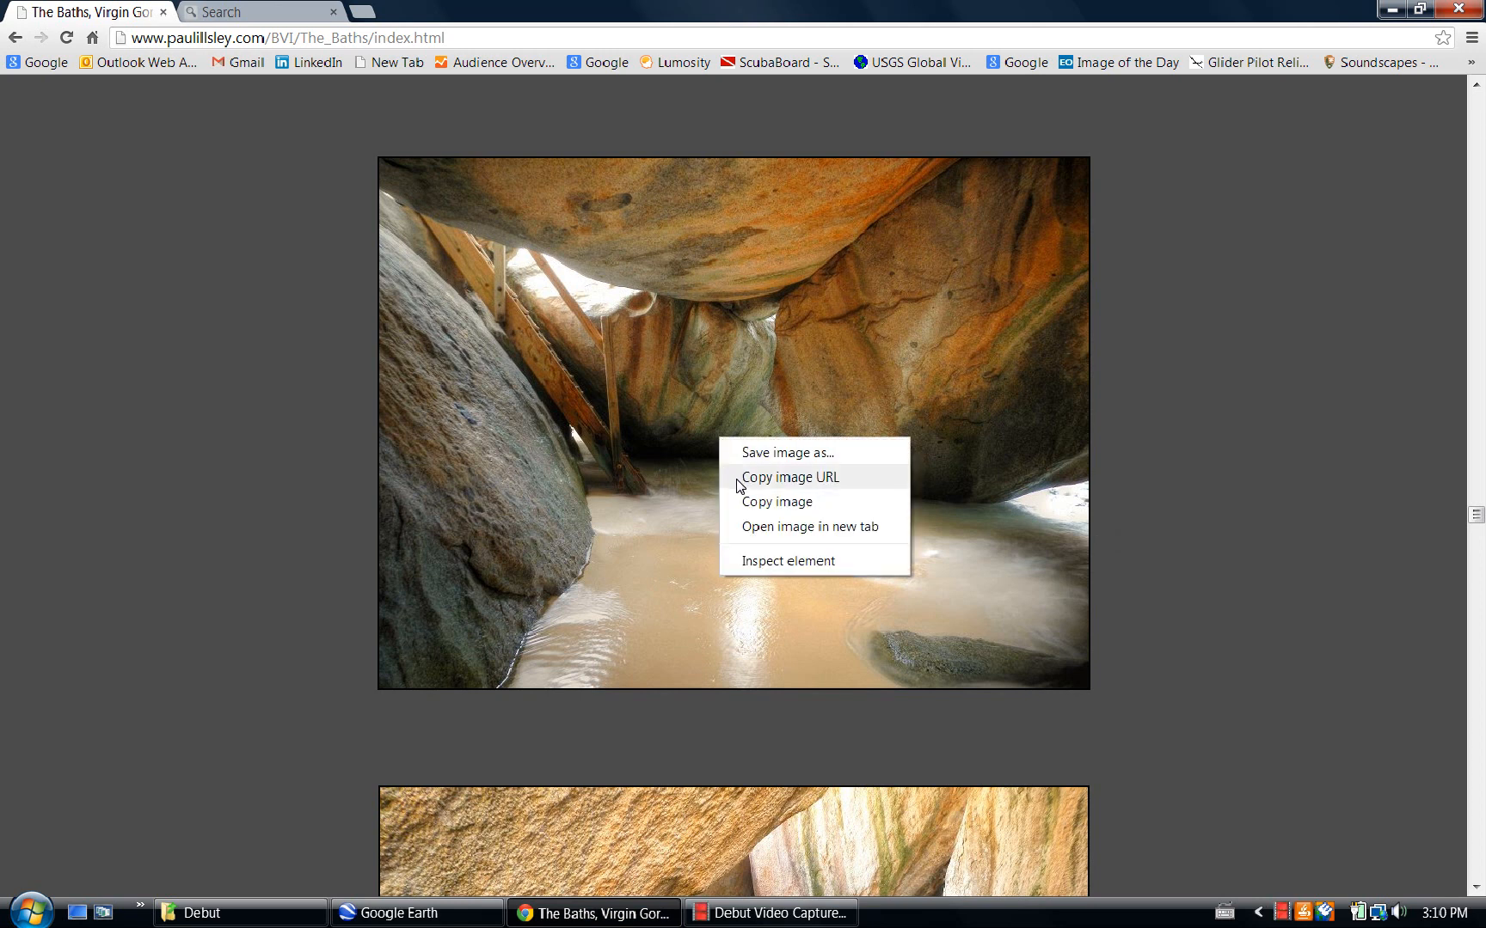
left_click(784, 482)
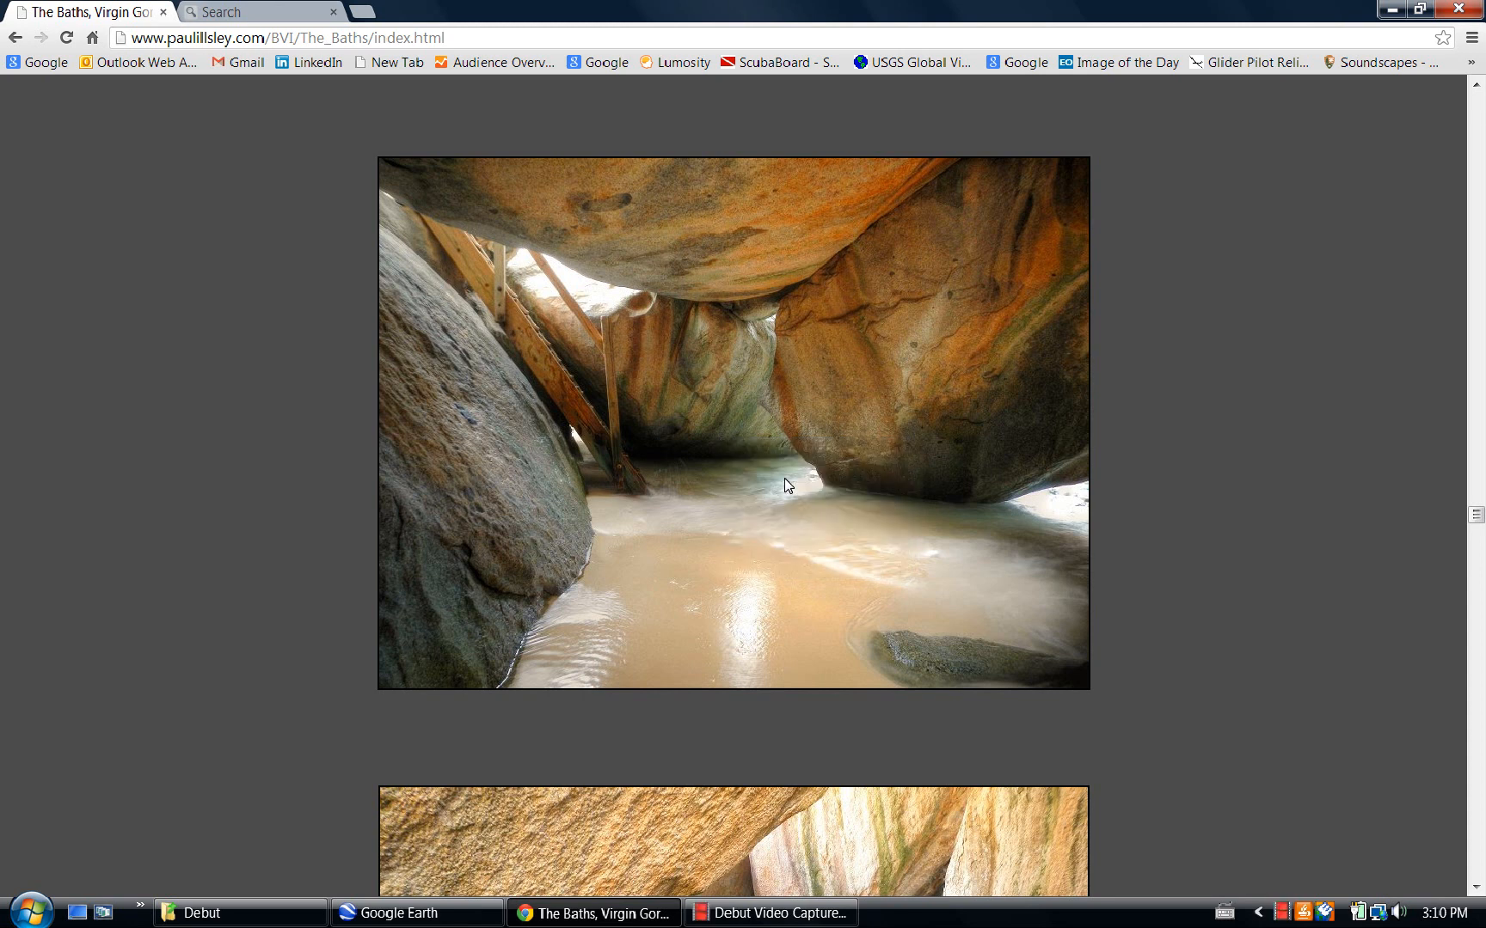
left_click(1391, 9)
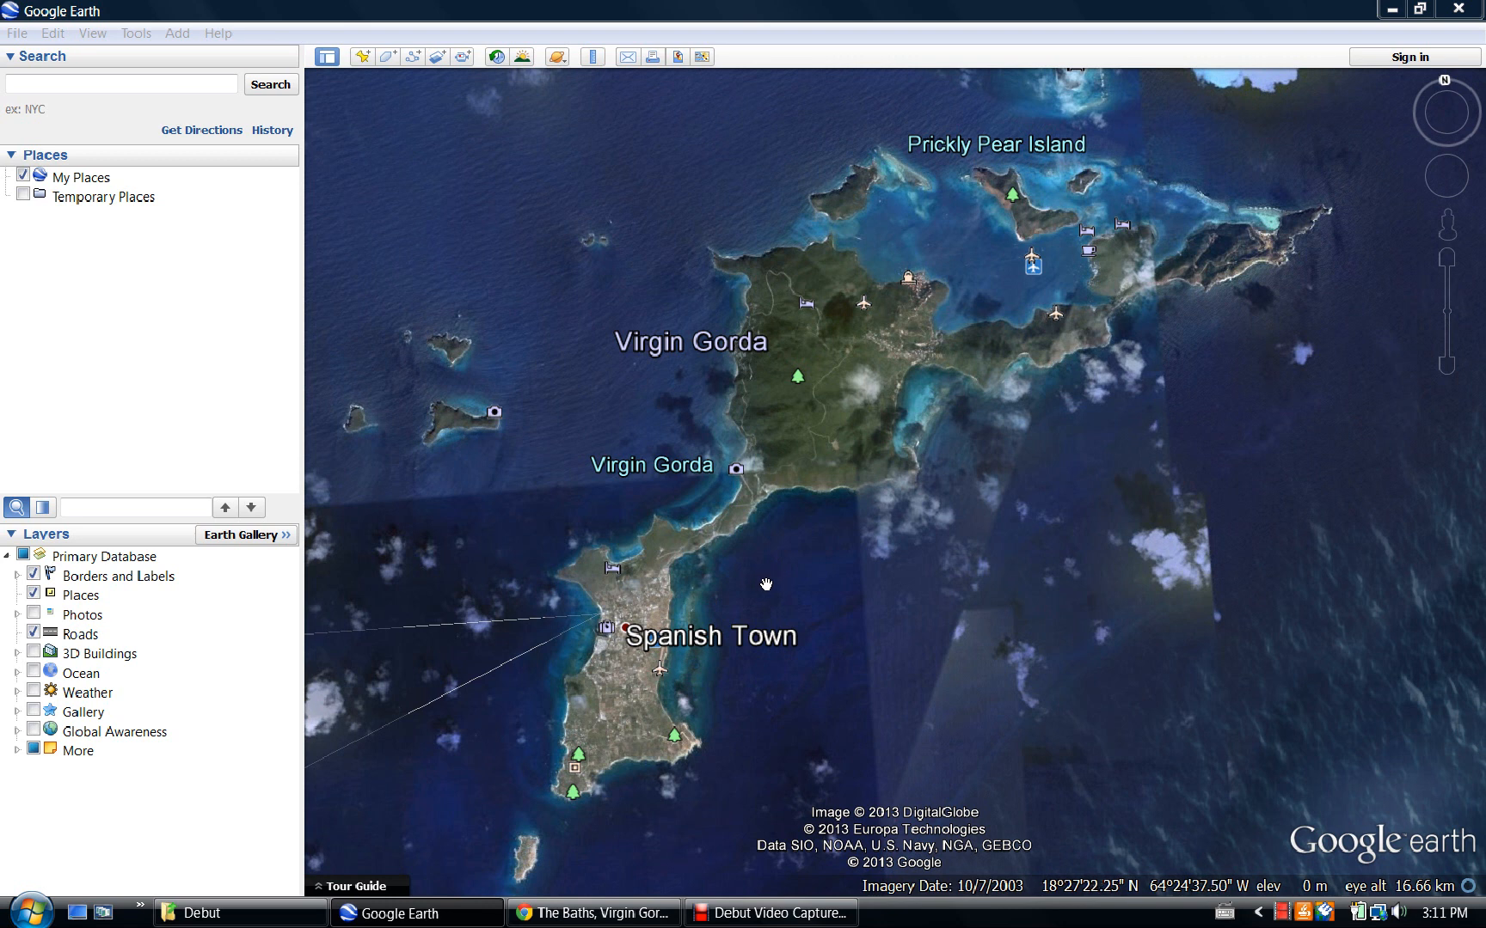
Create a new placemark among the coastal boulders between Spring Bay and Devils Bay on southern Virgin Gorda.
left_click_drag(762, 587, 855, 524)
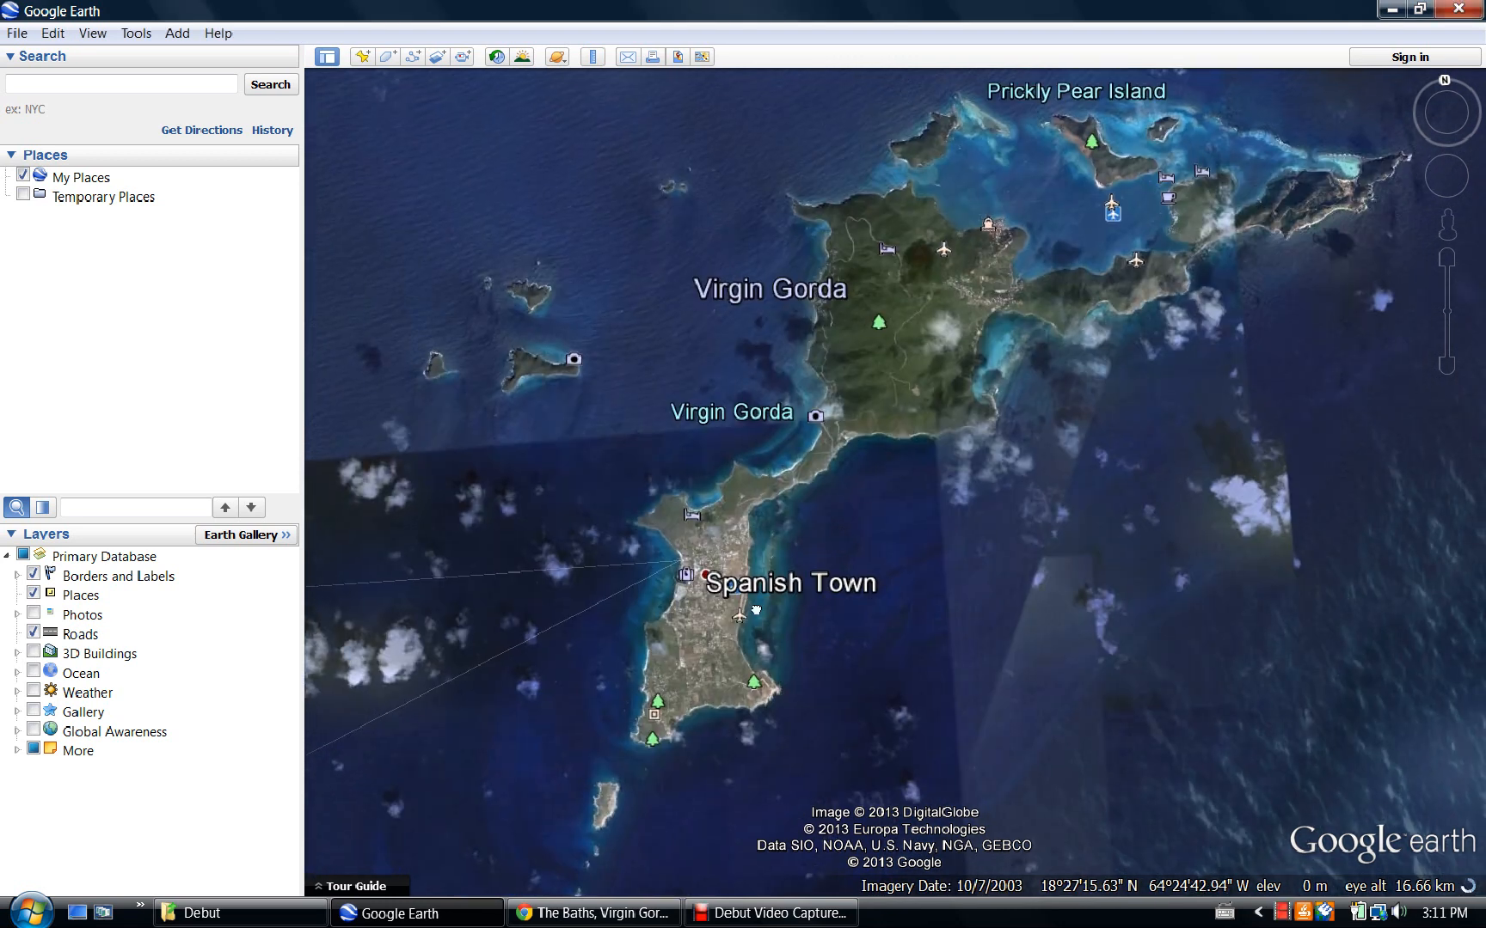
double_click(652, 706)
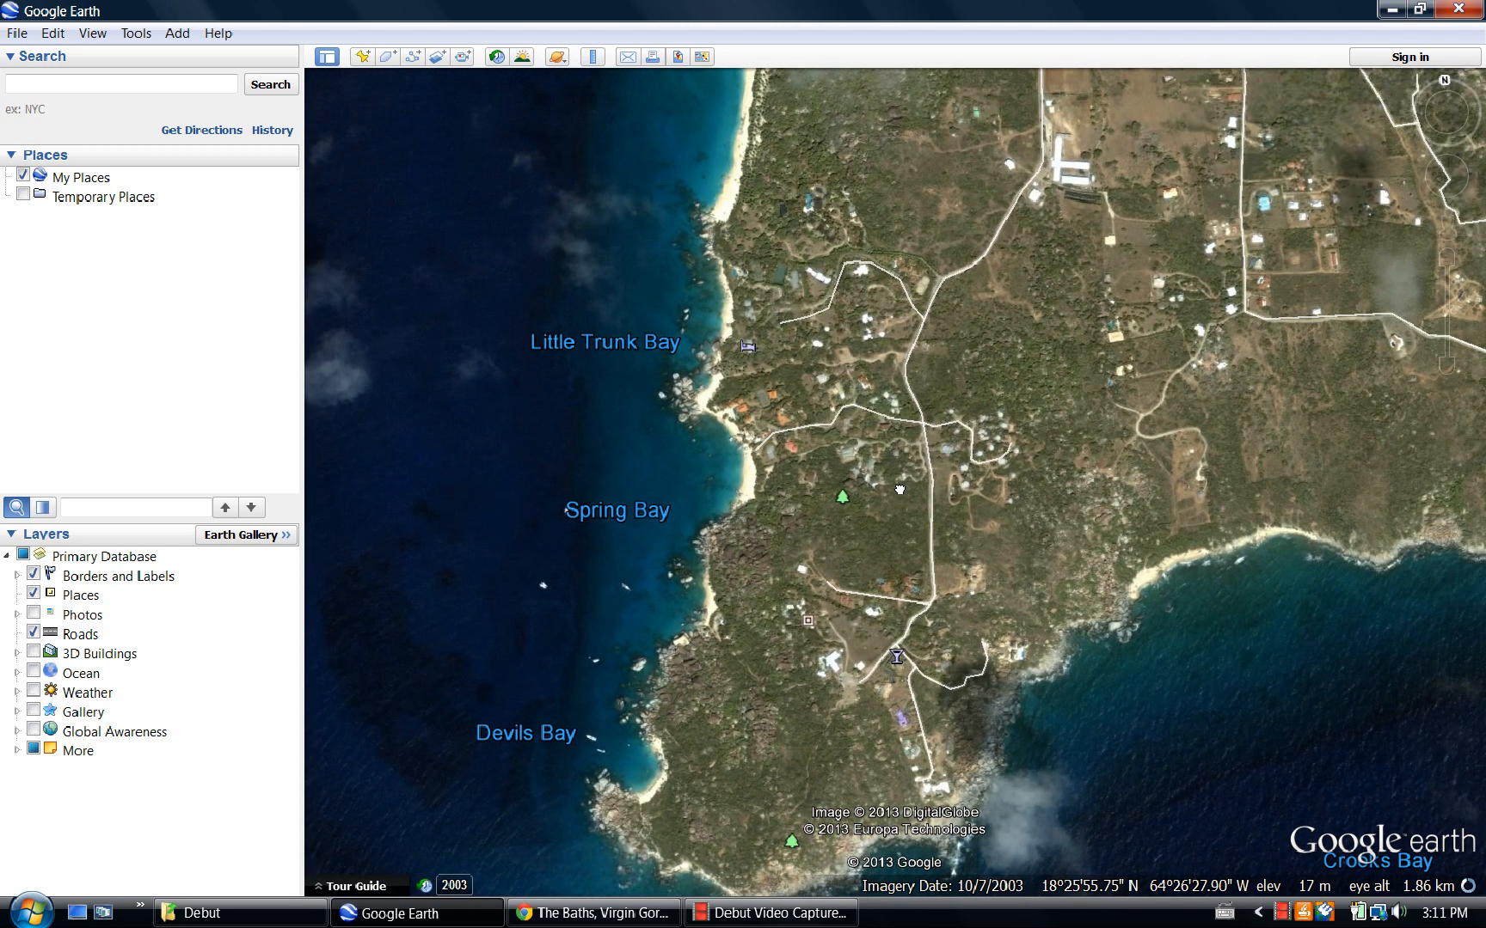
left_click_drag(899, 489, 956, 342)
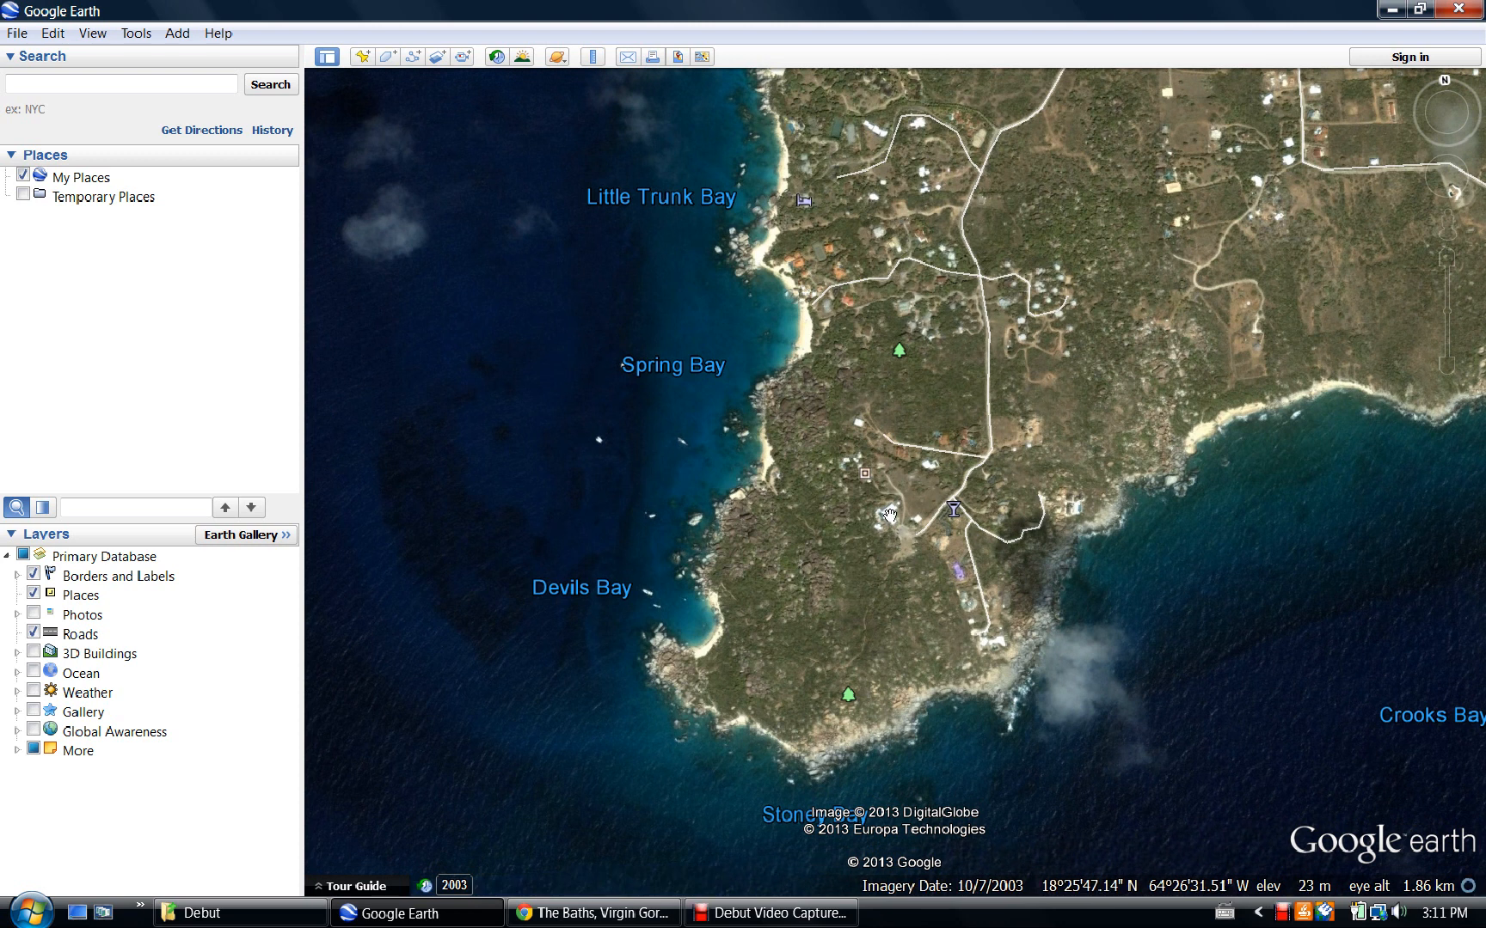
scroll(747, 539, "up", 3)
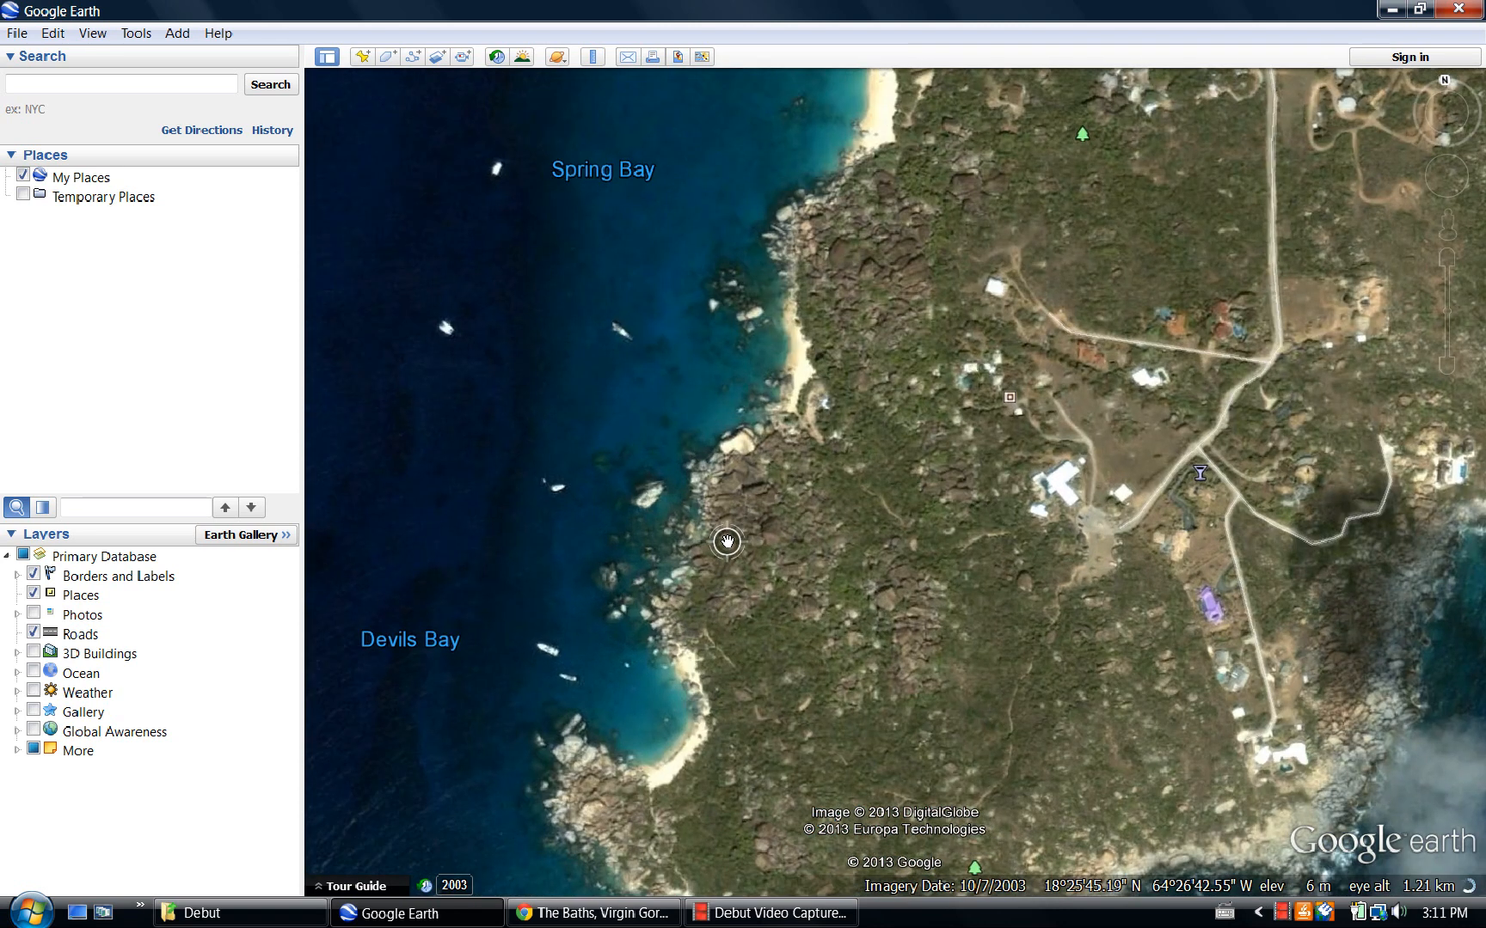
scroll(726, 540, "up", 3)
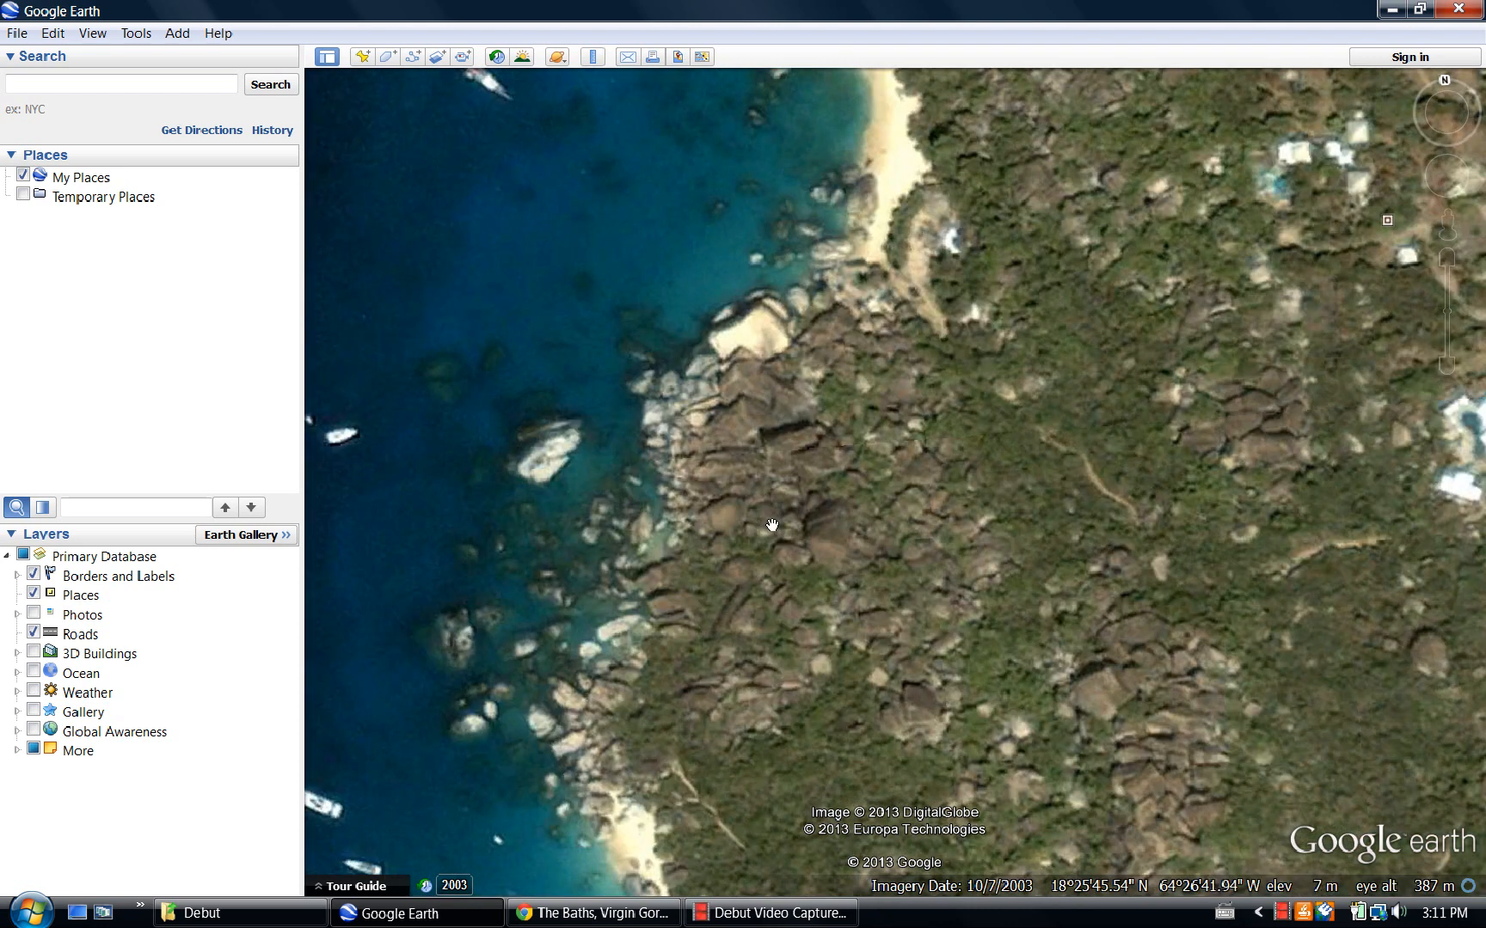
scroll(771, 525, "down", 1)
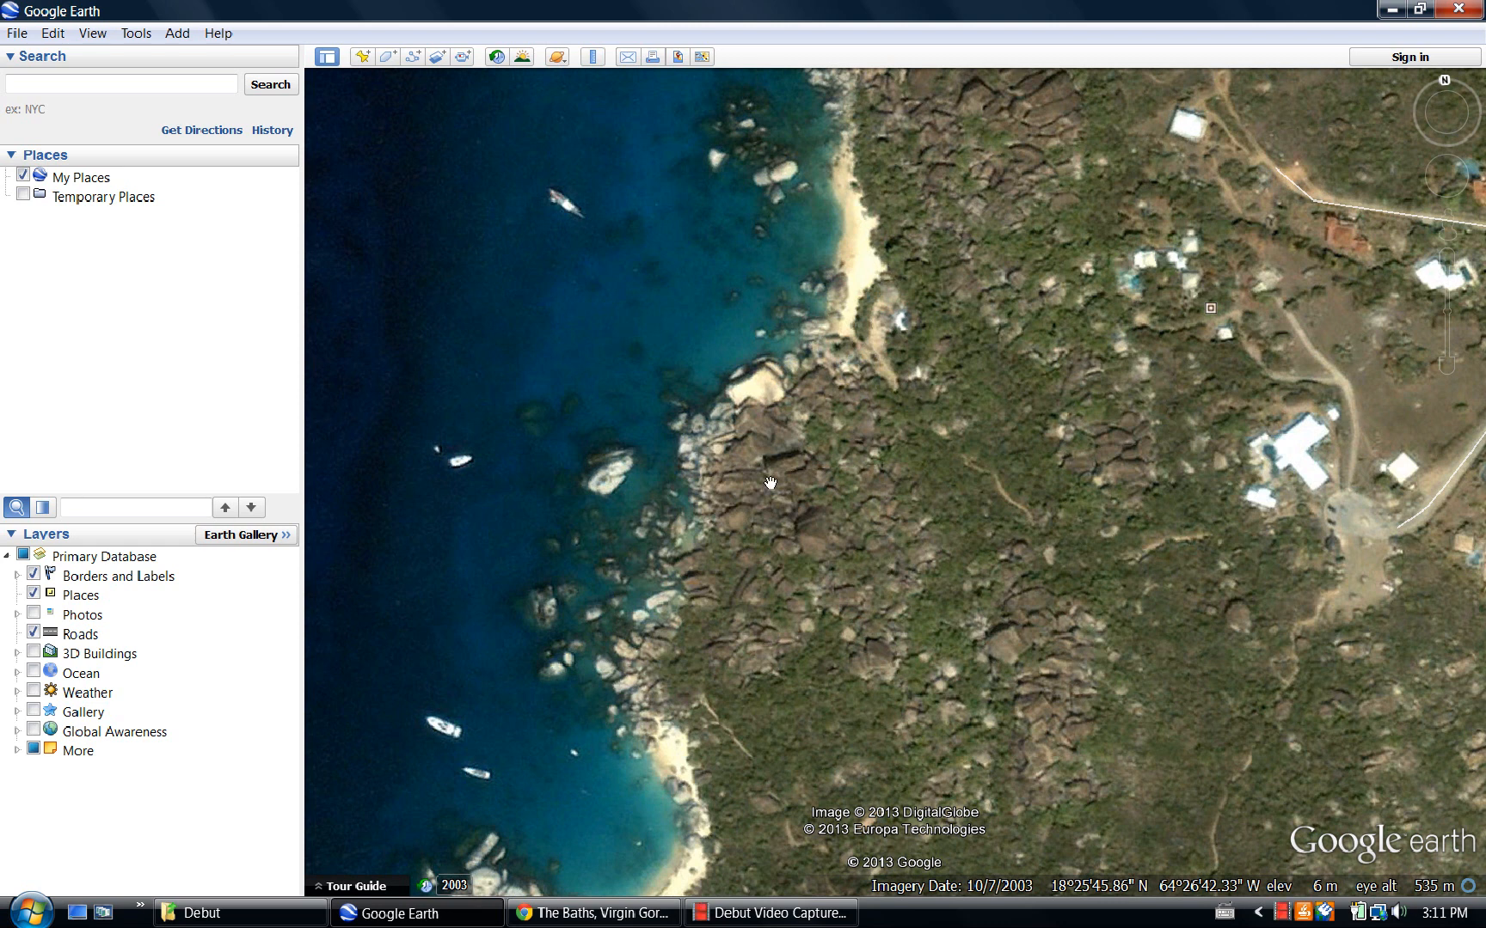
left_click(363, 58)
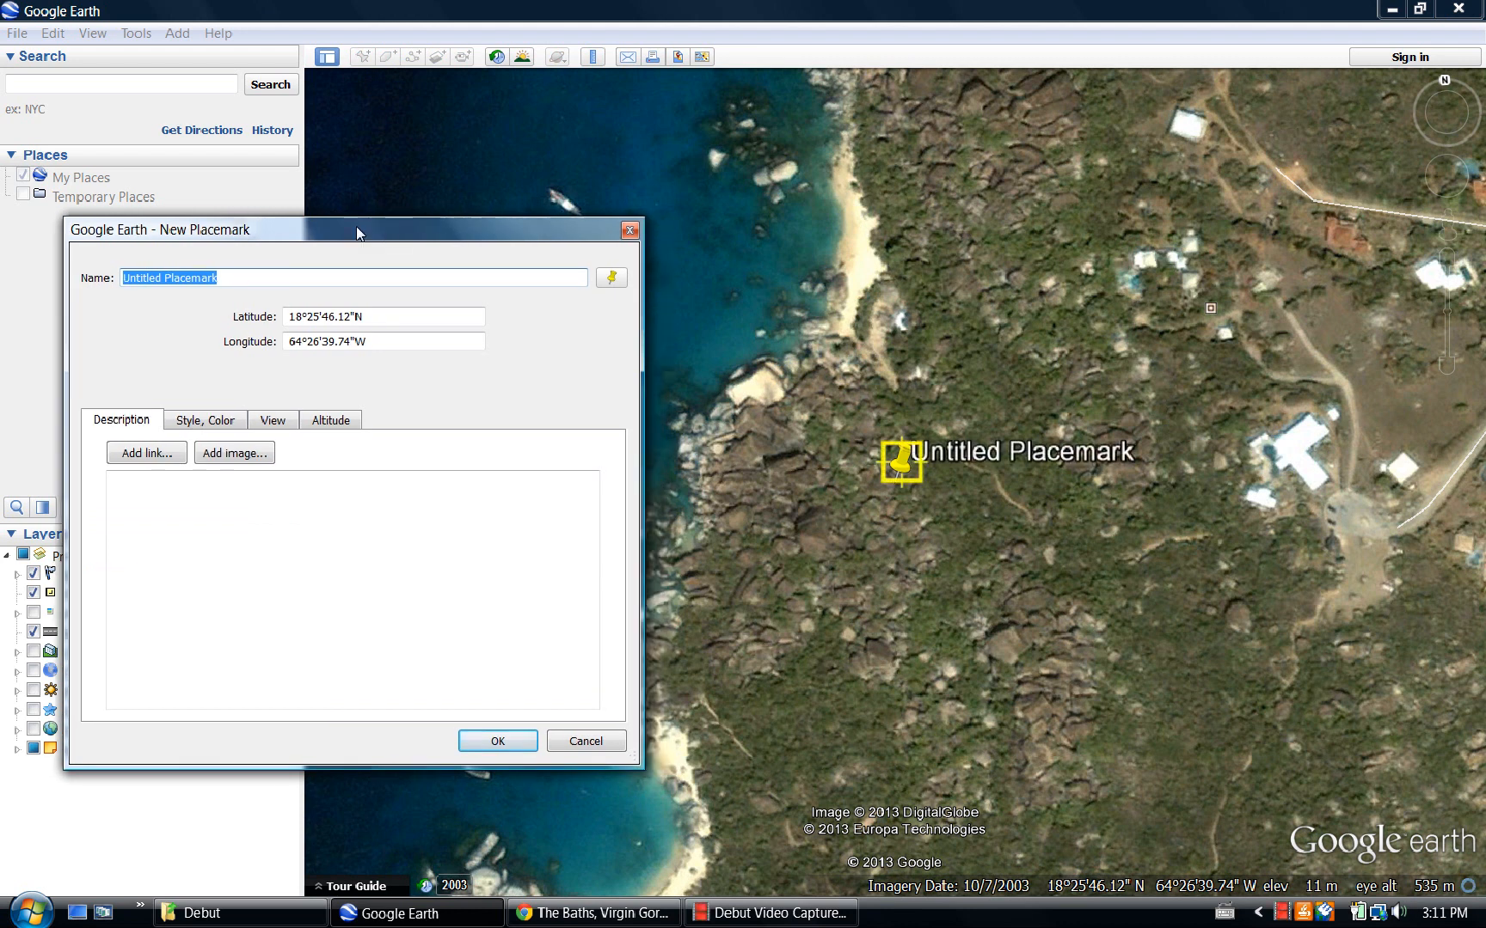
left_click_drag(357, 232, 346, 228)
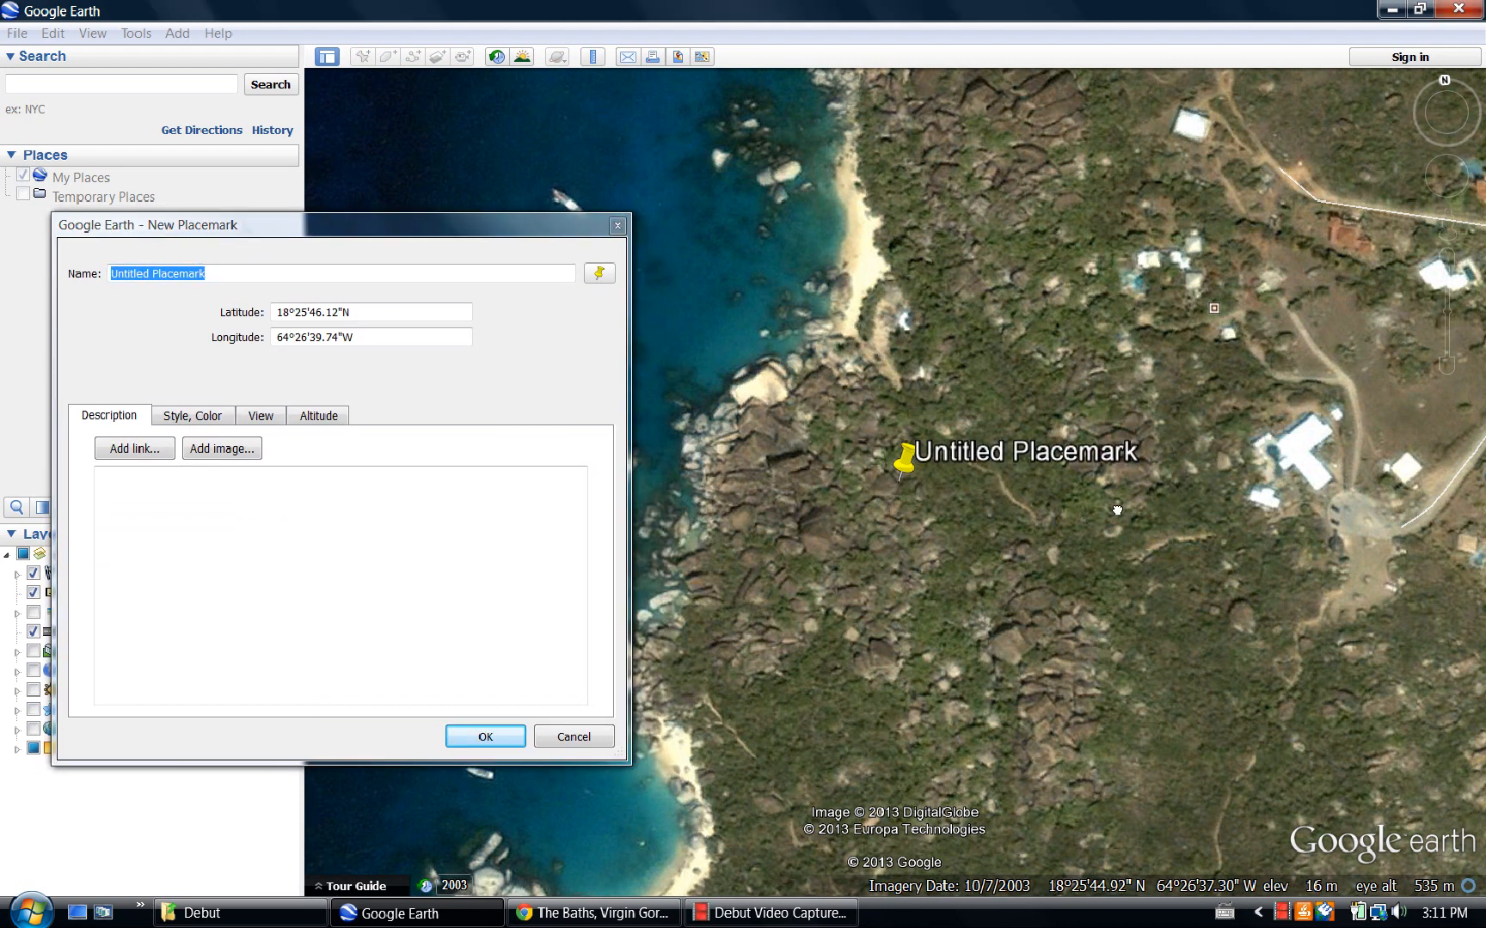
left_click_drag(1084, 487, 1436, 463)
left_click_drag(909, 473, 865, 513)
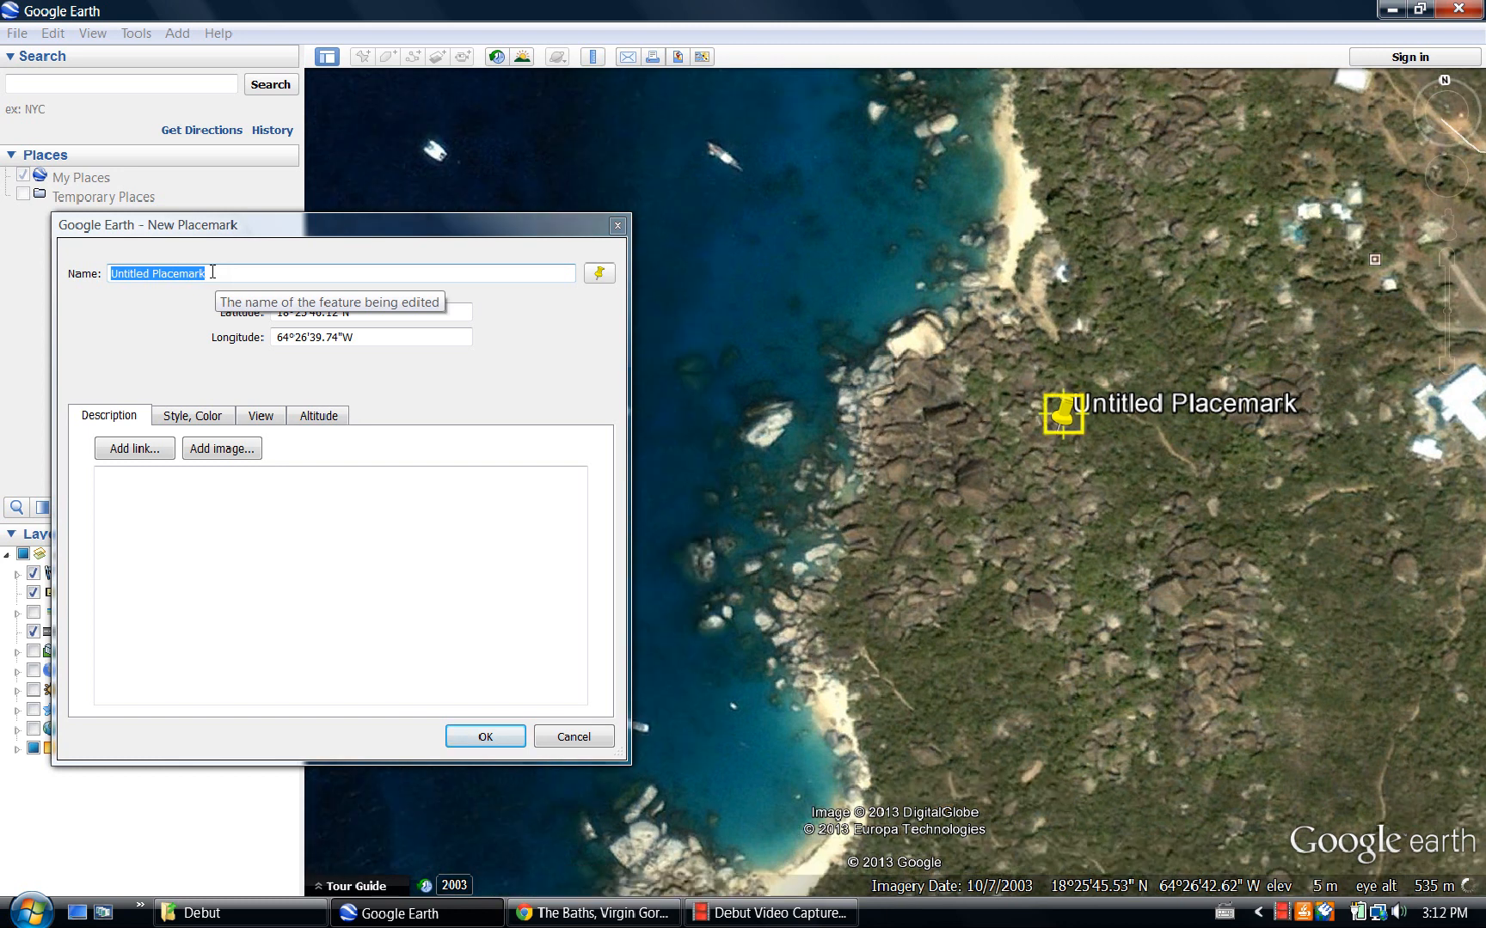
Name the placemark "The Baths" and move it beside the large pale shoreline boulder, at about 18°25'47.43"N, 64°26'41.72"W.
left_click(212, 273)
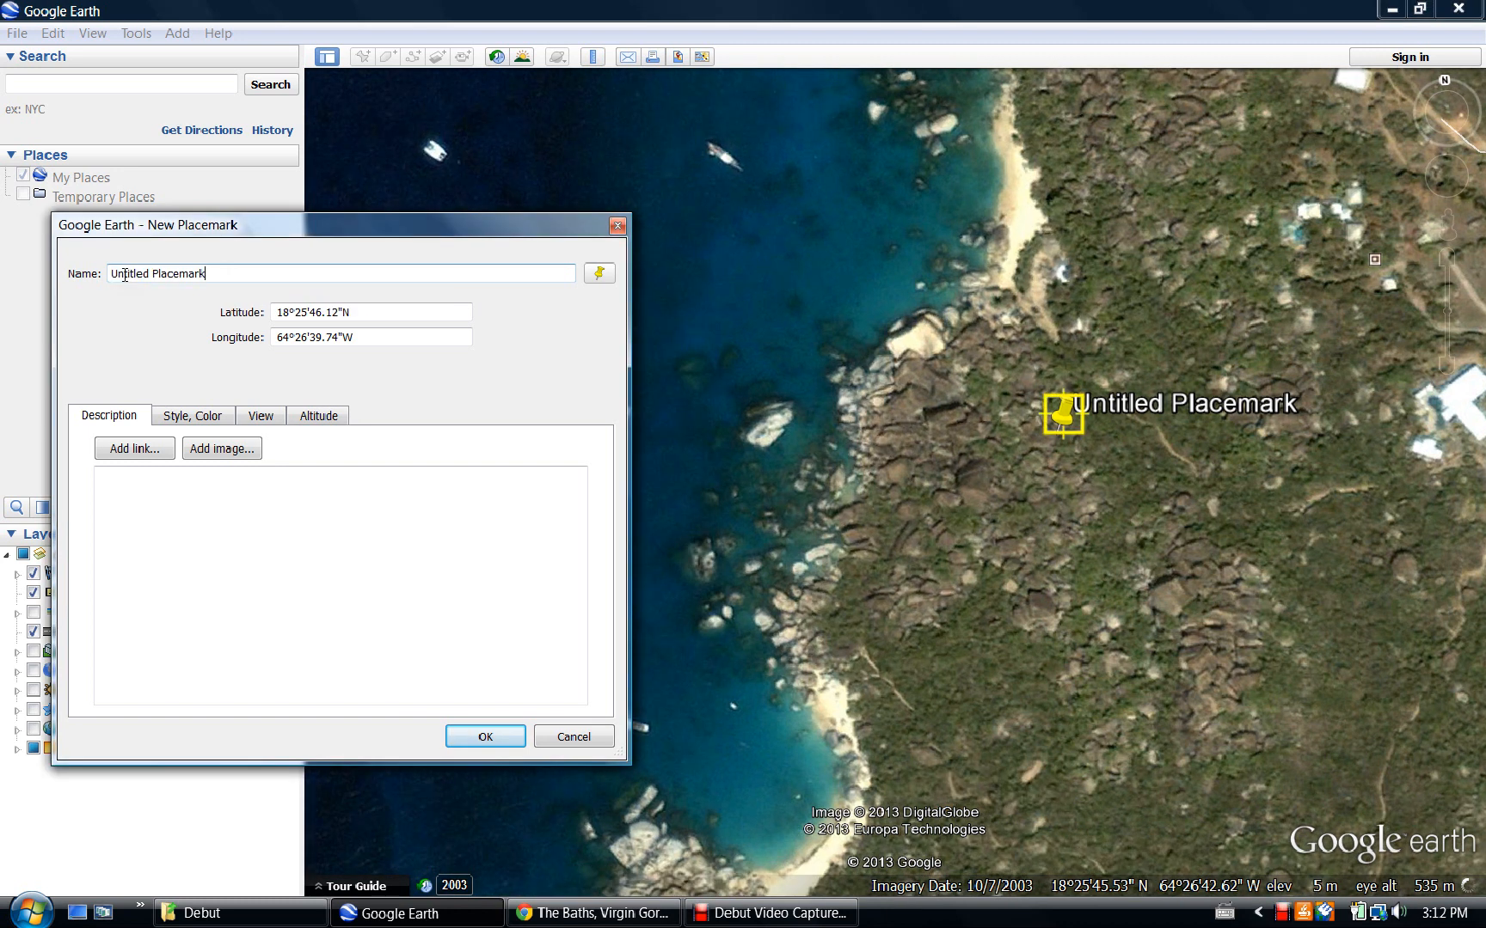
left_click_drag(125, 276, 84, 272)
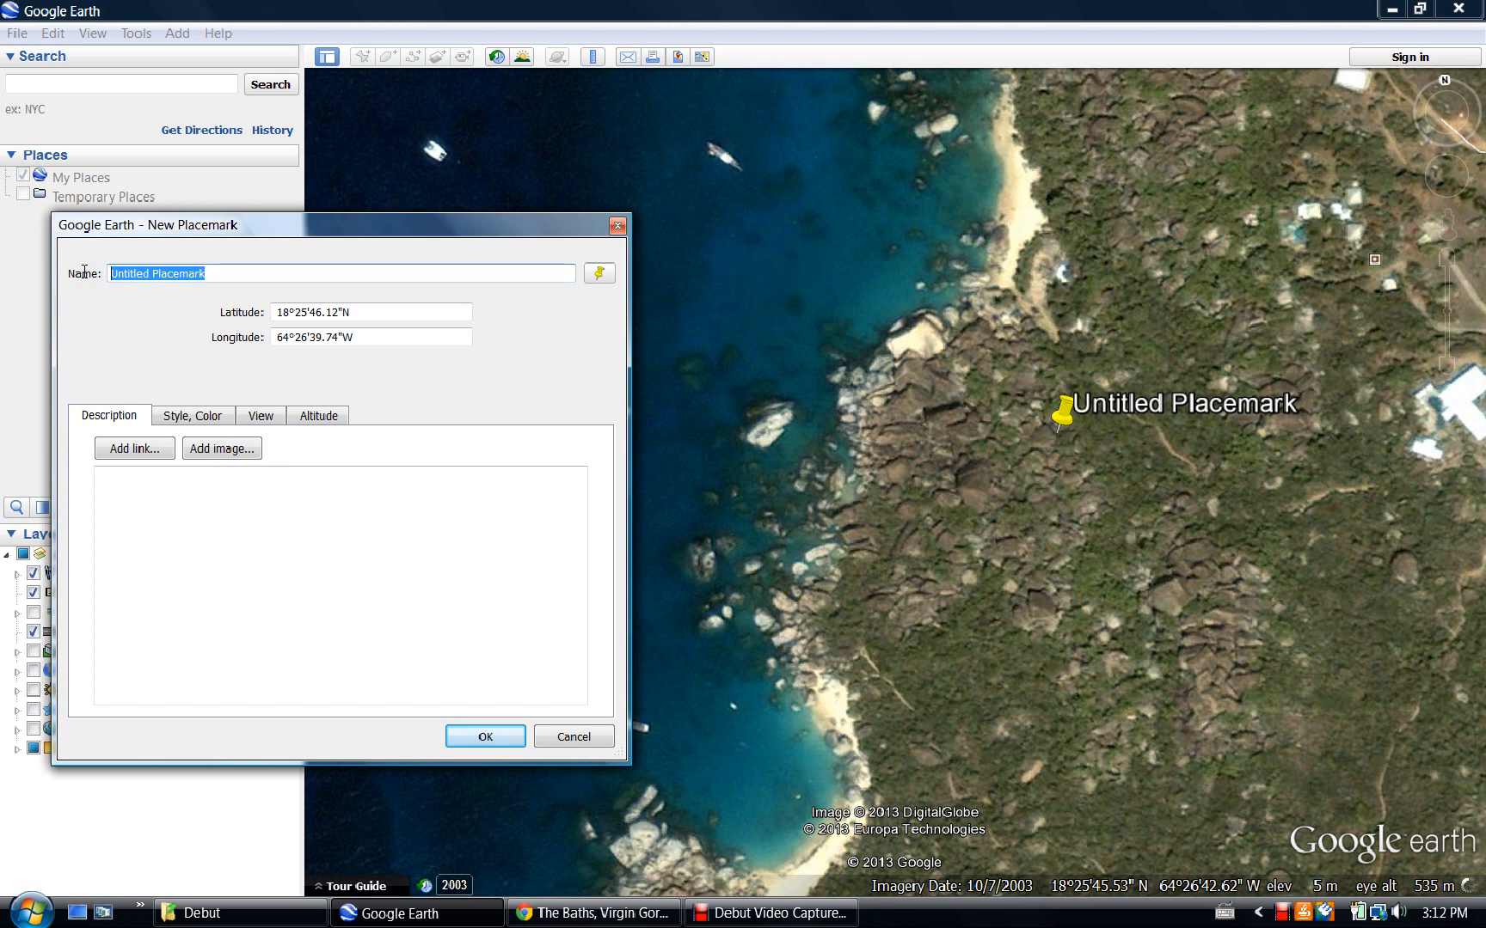
type("Th")
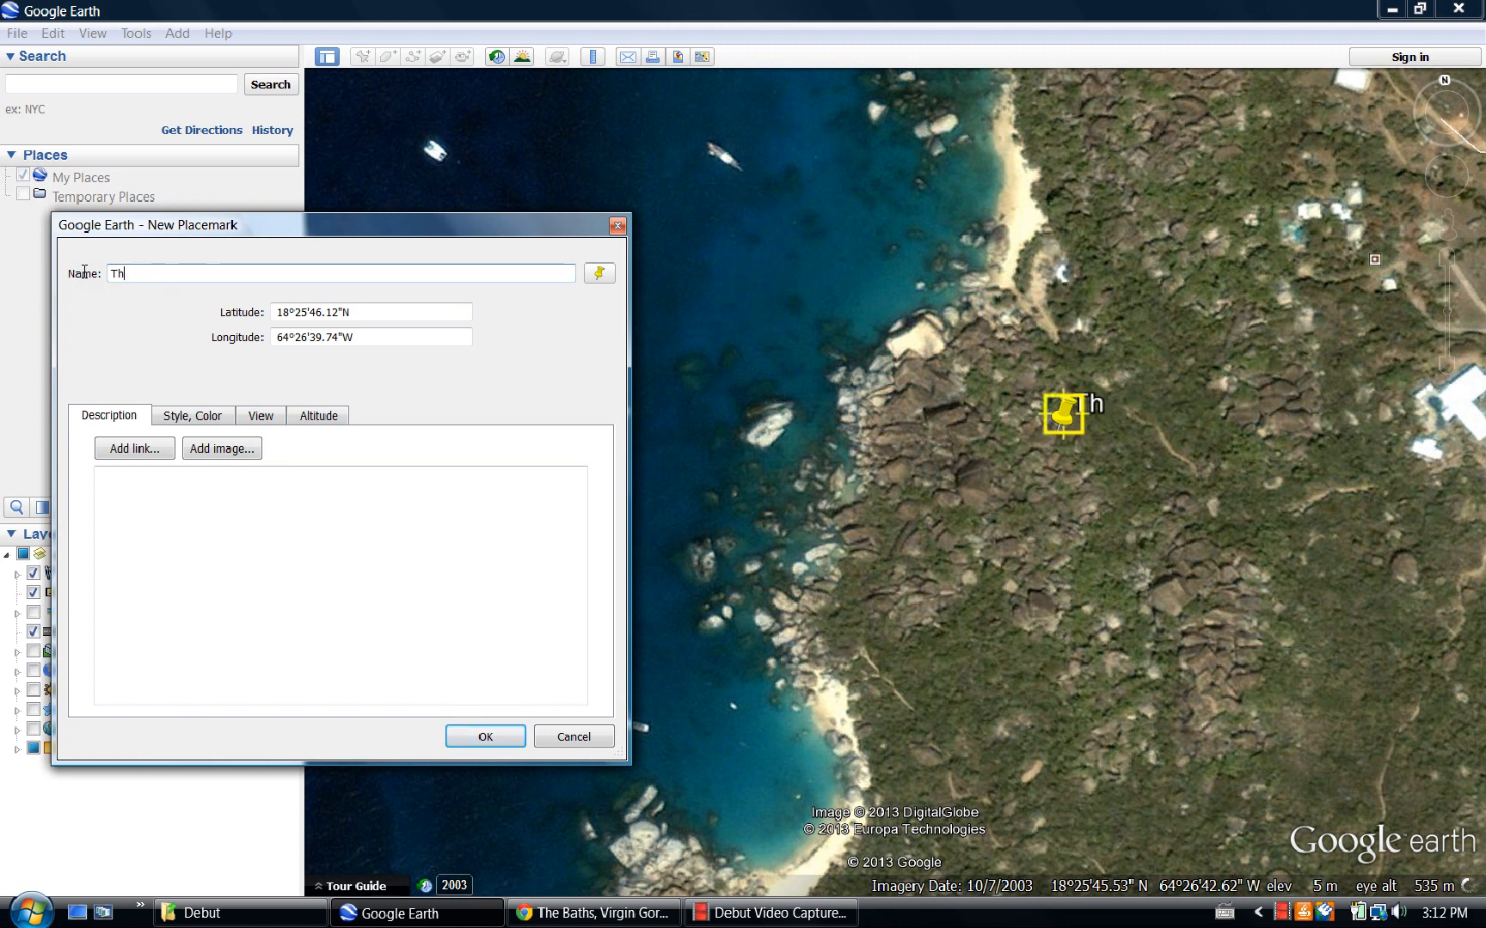
type("e Baths")
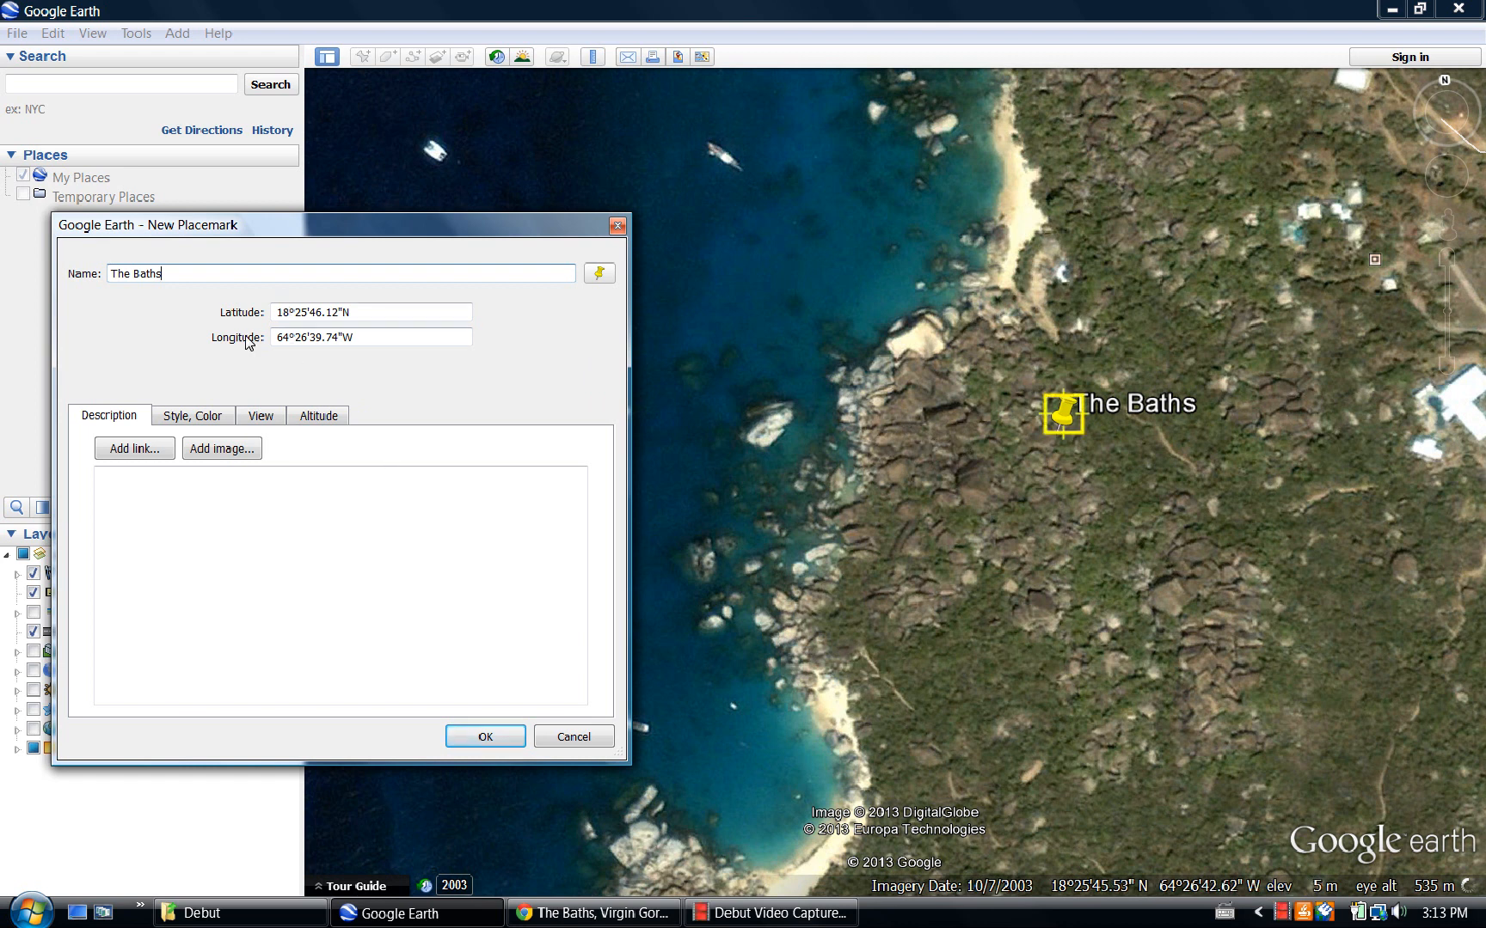
left_click_drag(1064, 415, 930, 375)
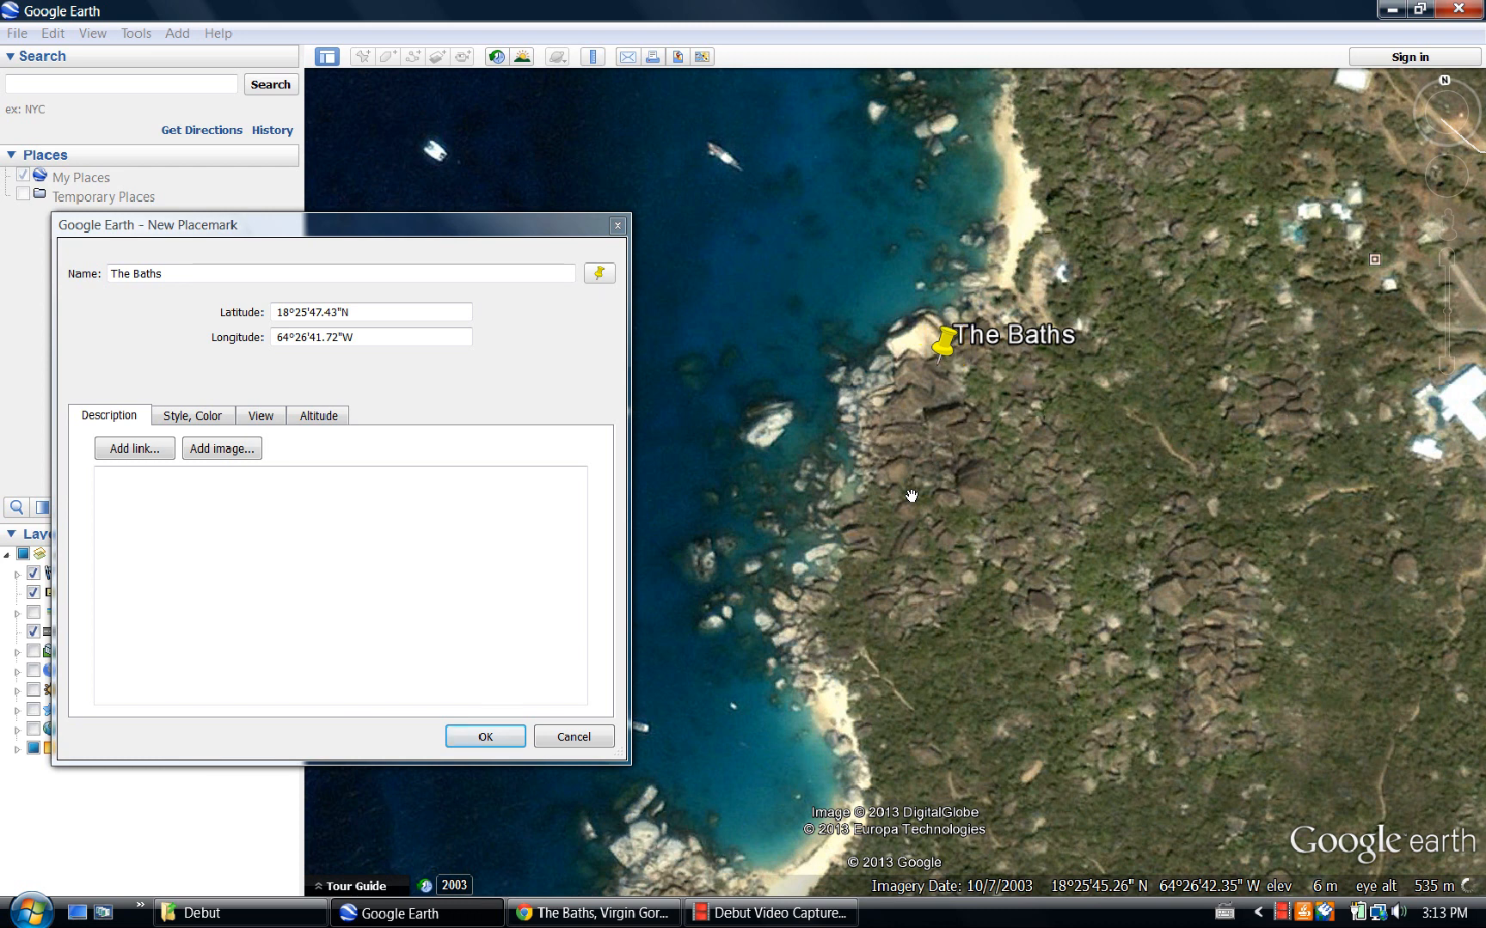
Add the copied image URL to the placemark's description, save the placemark, and check the photo in its balloon.
left_click(217, 448)
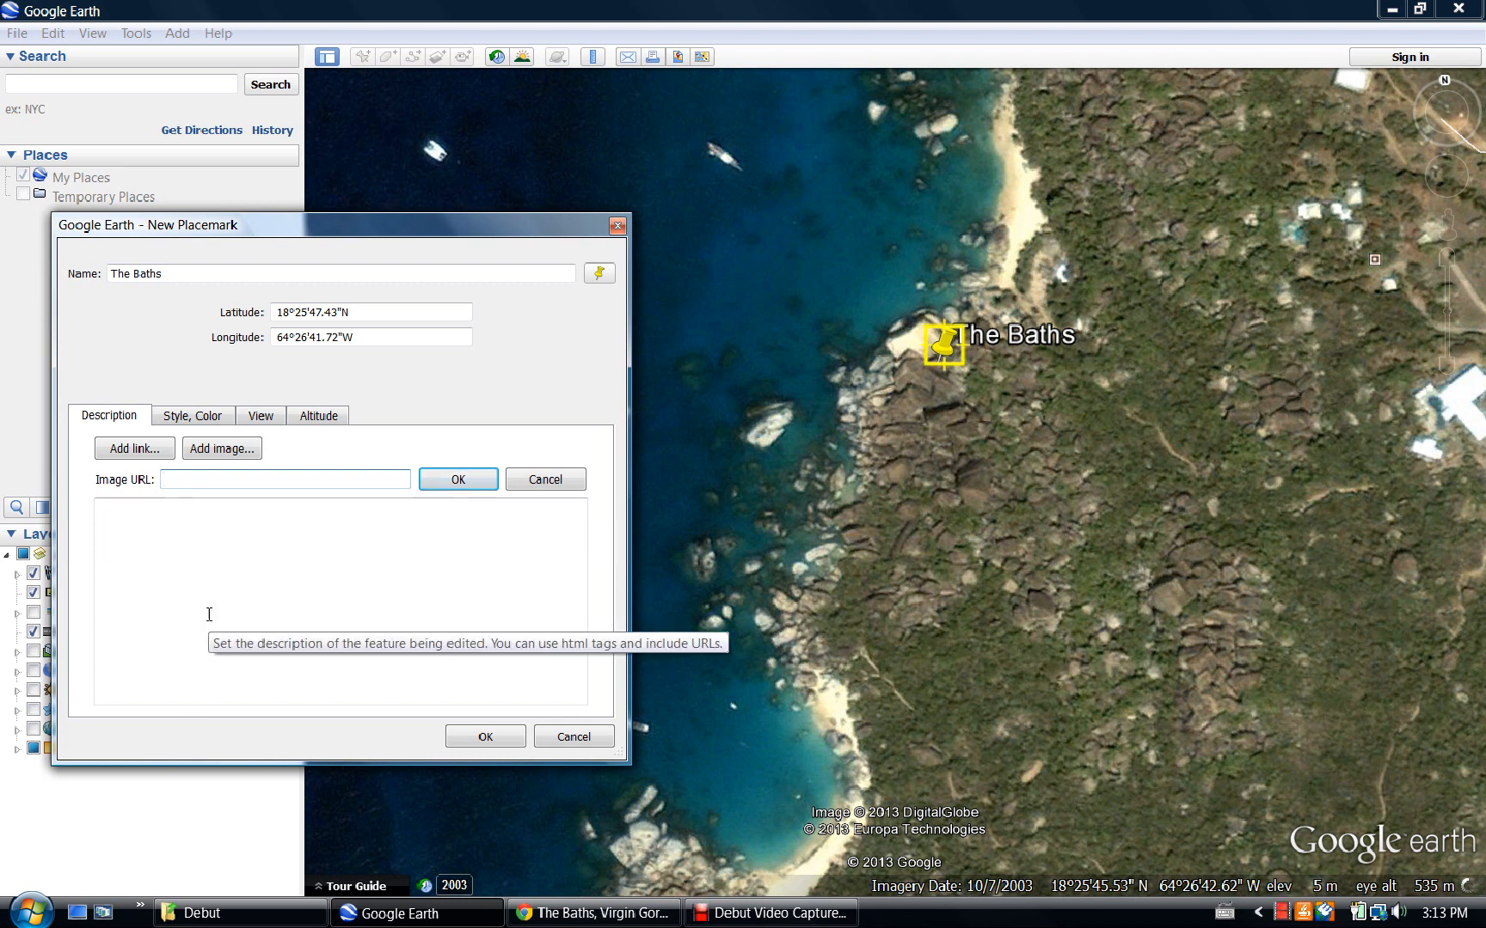
key("ctrl+v")
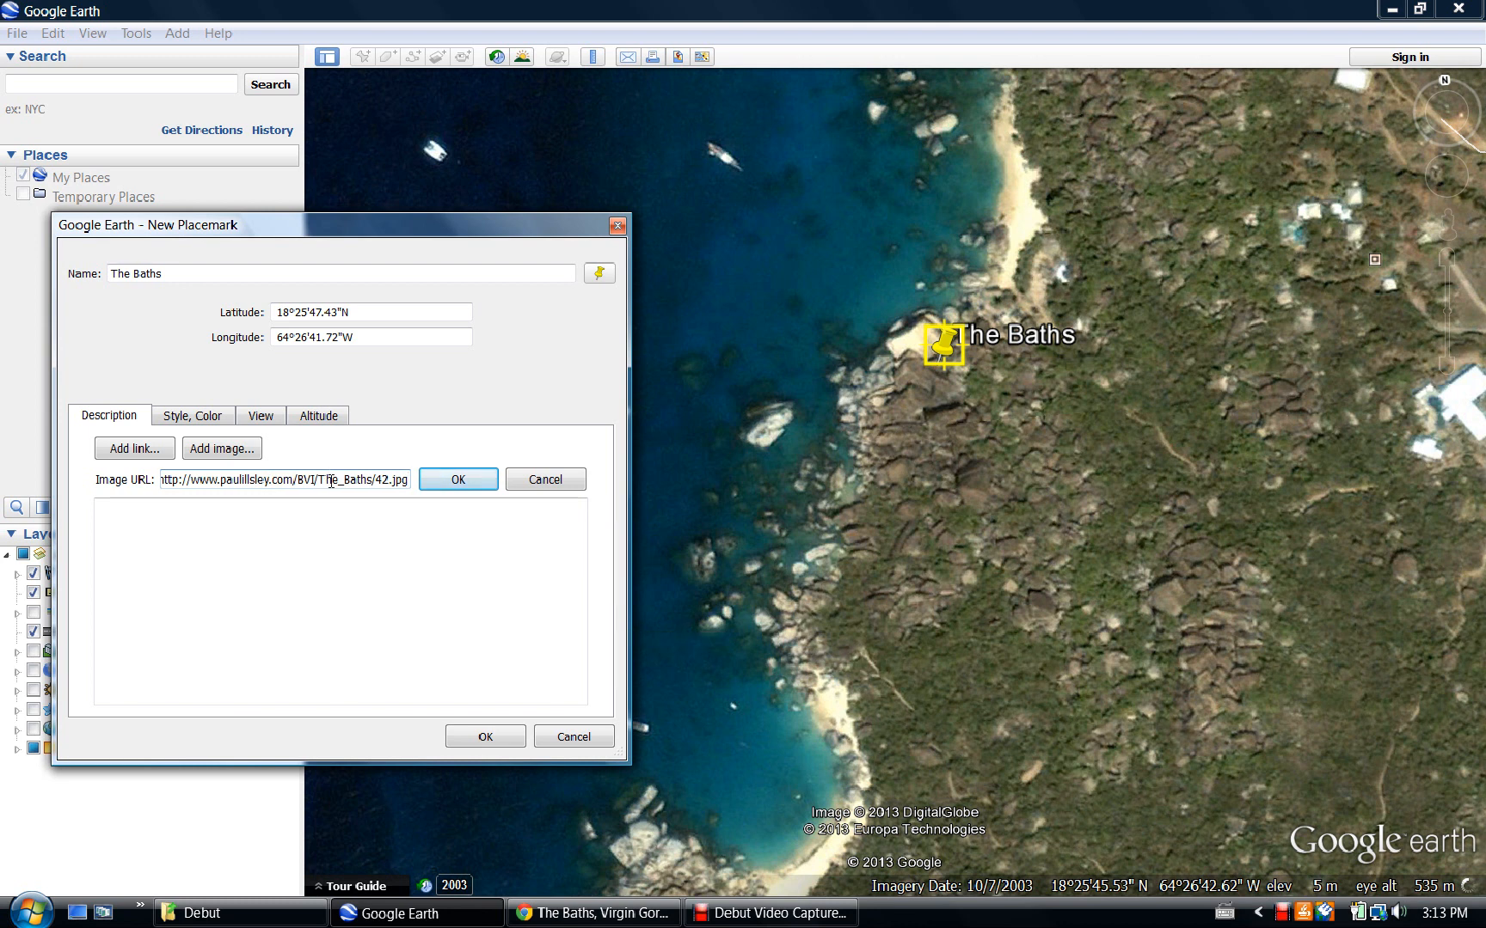
left_click(430, 487)
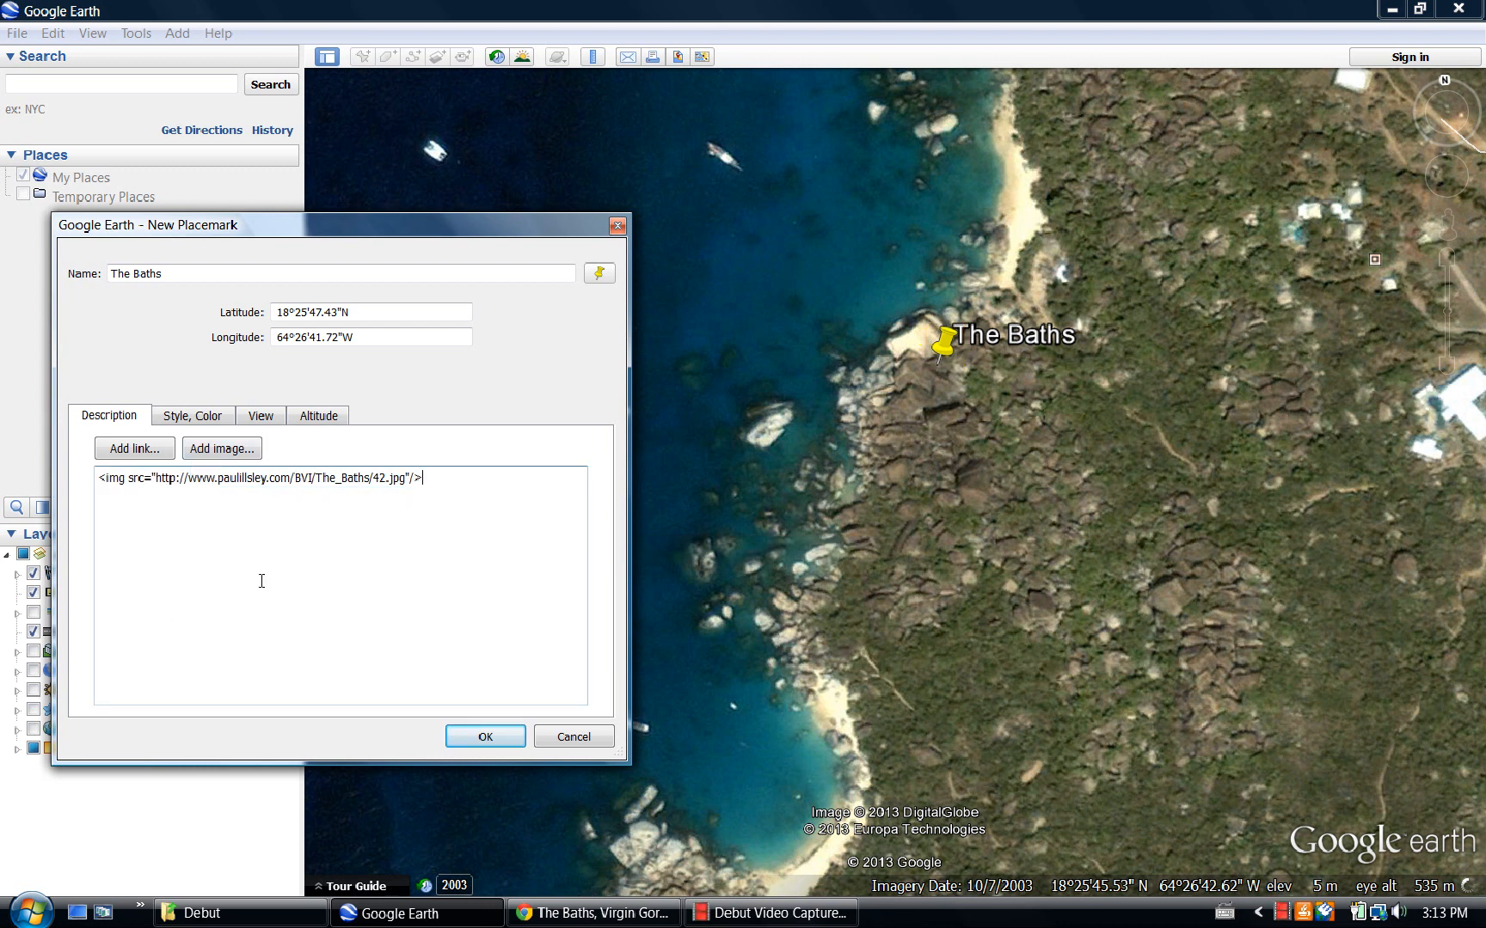
left_click(485, 737)
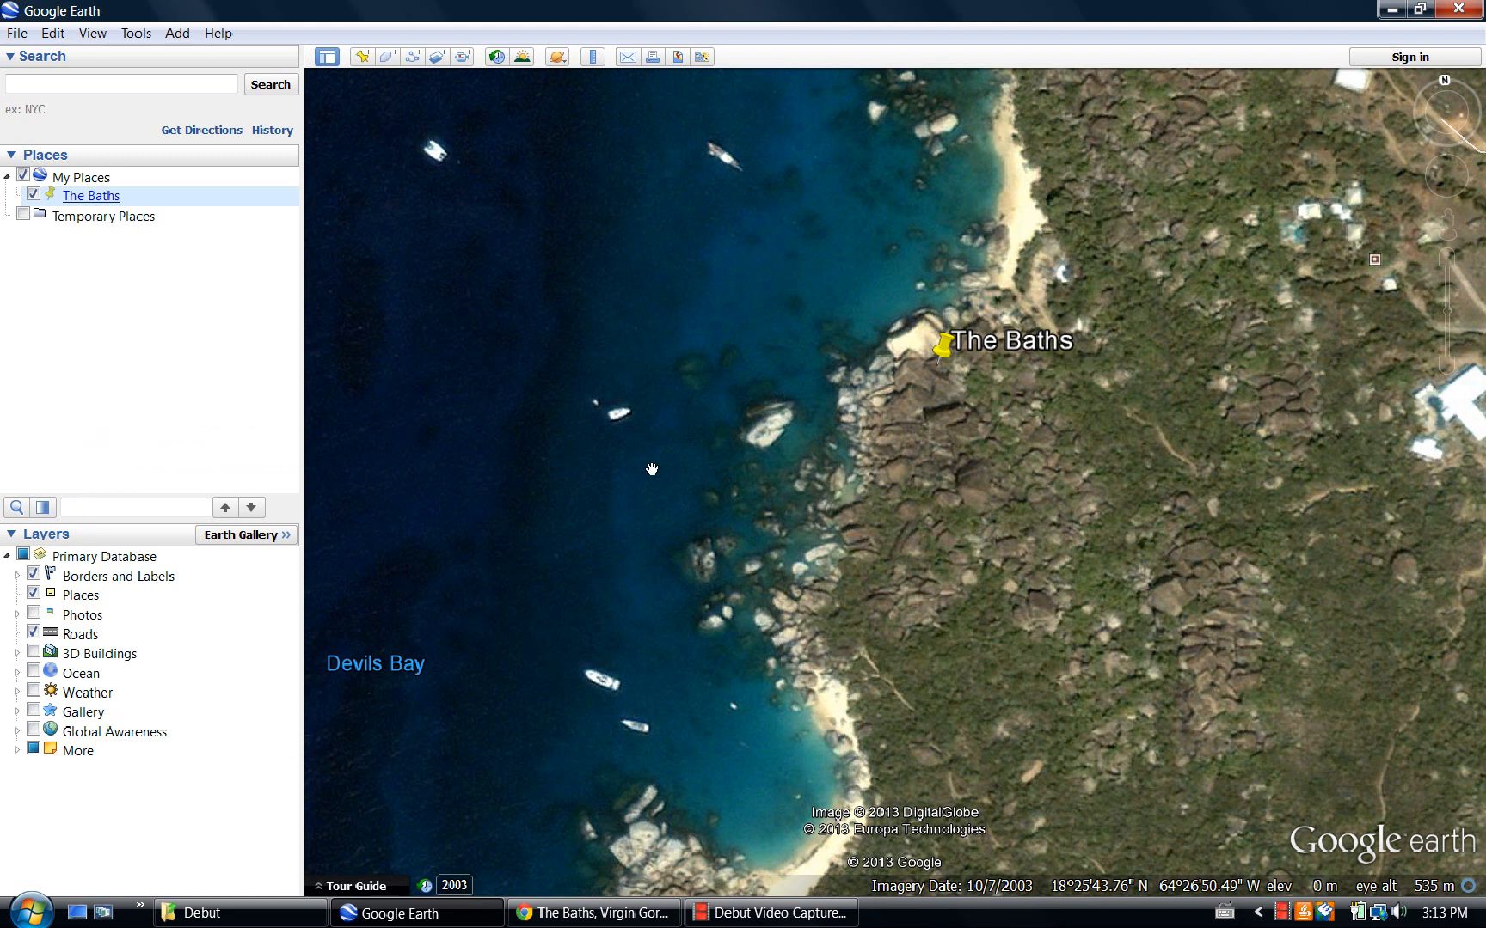
left_click(942, 349)
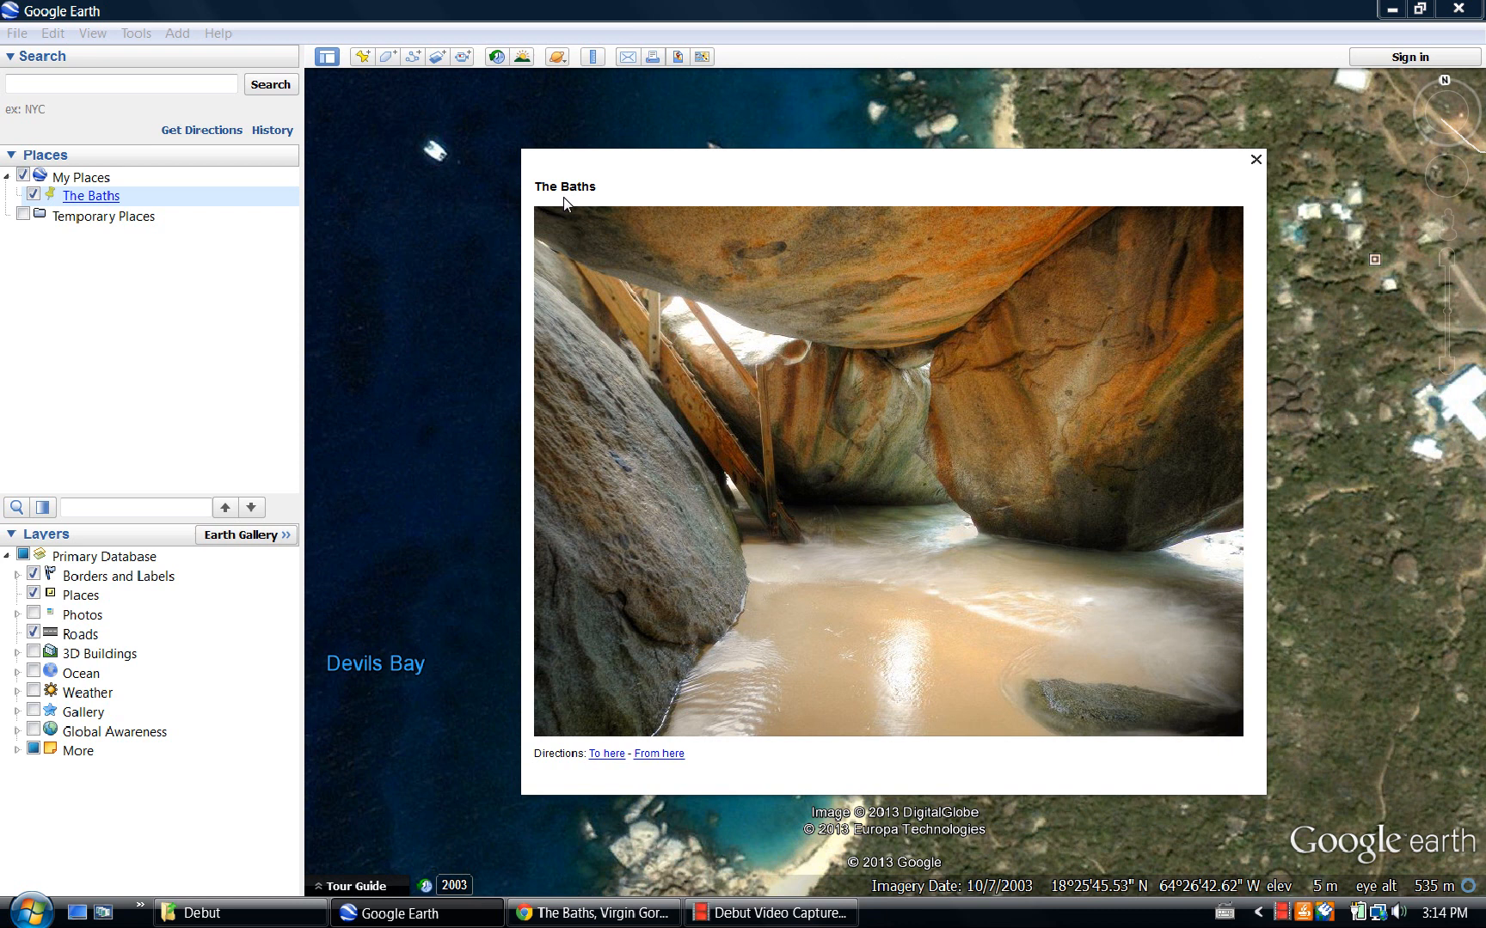
left_click(1256, 159)
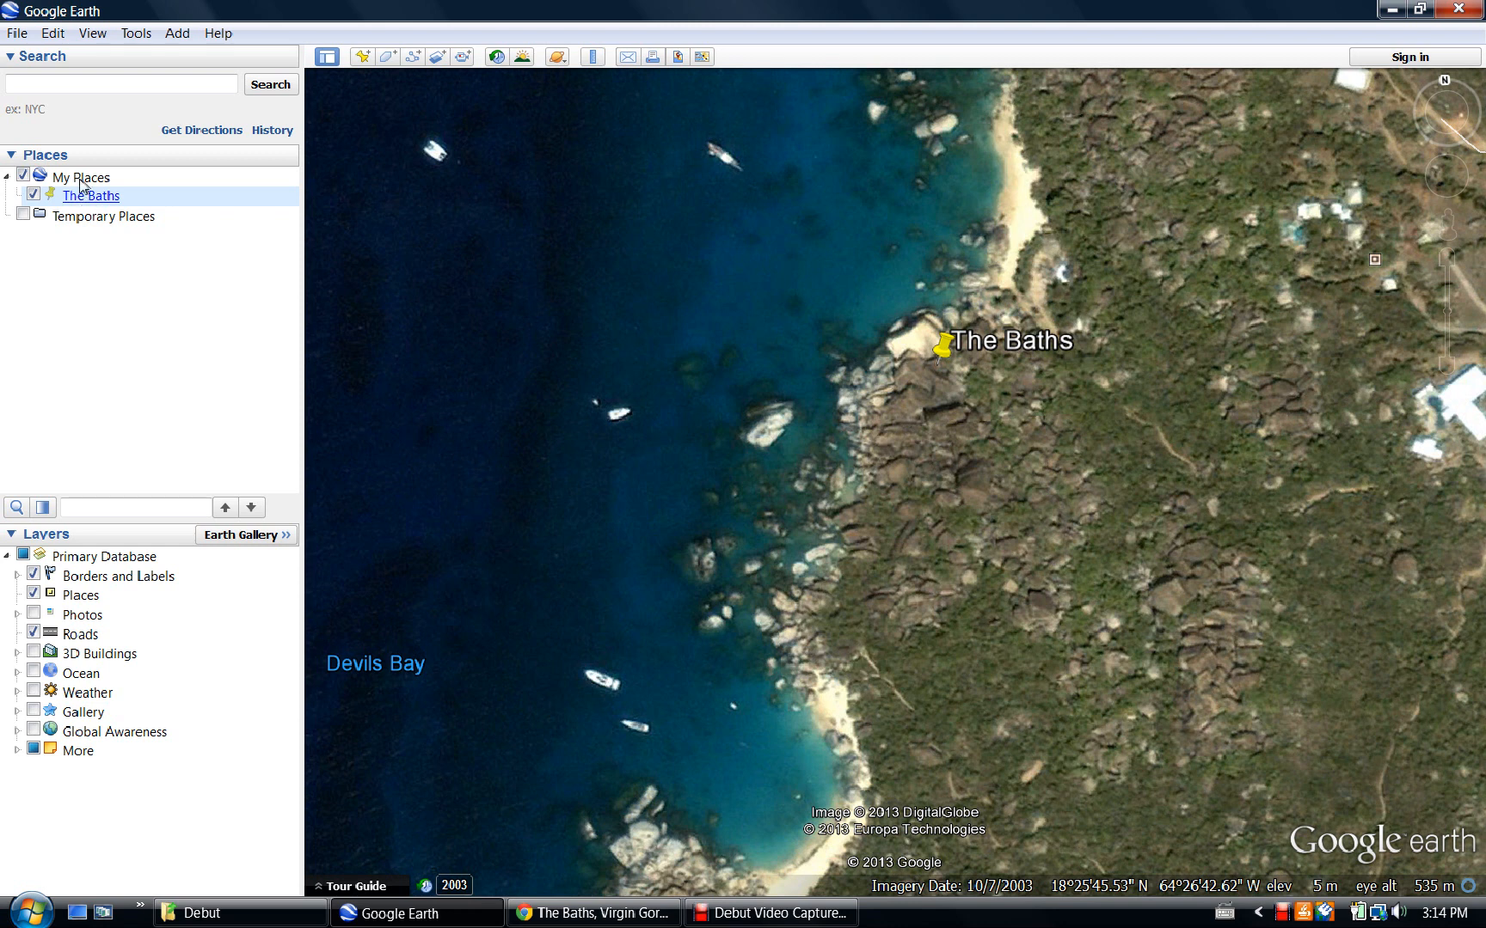
Edit The Baths placemark's description to put "Line 1<BR>" above the image tag, separated by a blank line.
right_click(84, 205)
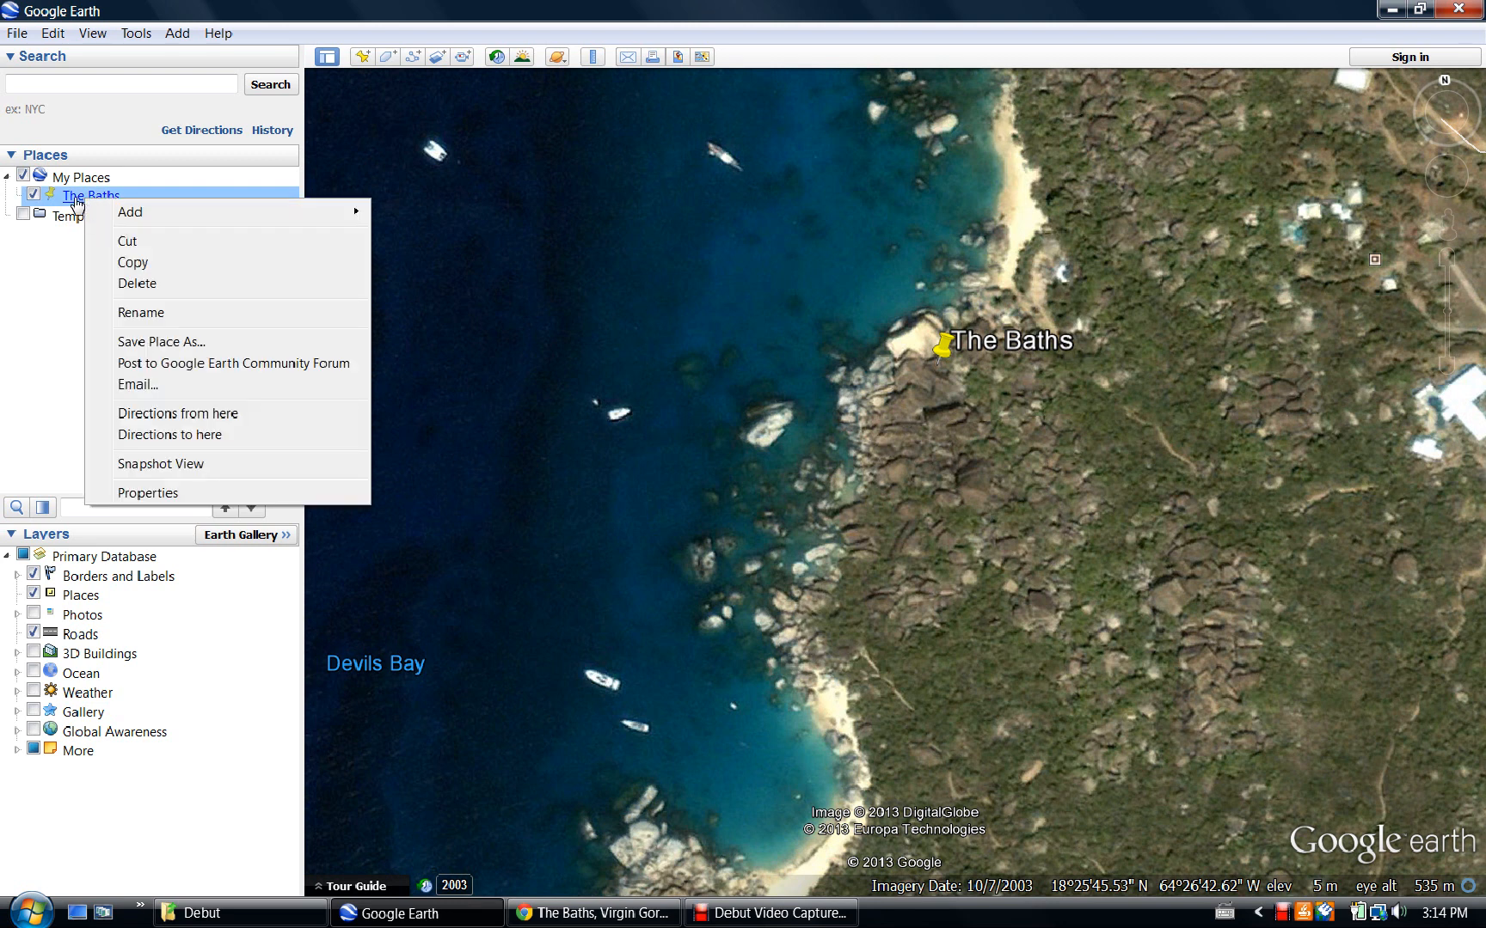
left_click(146, 492)
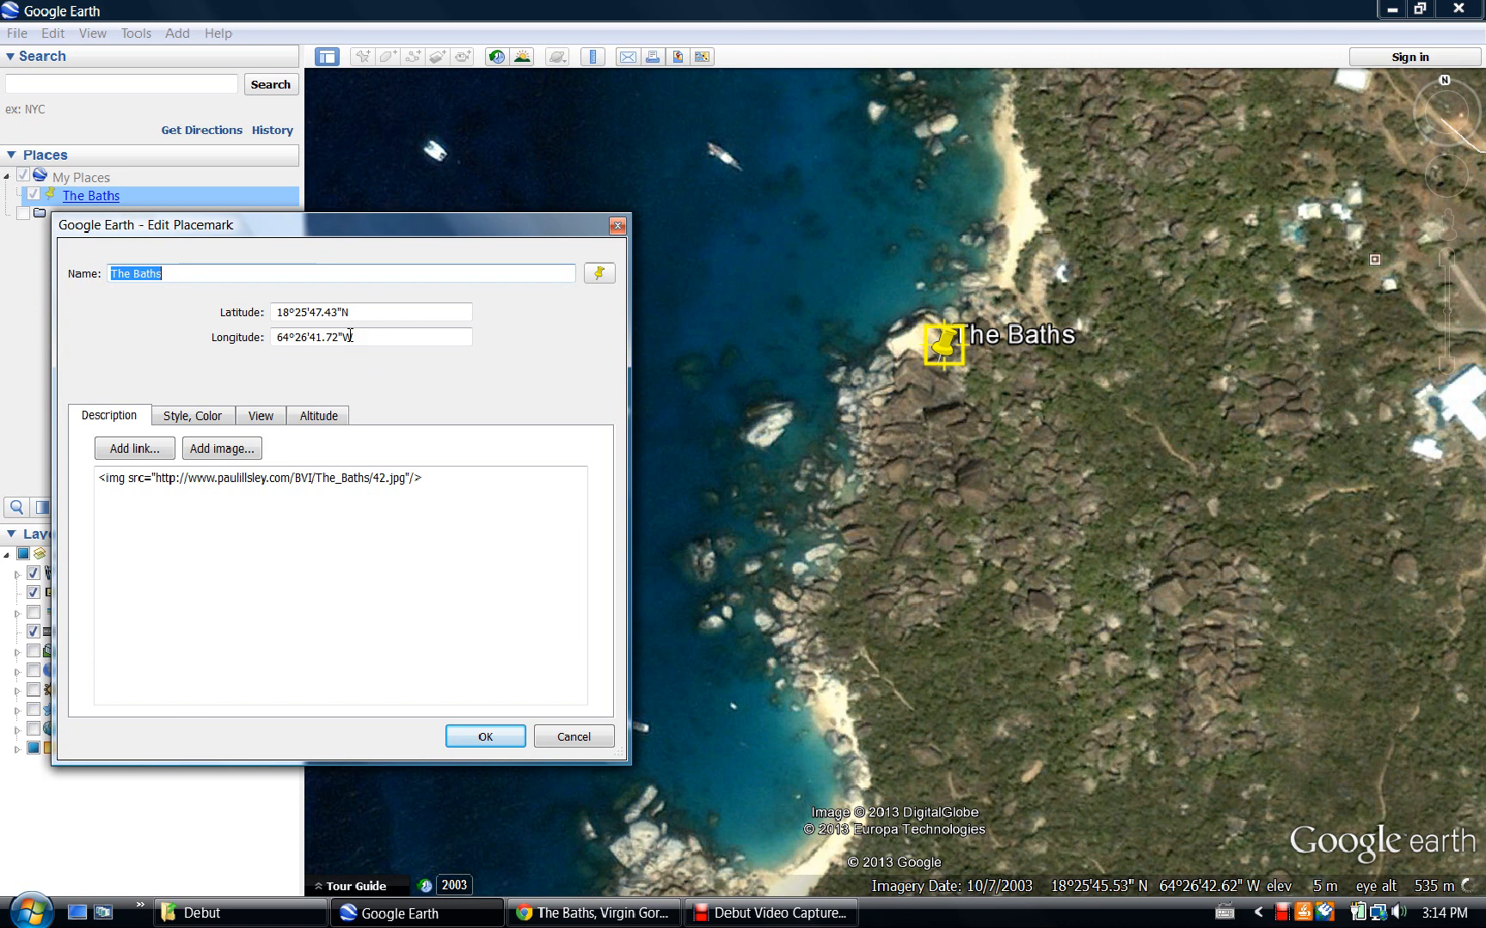
left_click(100, 481)
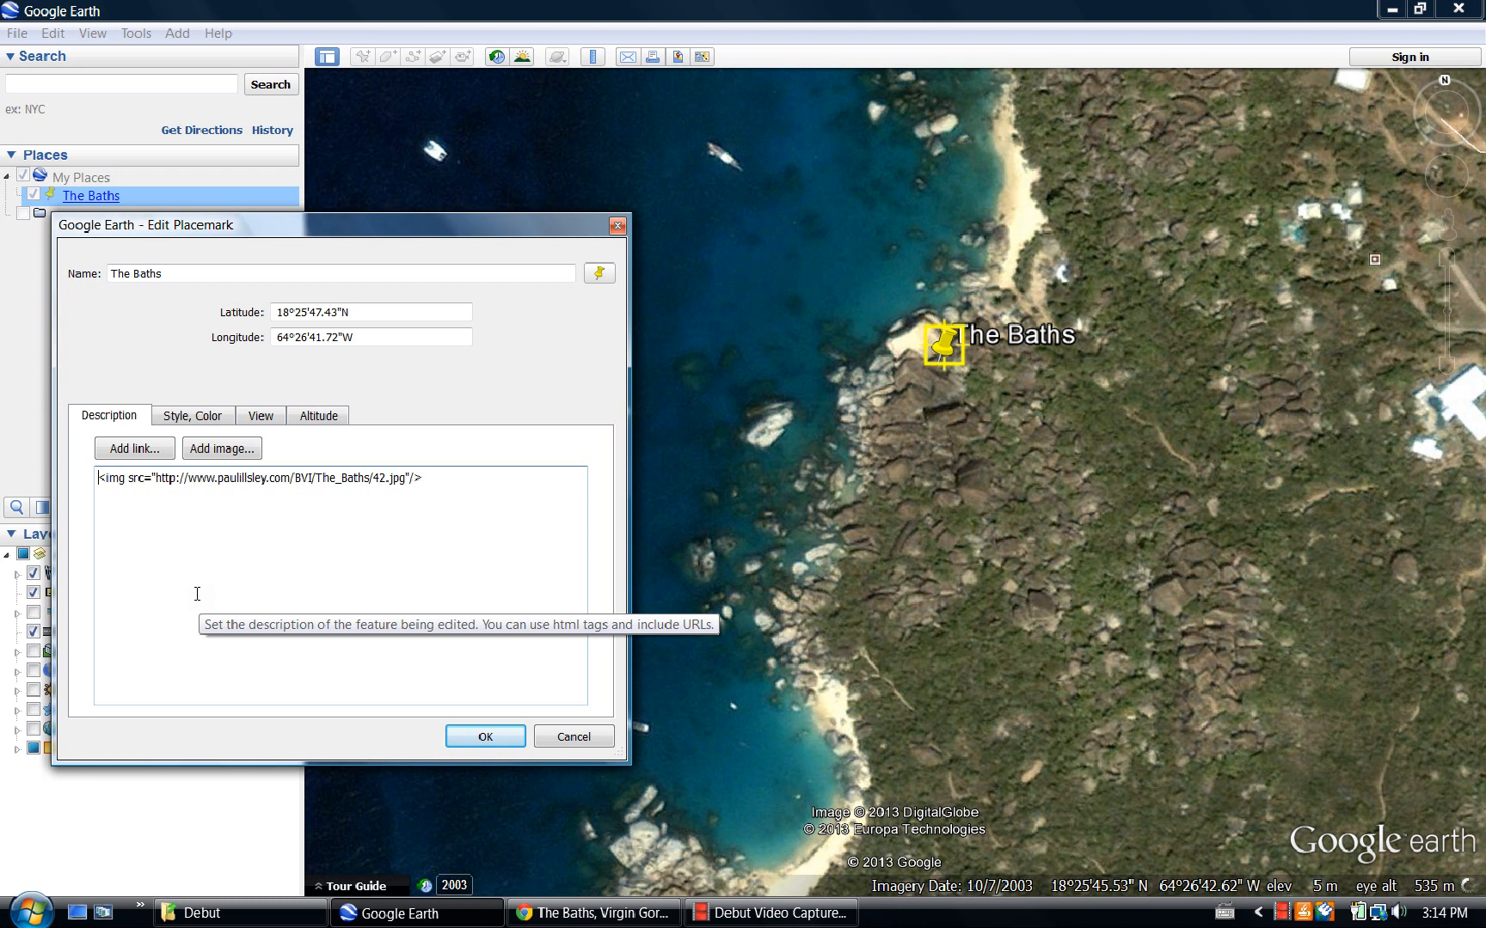
key("Return")
key("Return")
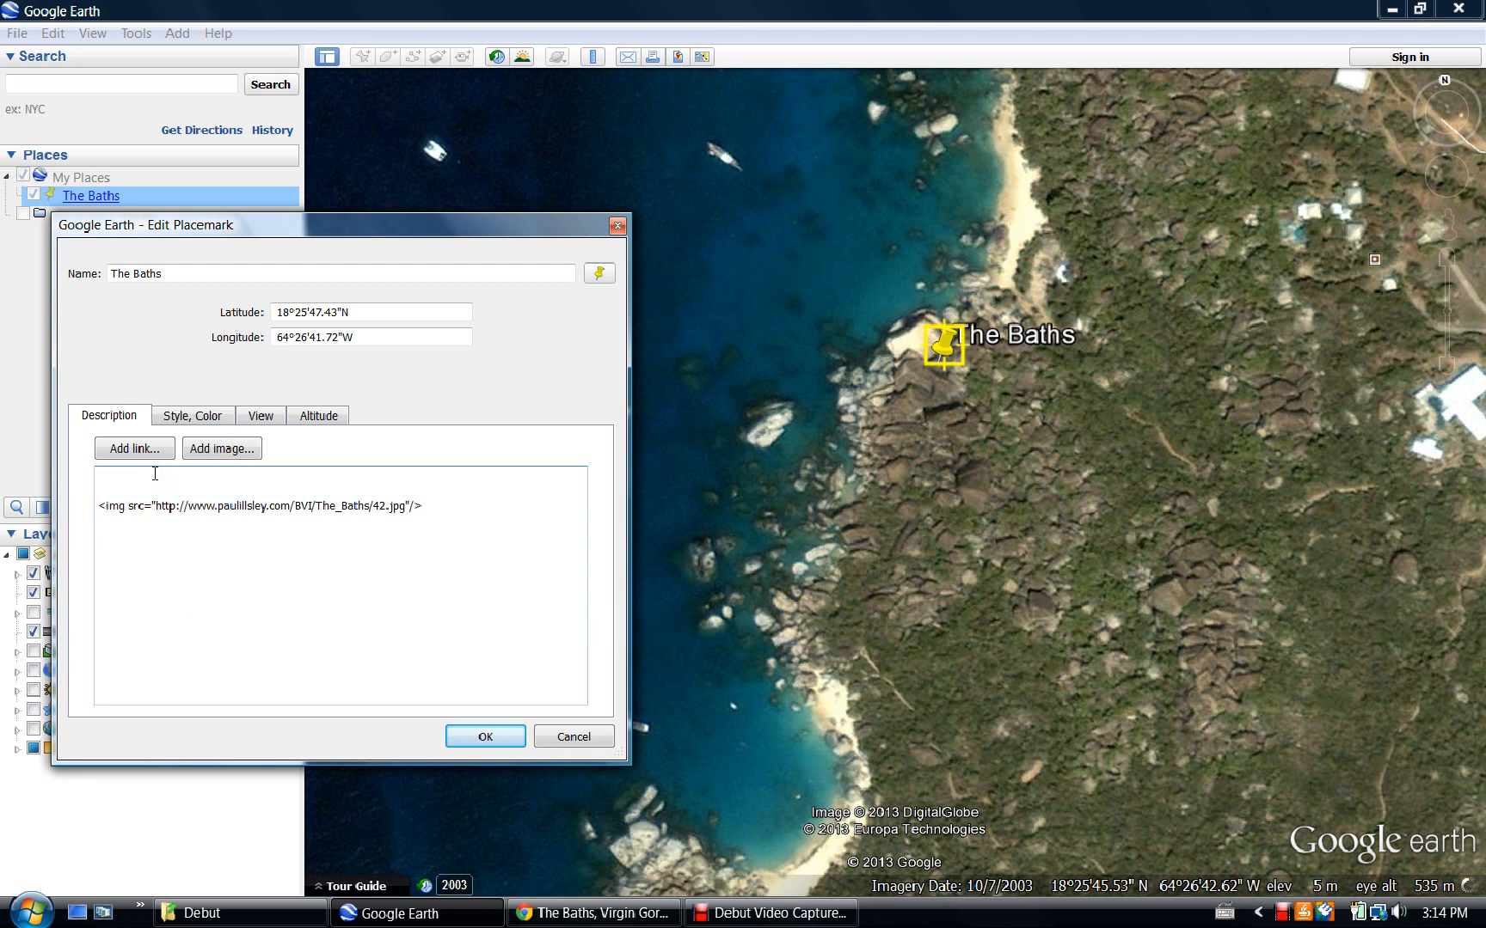
left_click(154, 479)
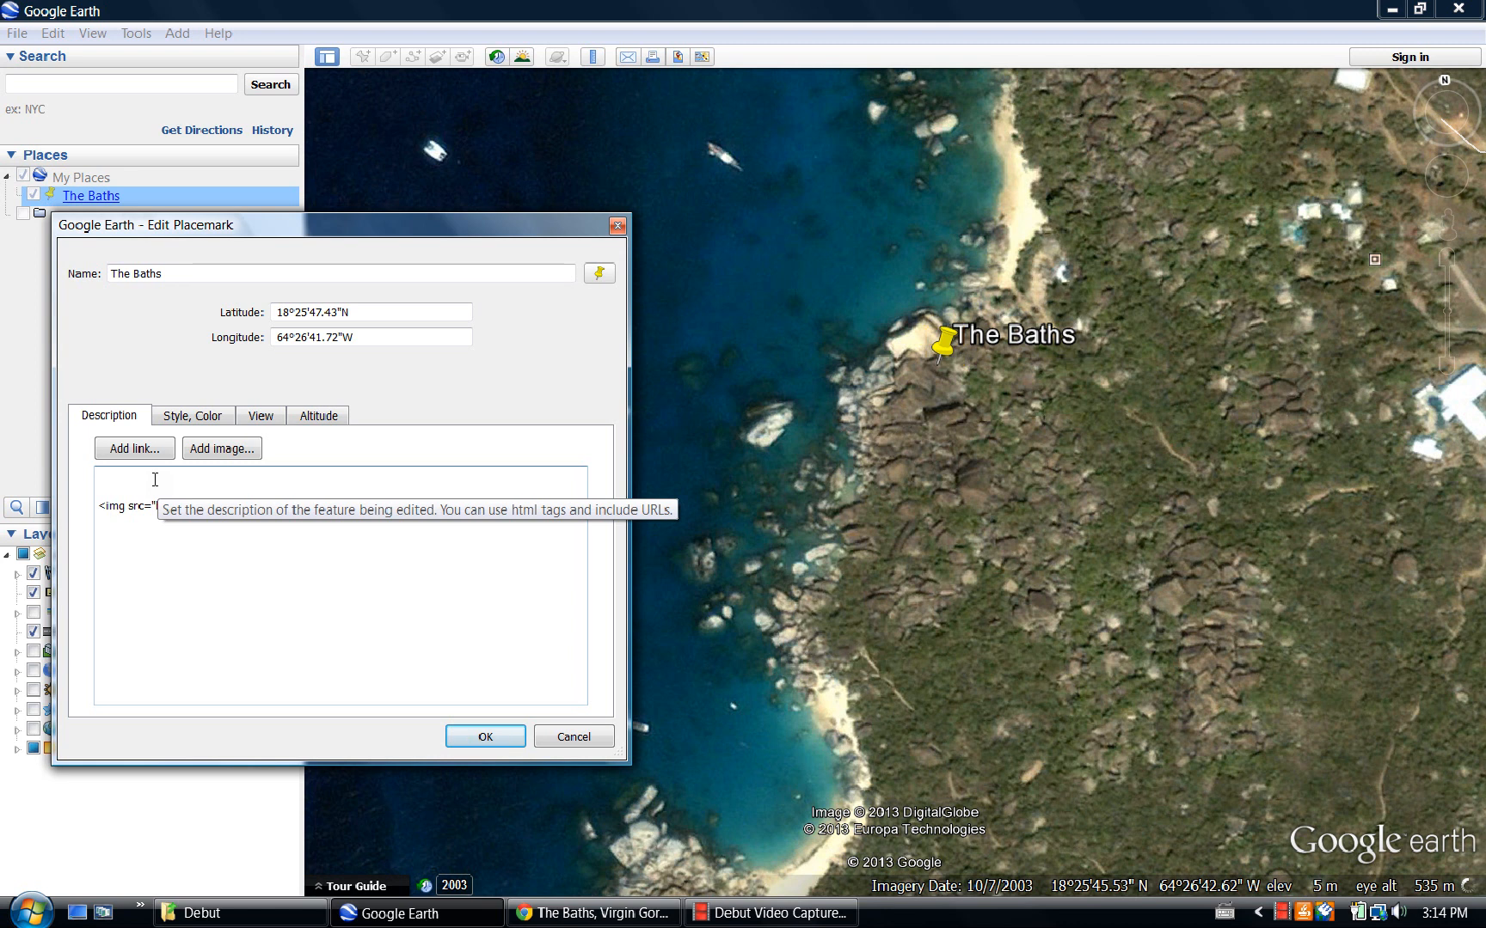
type("Line 1")
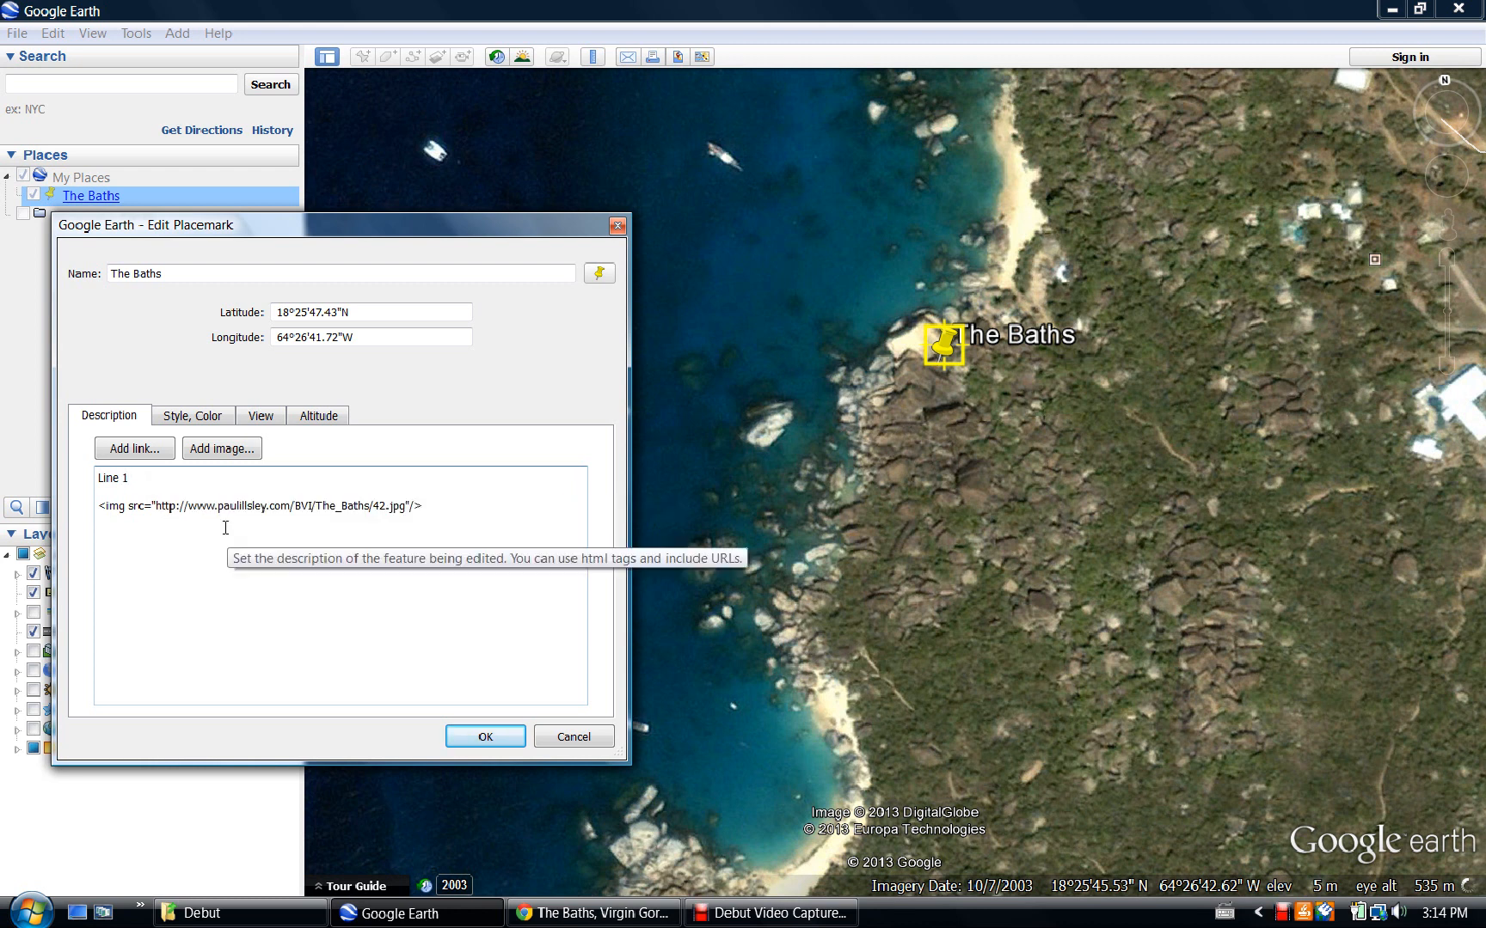
type("<BR>")
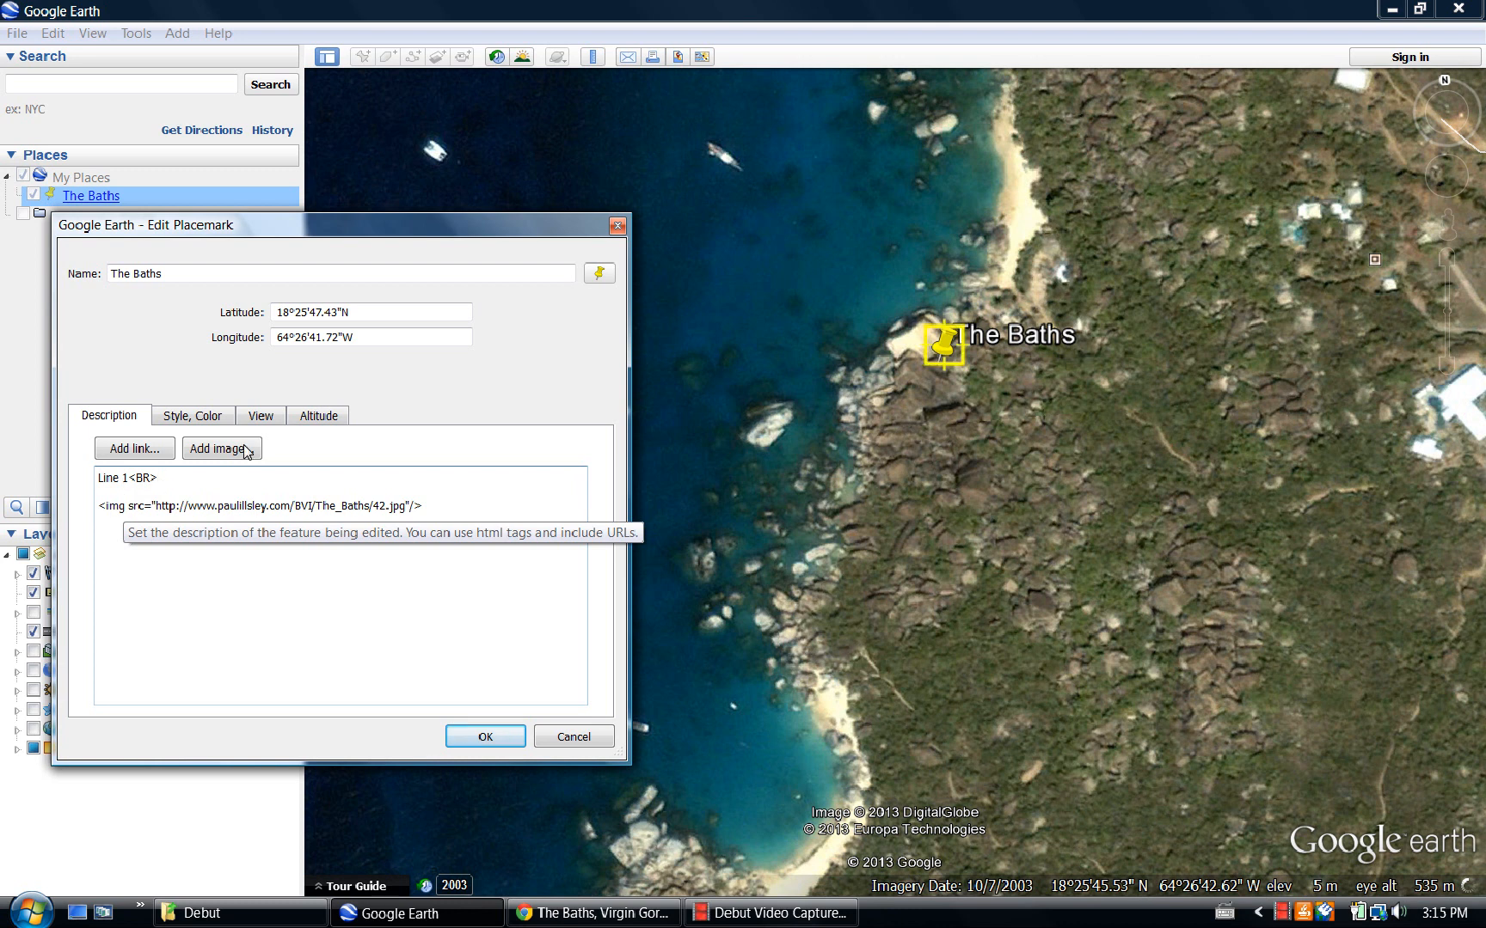
Add "Line 2<P>" as a second text line directly below "Line 1<BR>" in the description.
key("Return")
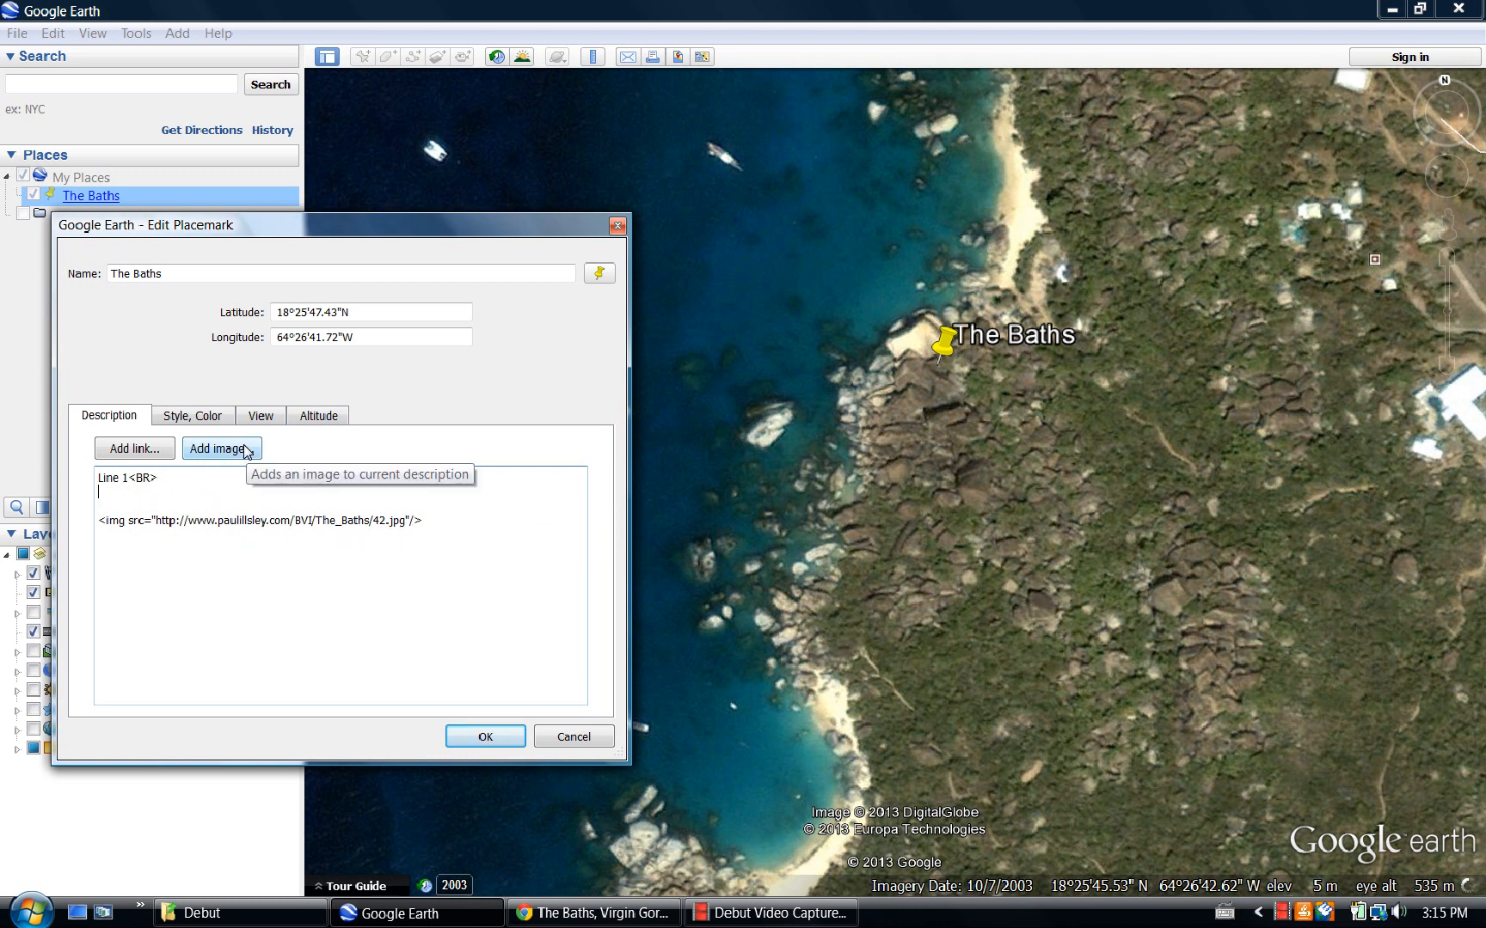
type("Line 2")
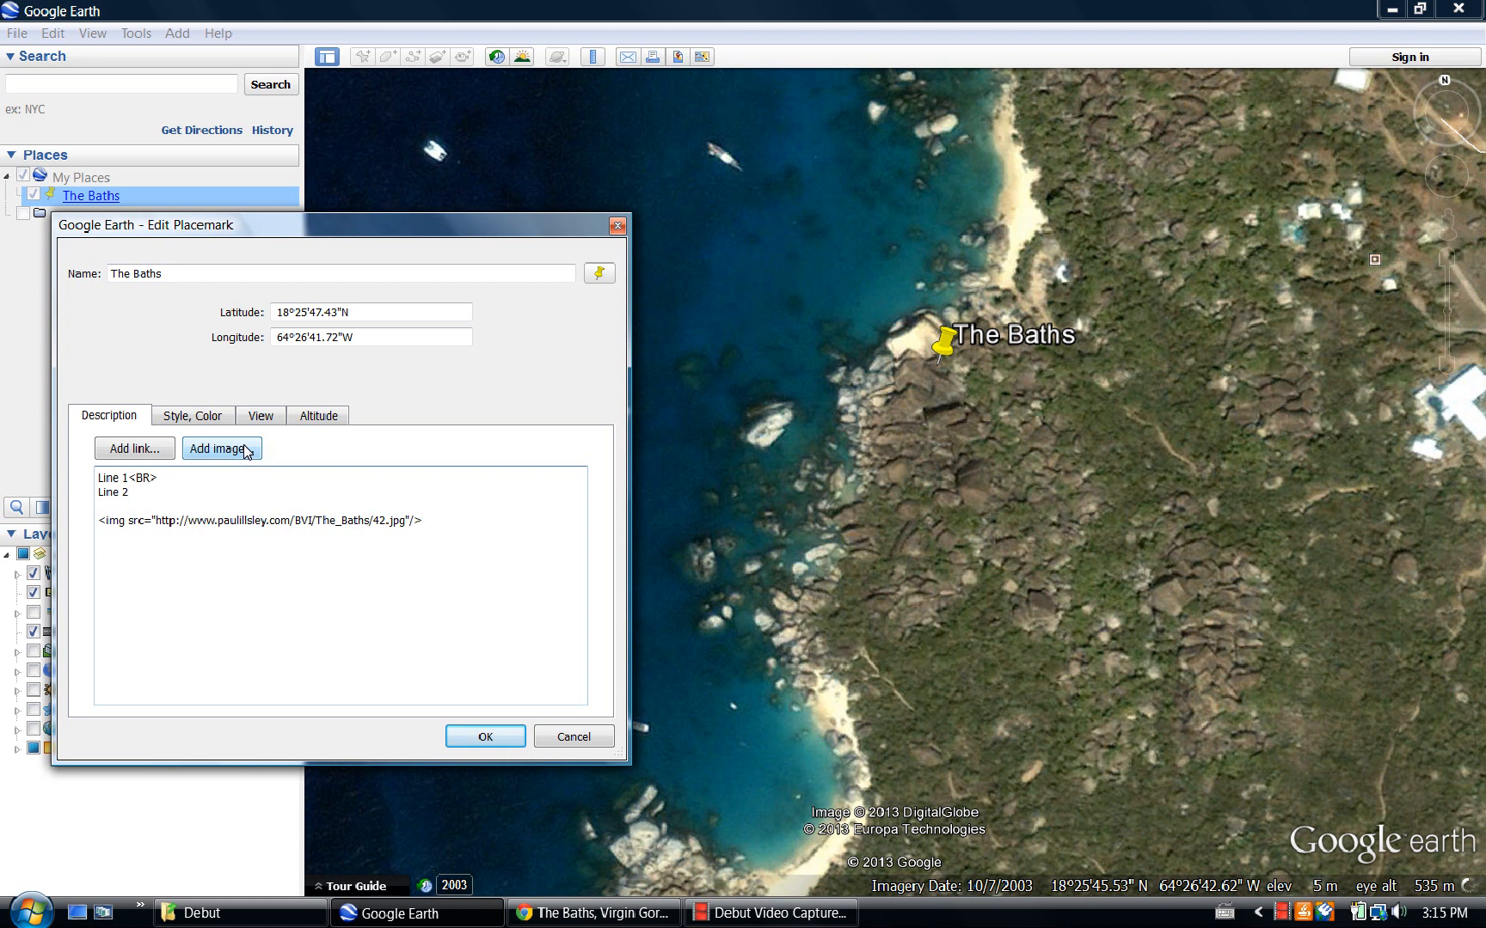
type("<")
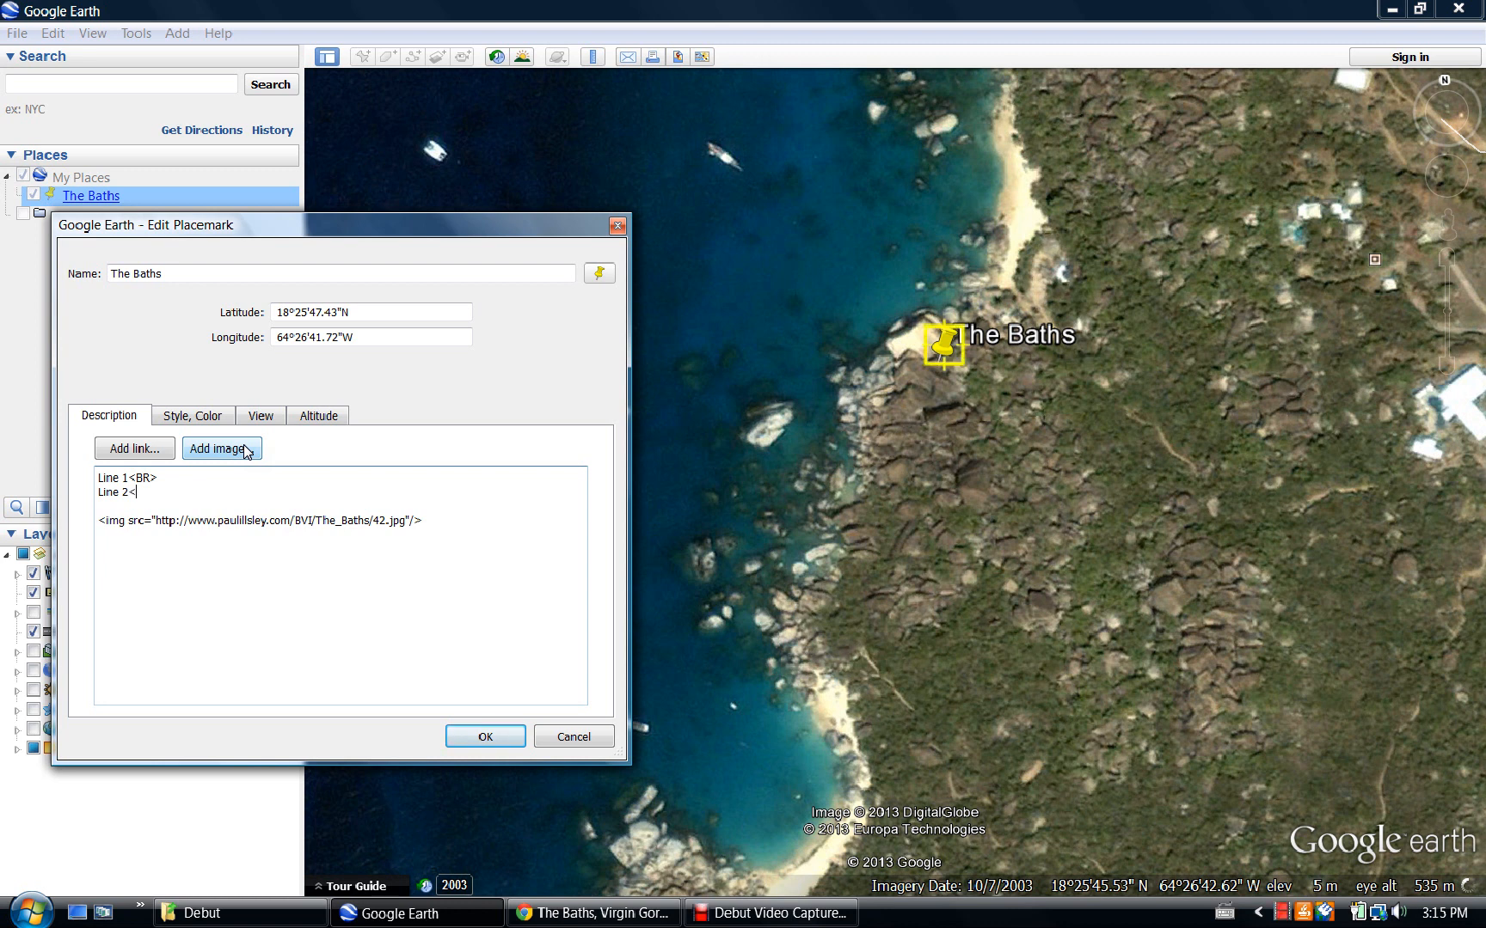
type("P>")
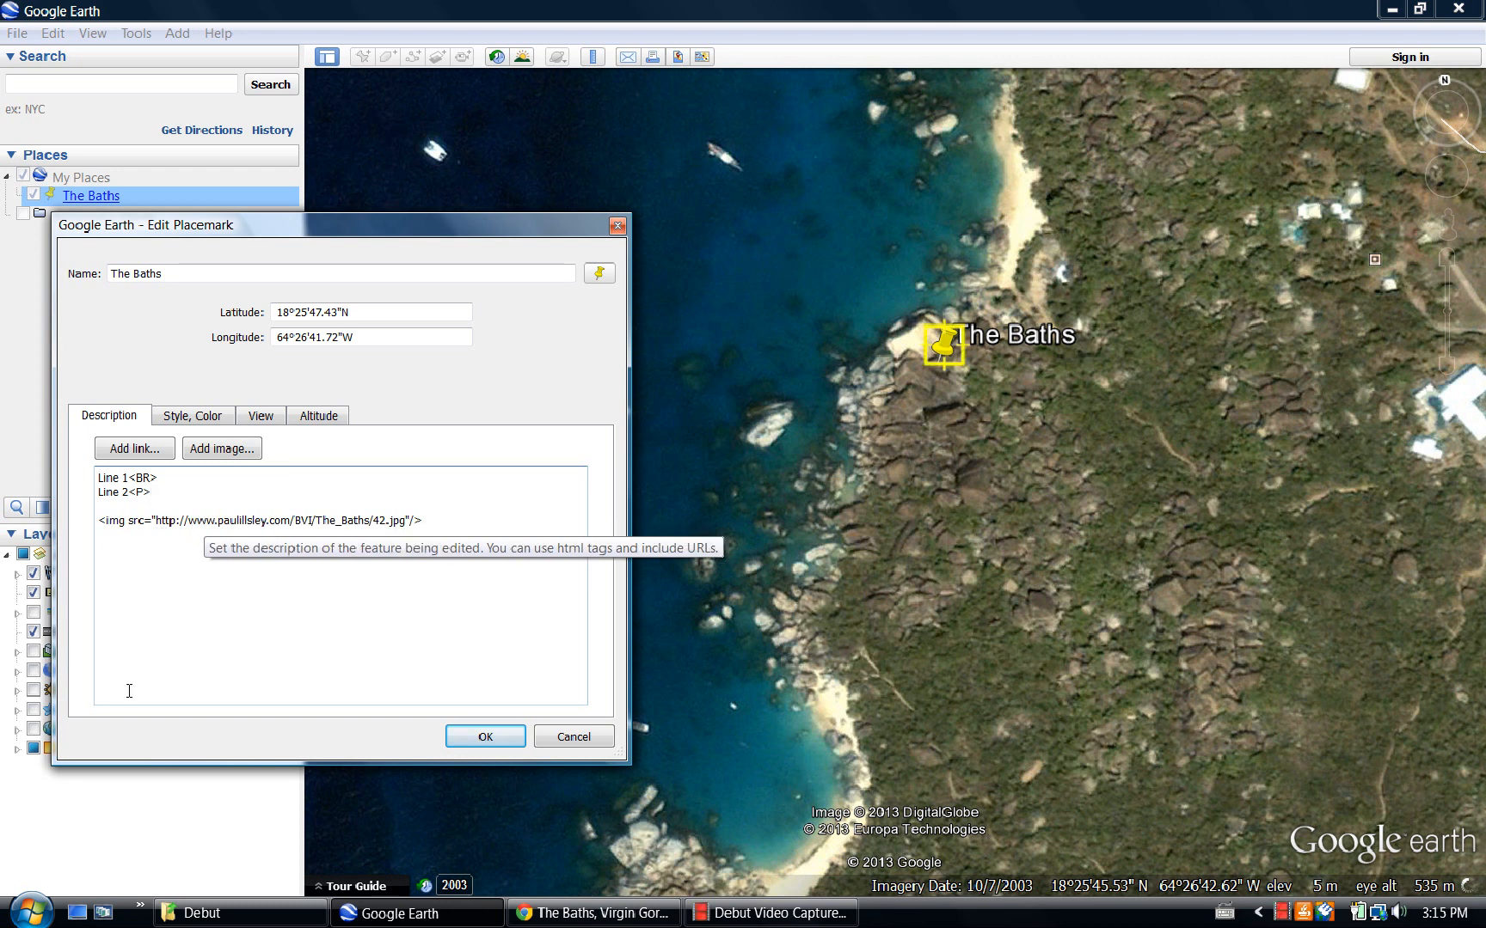
Save the edited description and check the layout of the text and photo in The Baths placemark's balloon.
left_click(481, 737)
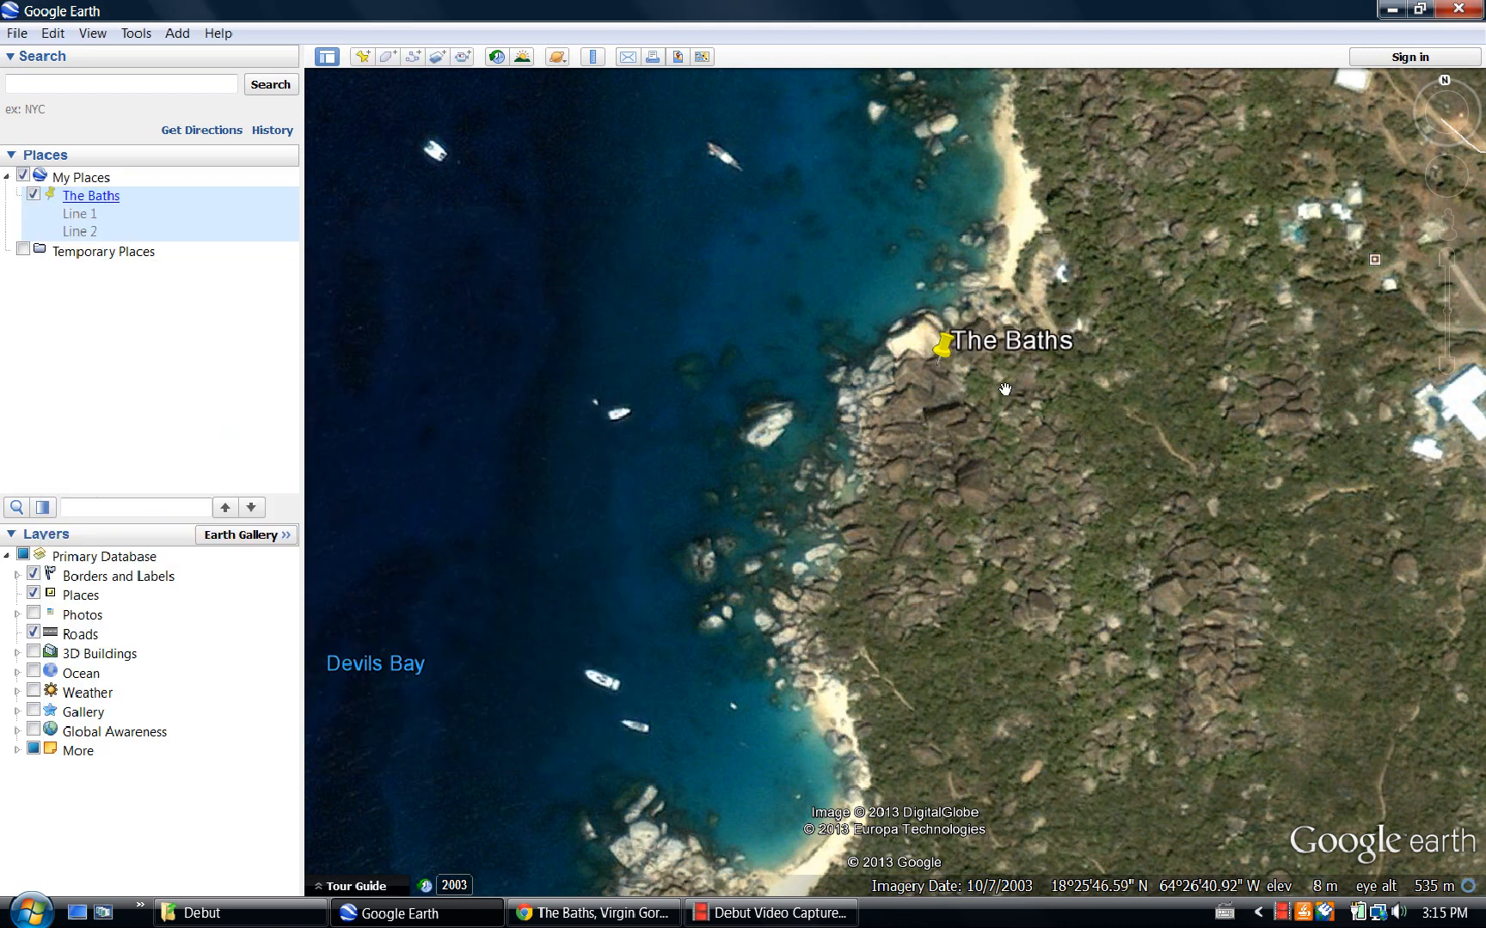
left_click(941, 349)
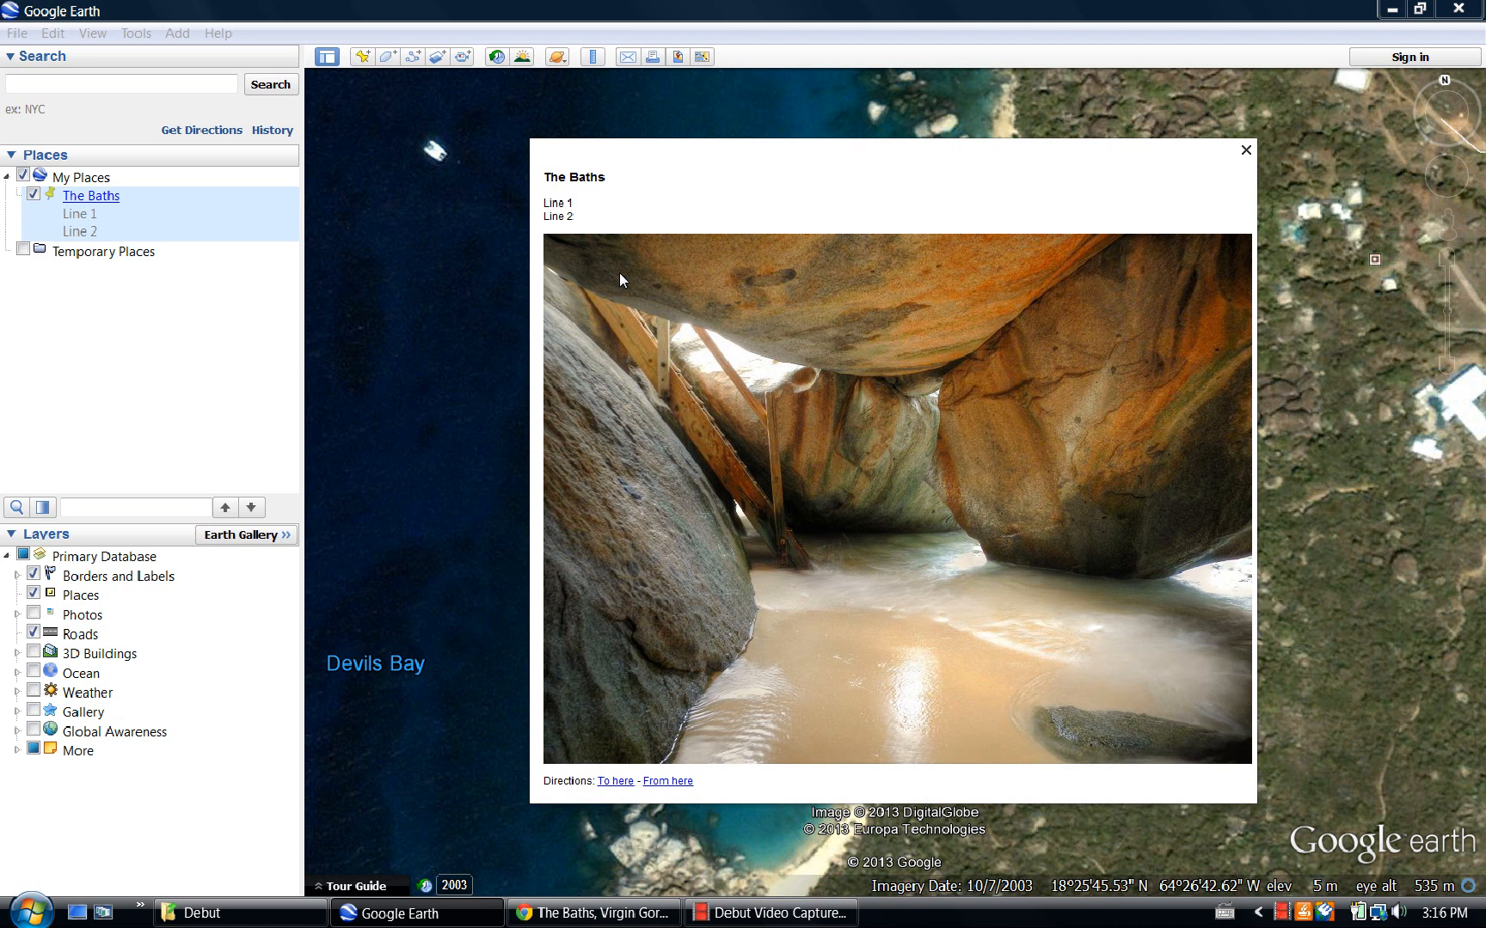
left_click(1246, 151)
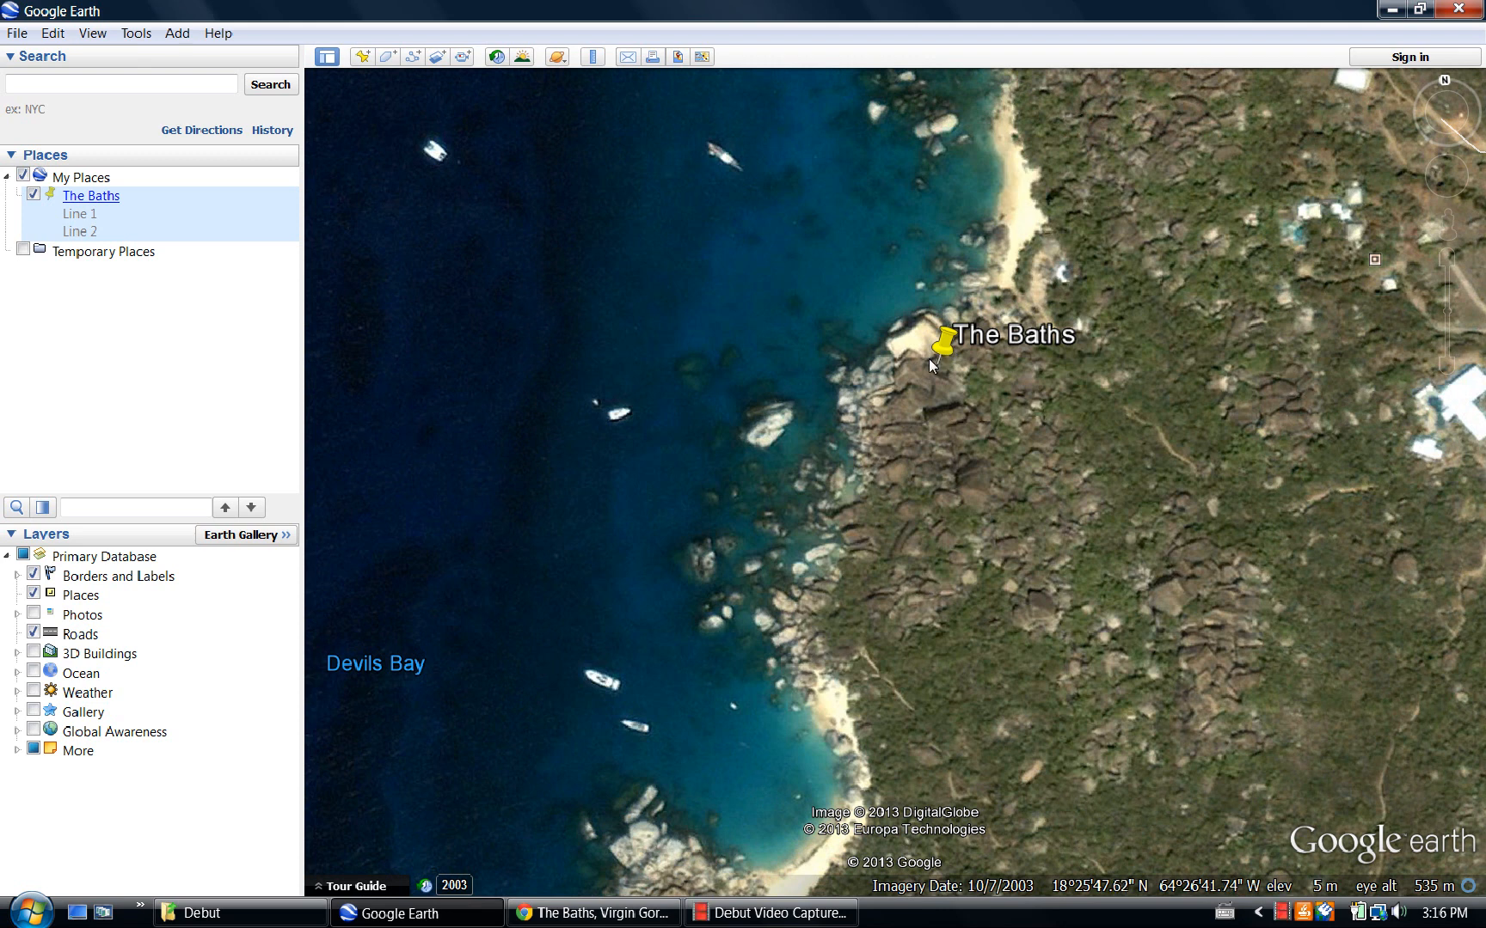
Change The Baths placemark's icon to the dotted circle (placemark_circle.png), colour it red, save the placemark, and view its balloon.
right_click(86, 203)
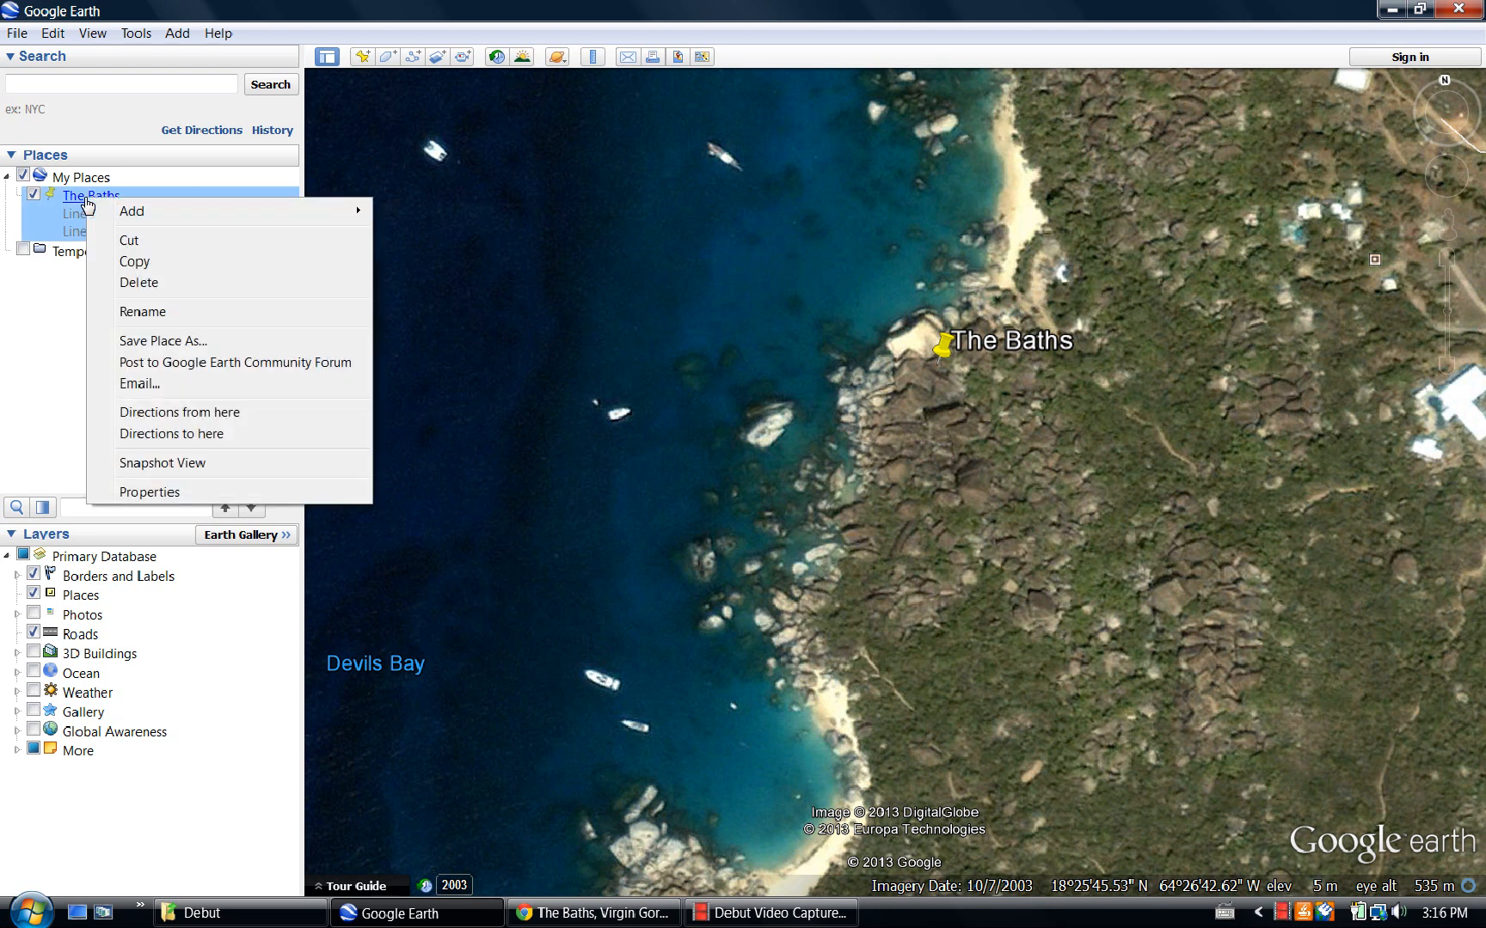
left_click(149, 493)
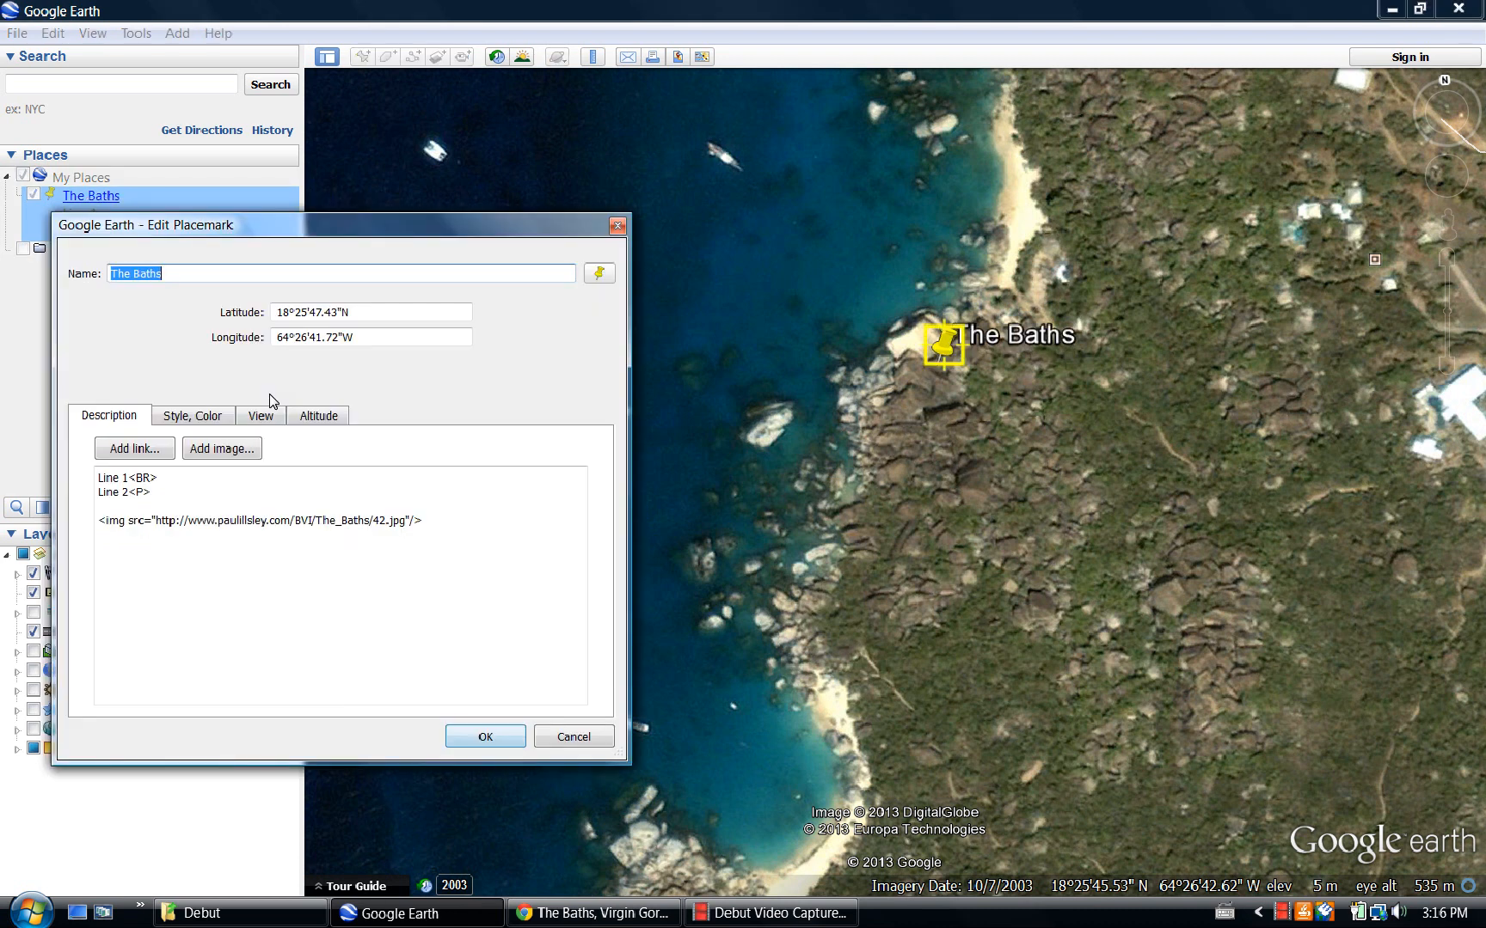
left_click(599, 274)
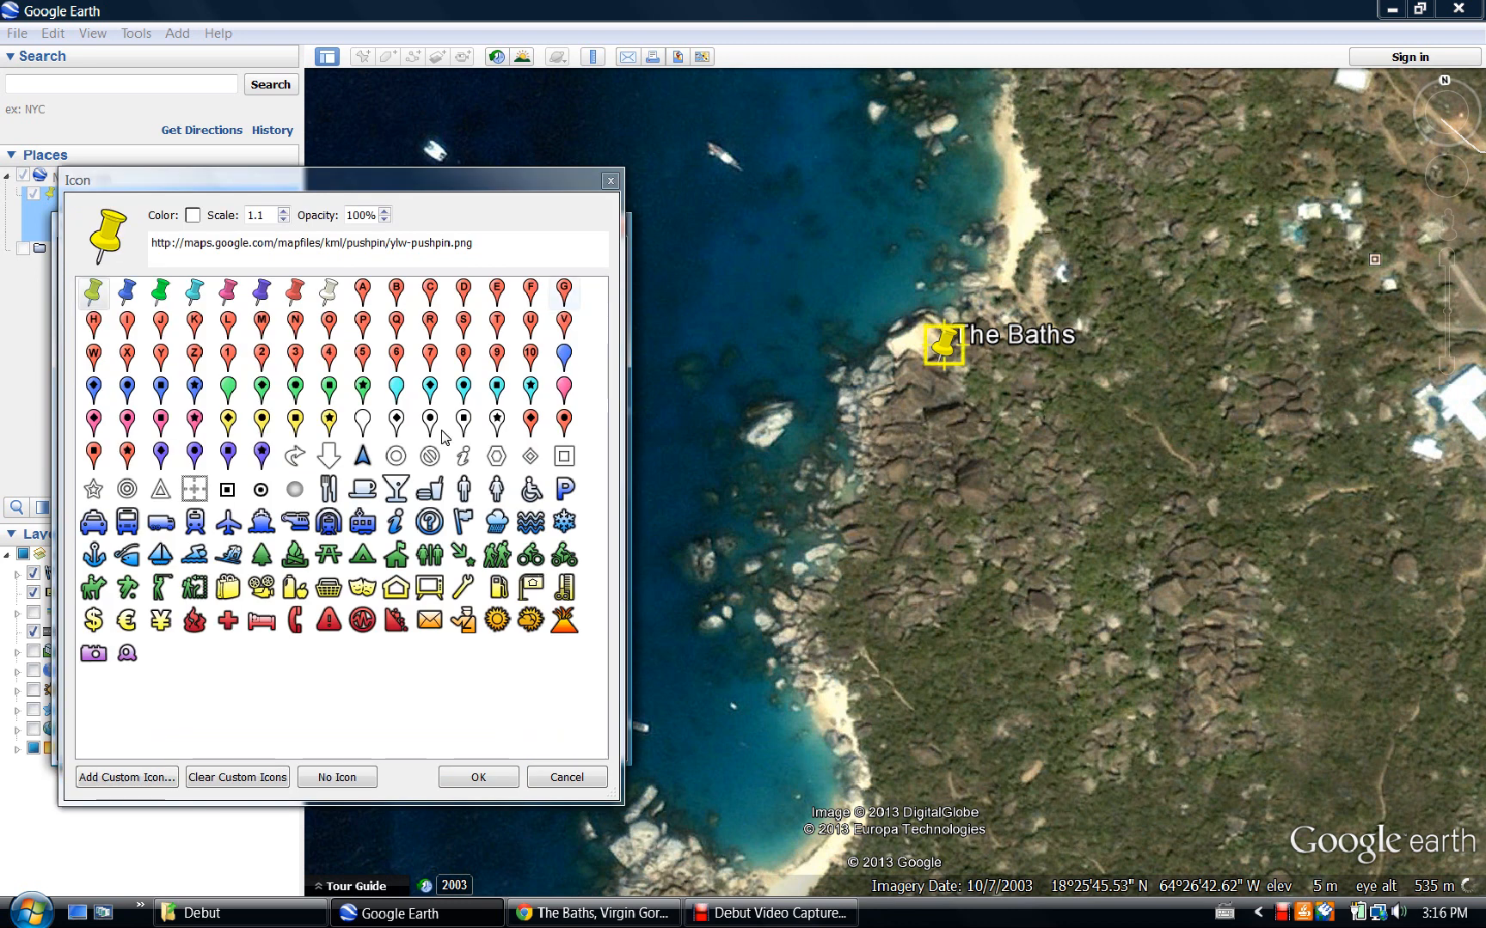
left_click(262, 490)
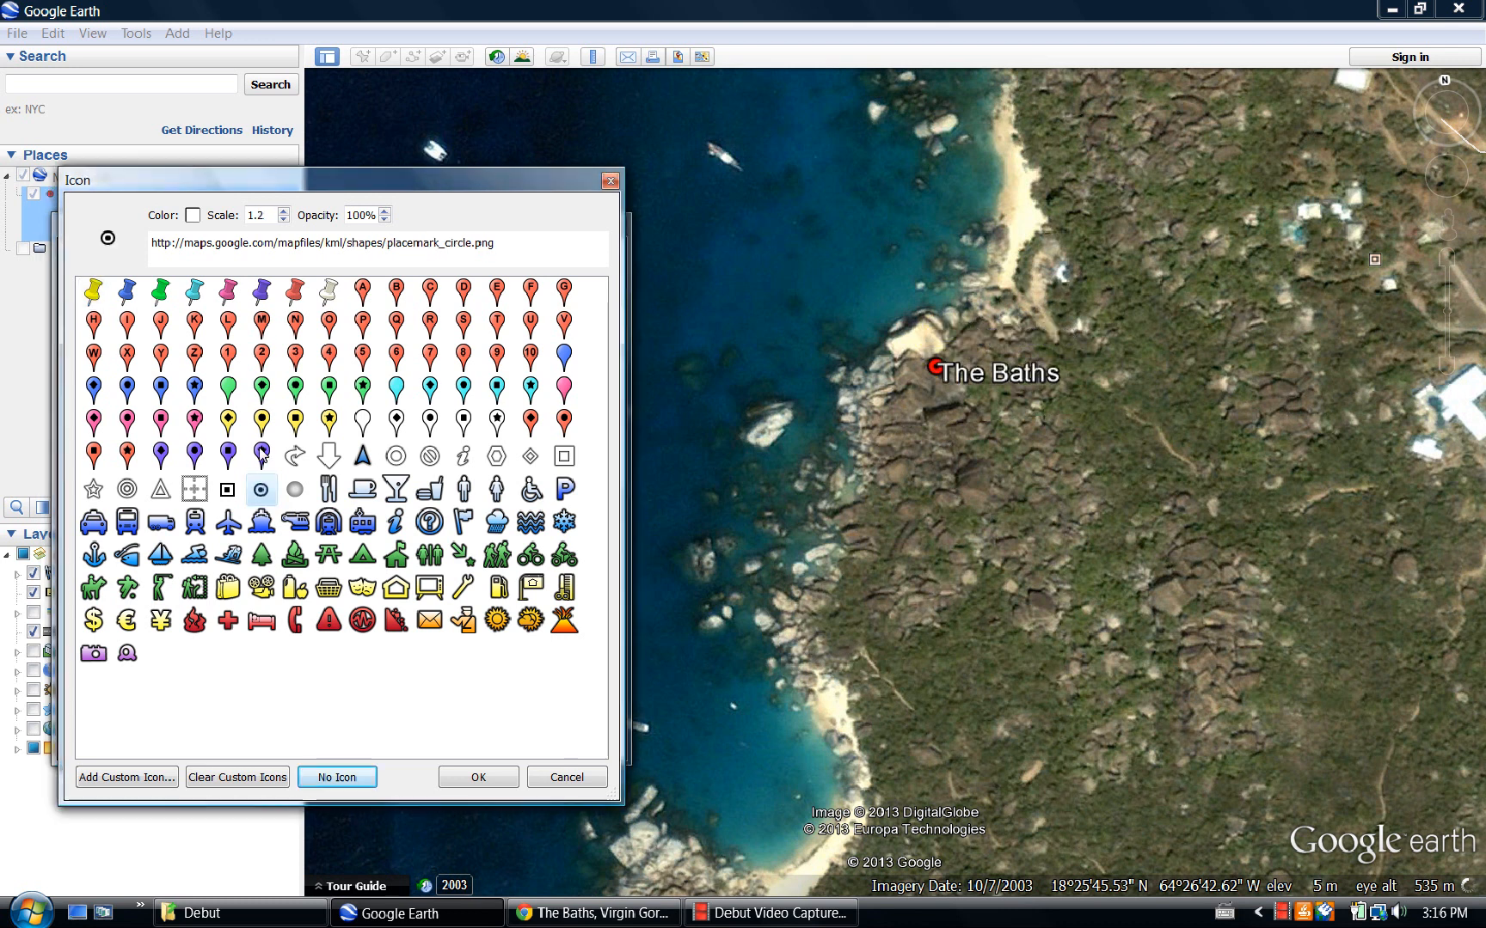
left_click(192, 216)
left_click(156, 431)
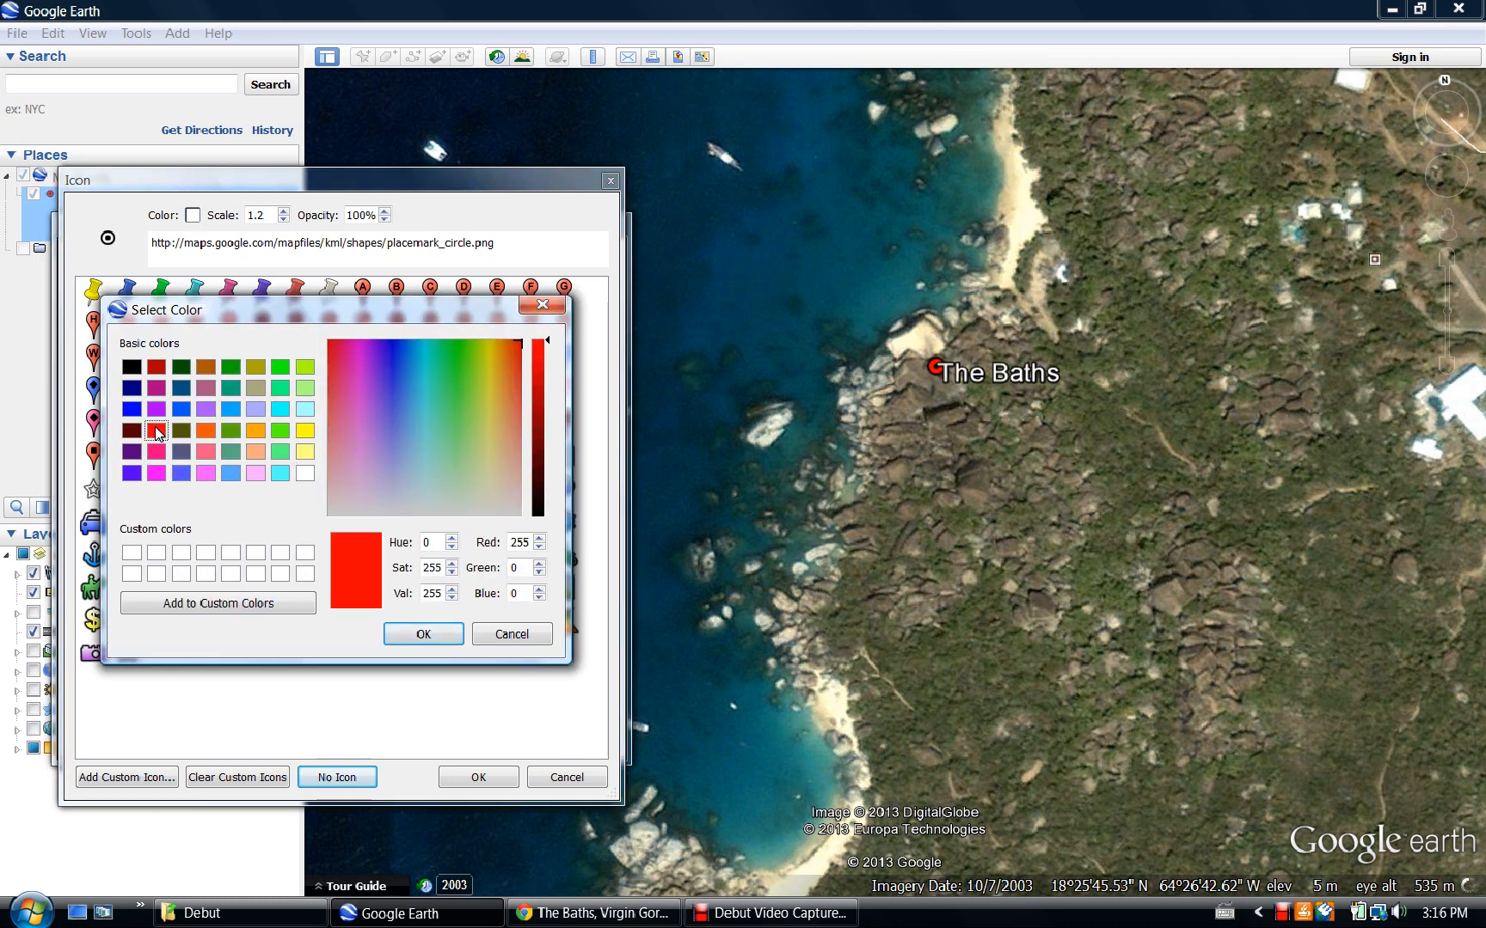
left_click(425, 636)
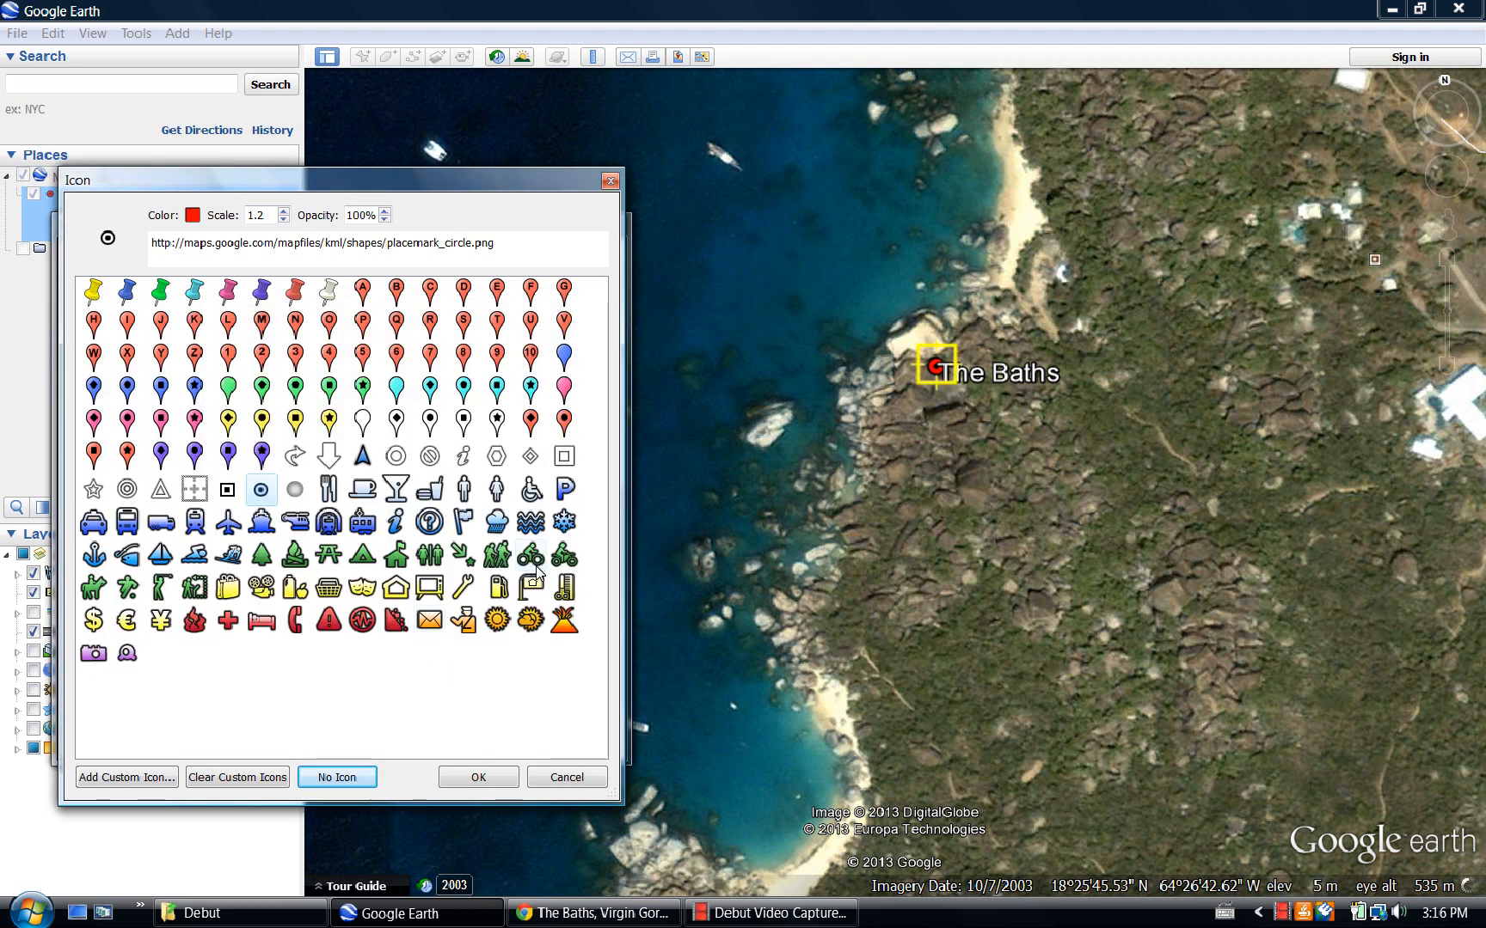
left_click(492, 778)
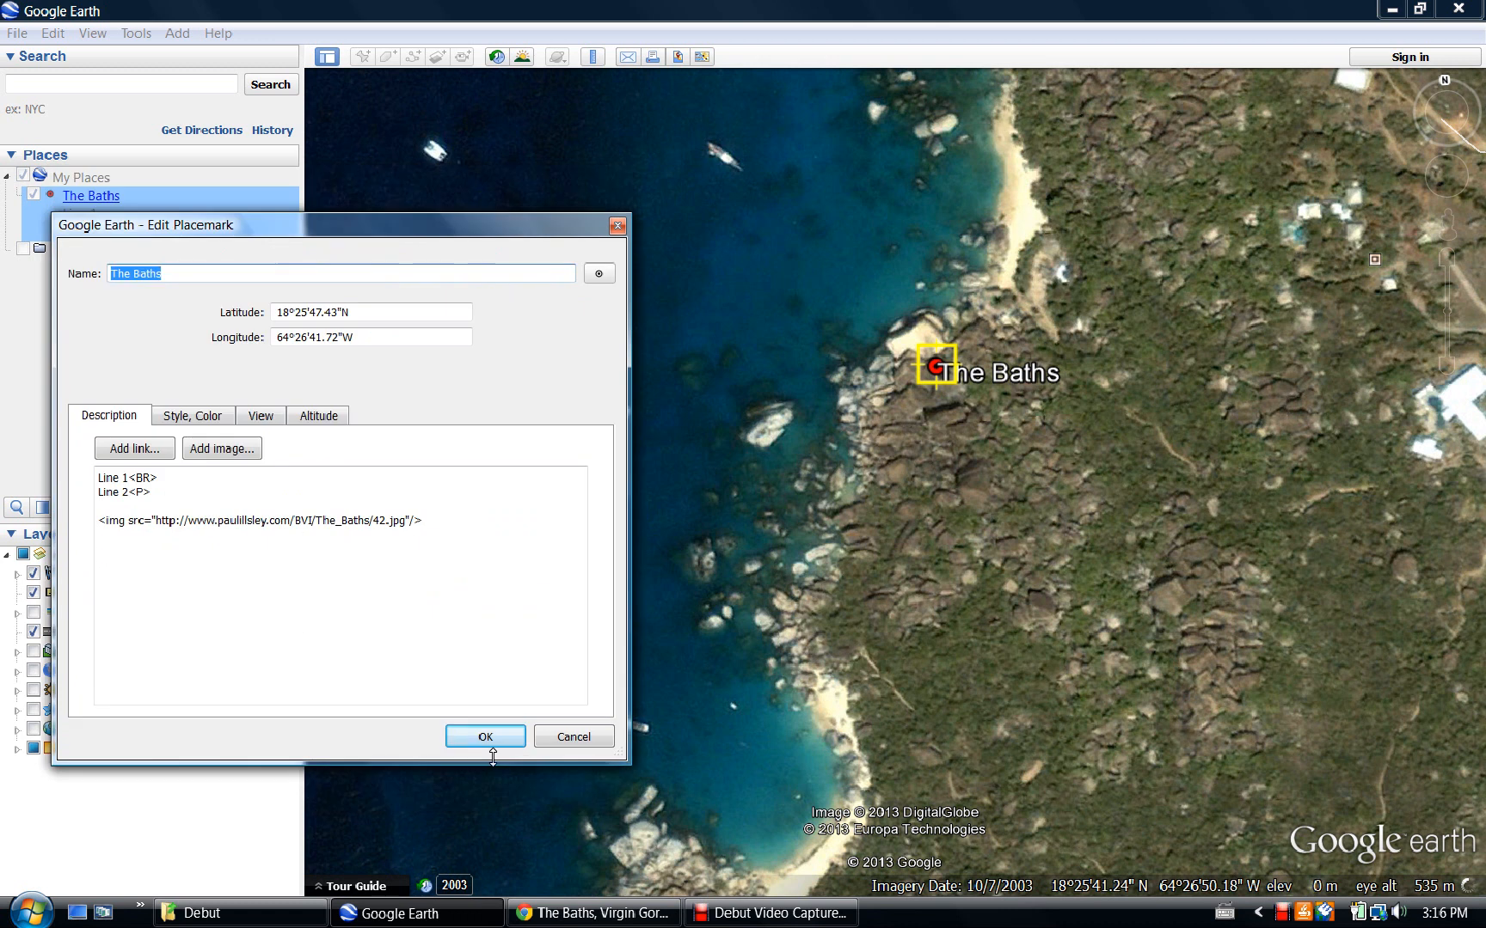
left_click(499, 736)
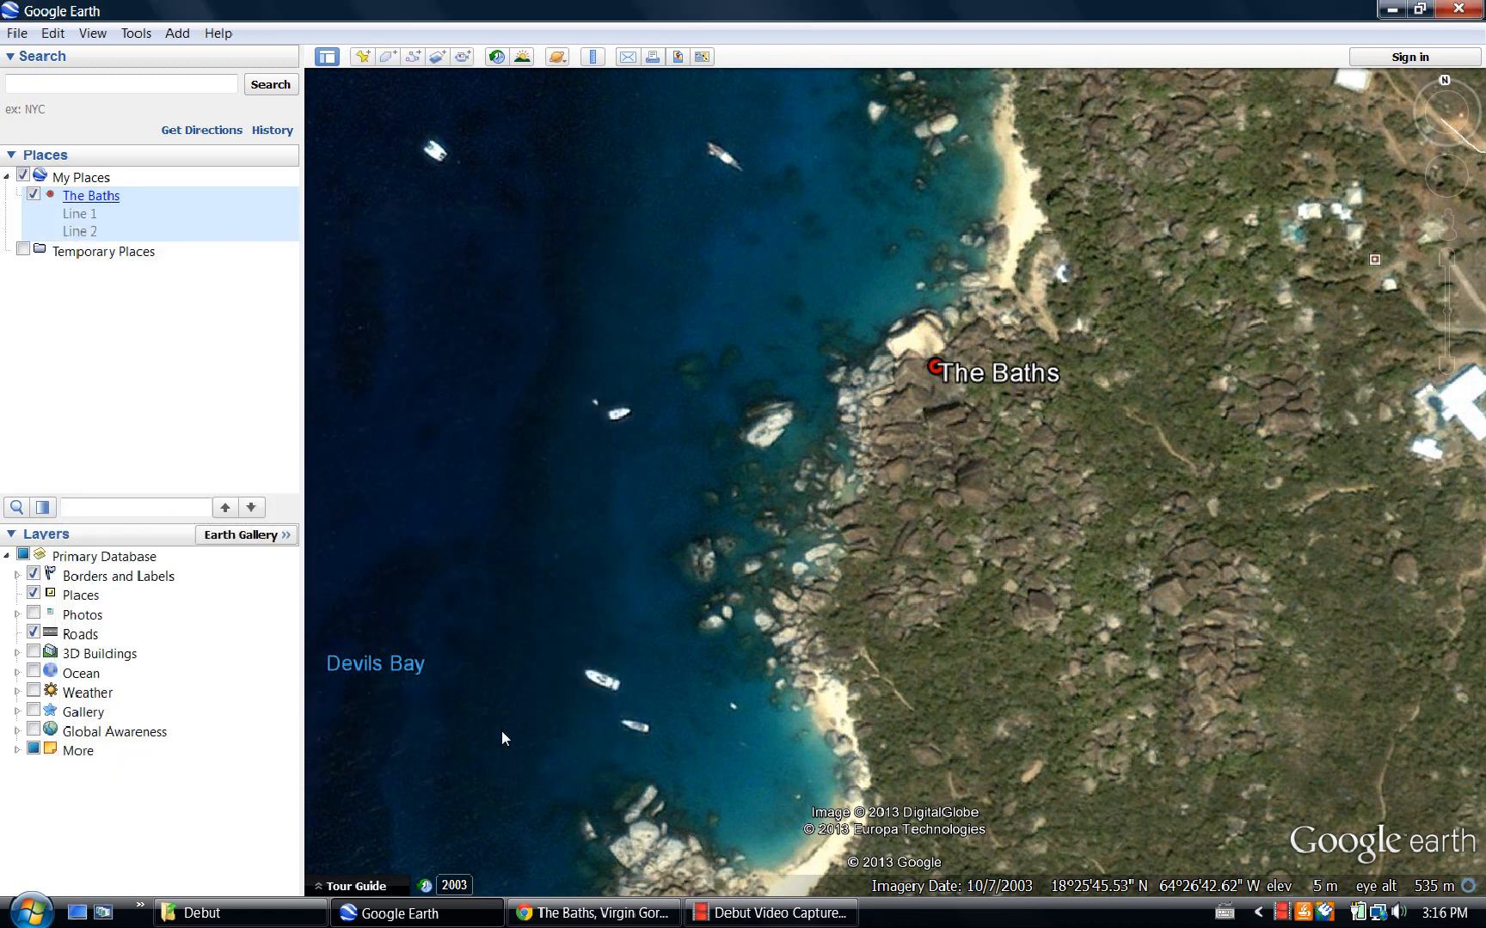
left_click(937, 368)
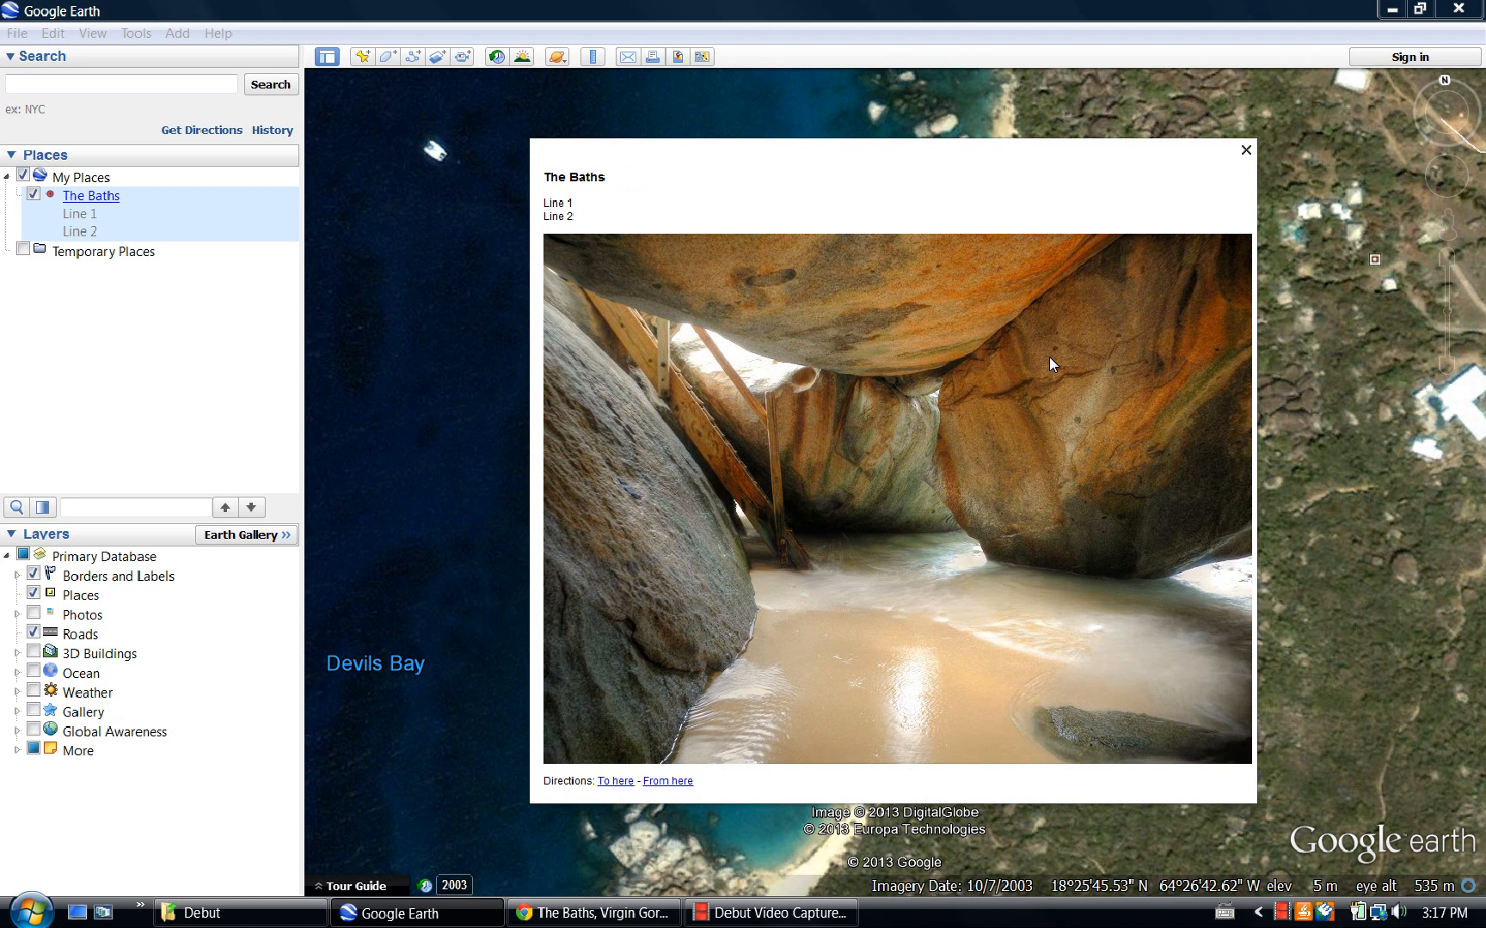
left_click(1246, 150)
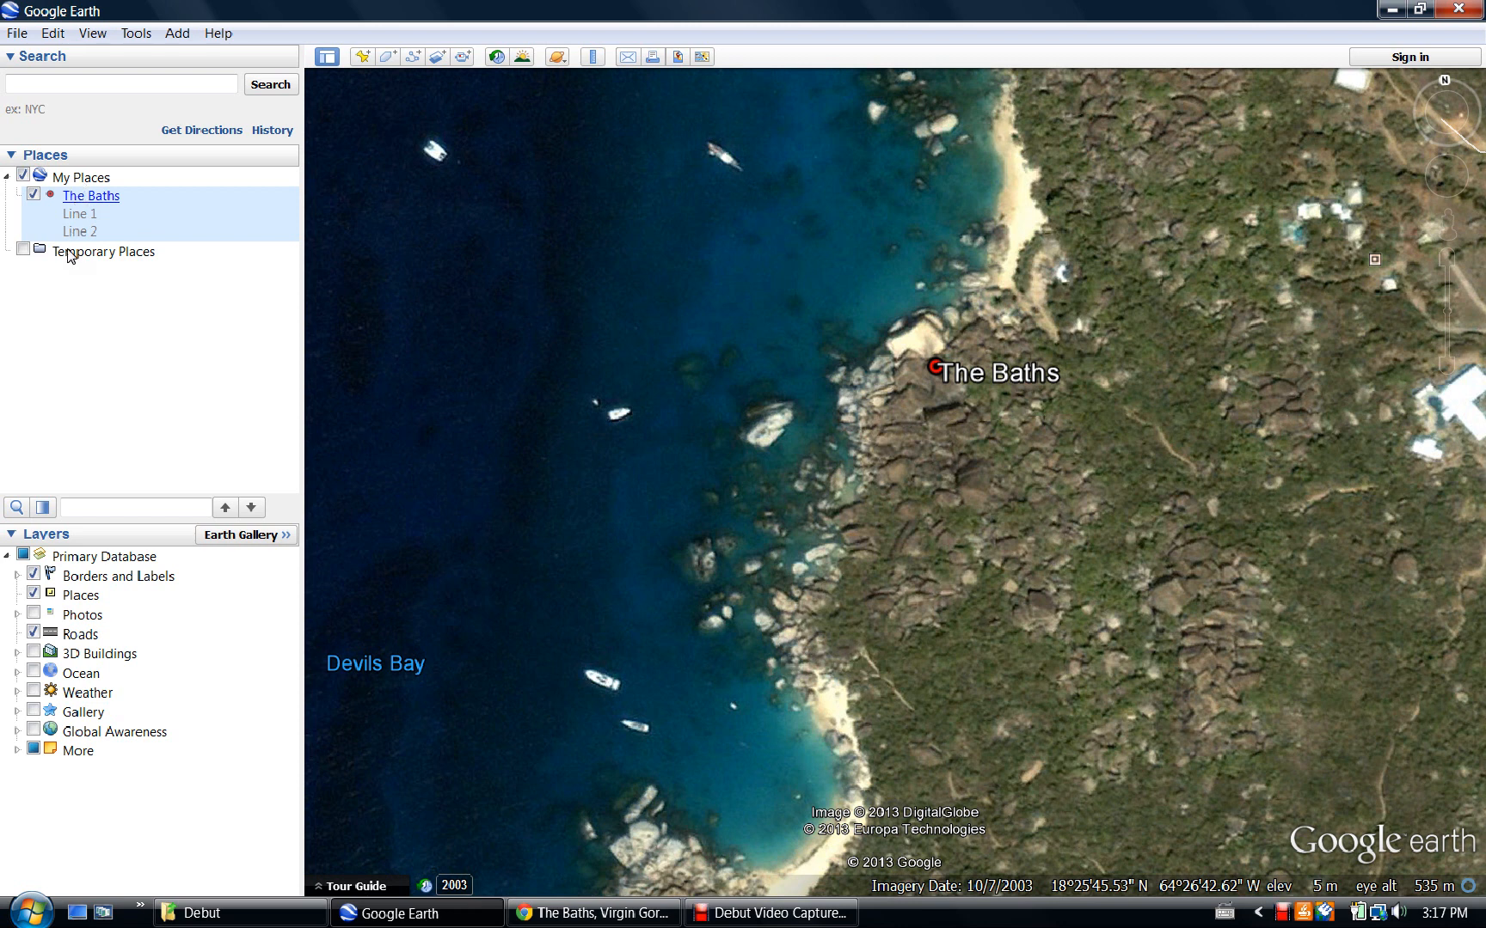
Save the My Places folder in KML format as Baths2.kml in the Temp folder under Documents.
right_click(79, 181)
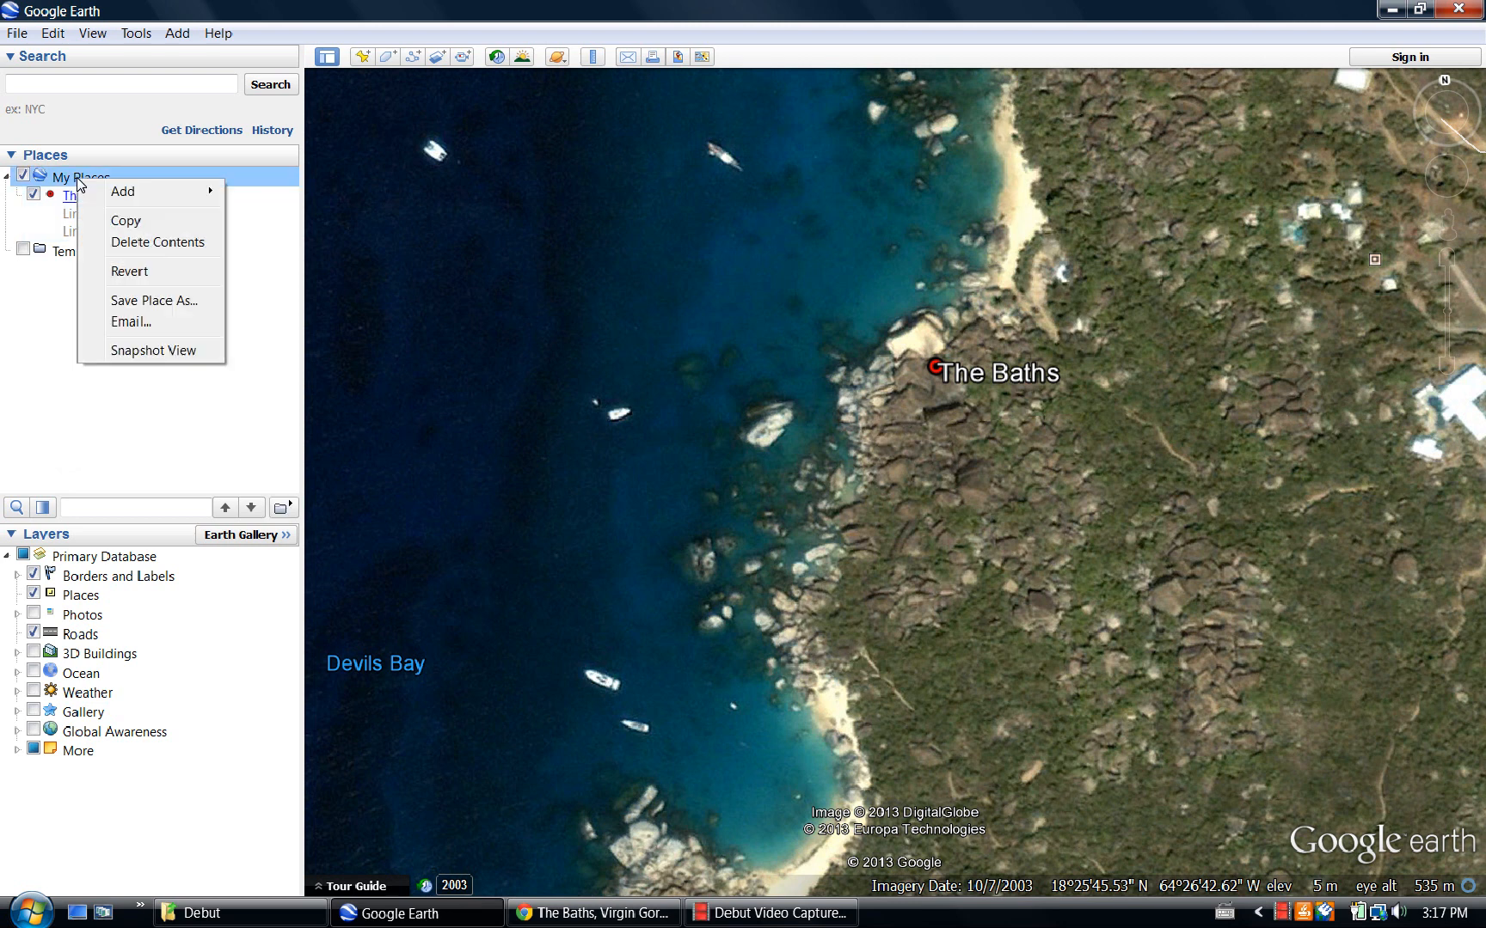
left_click(125, 301)
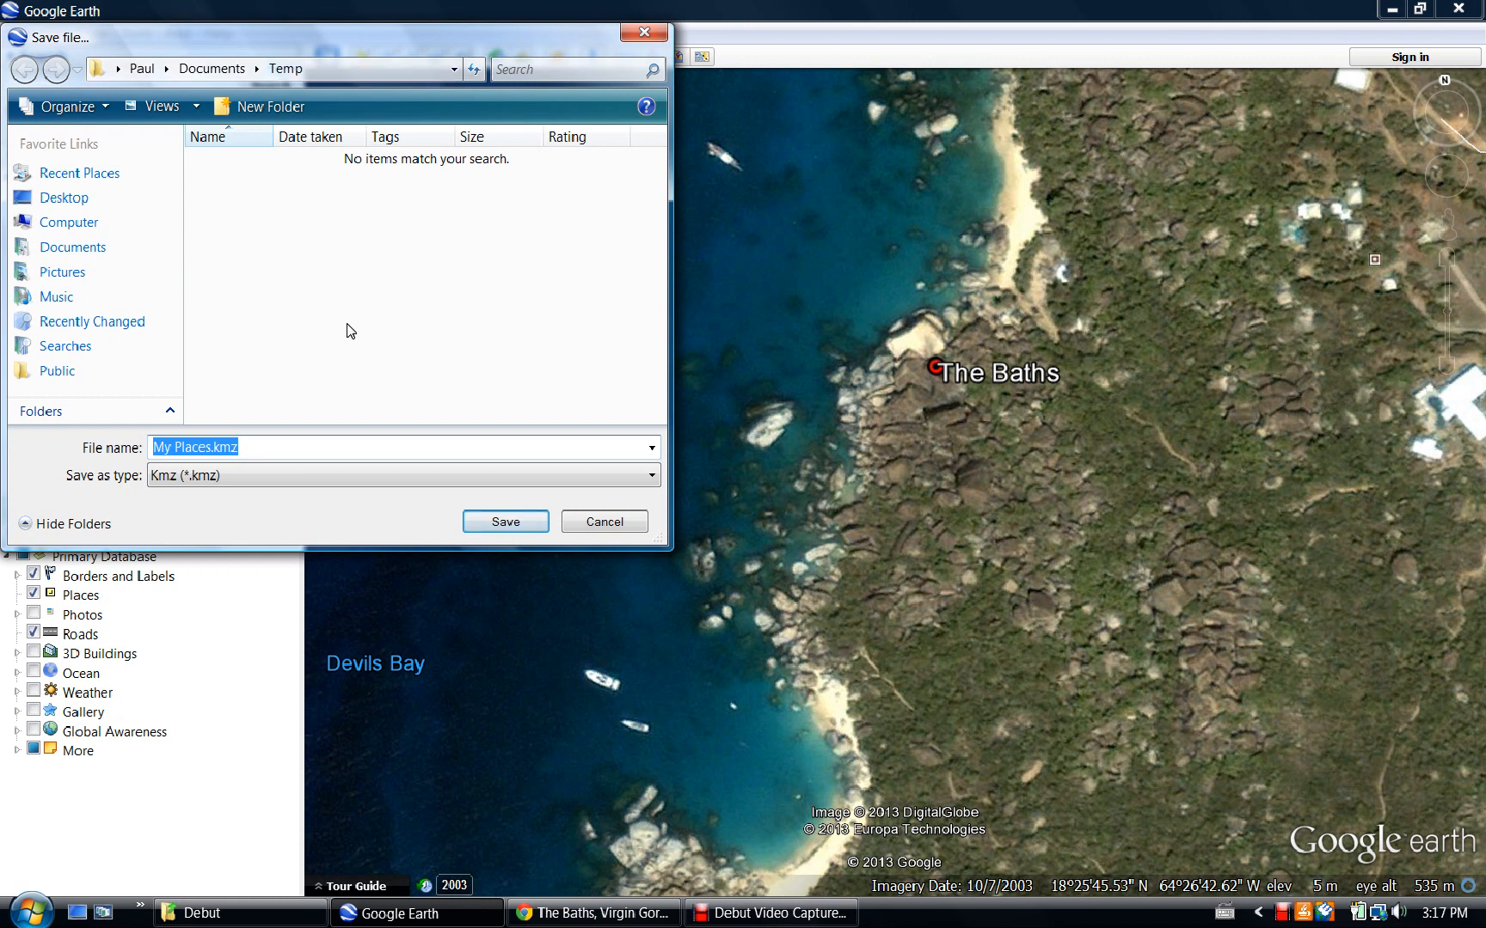
left_click(274, 476)
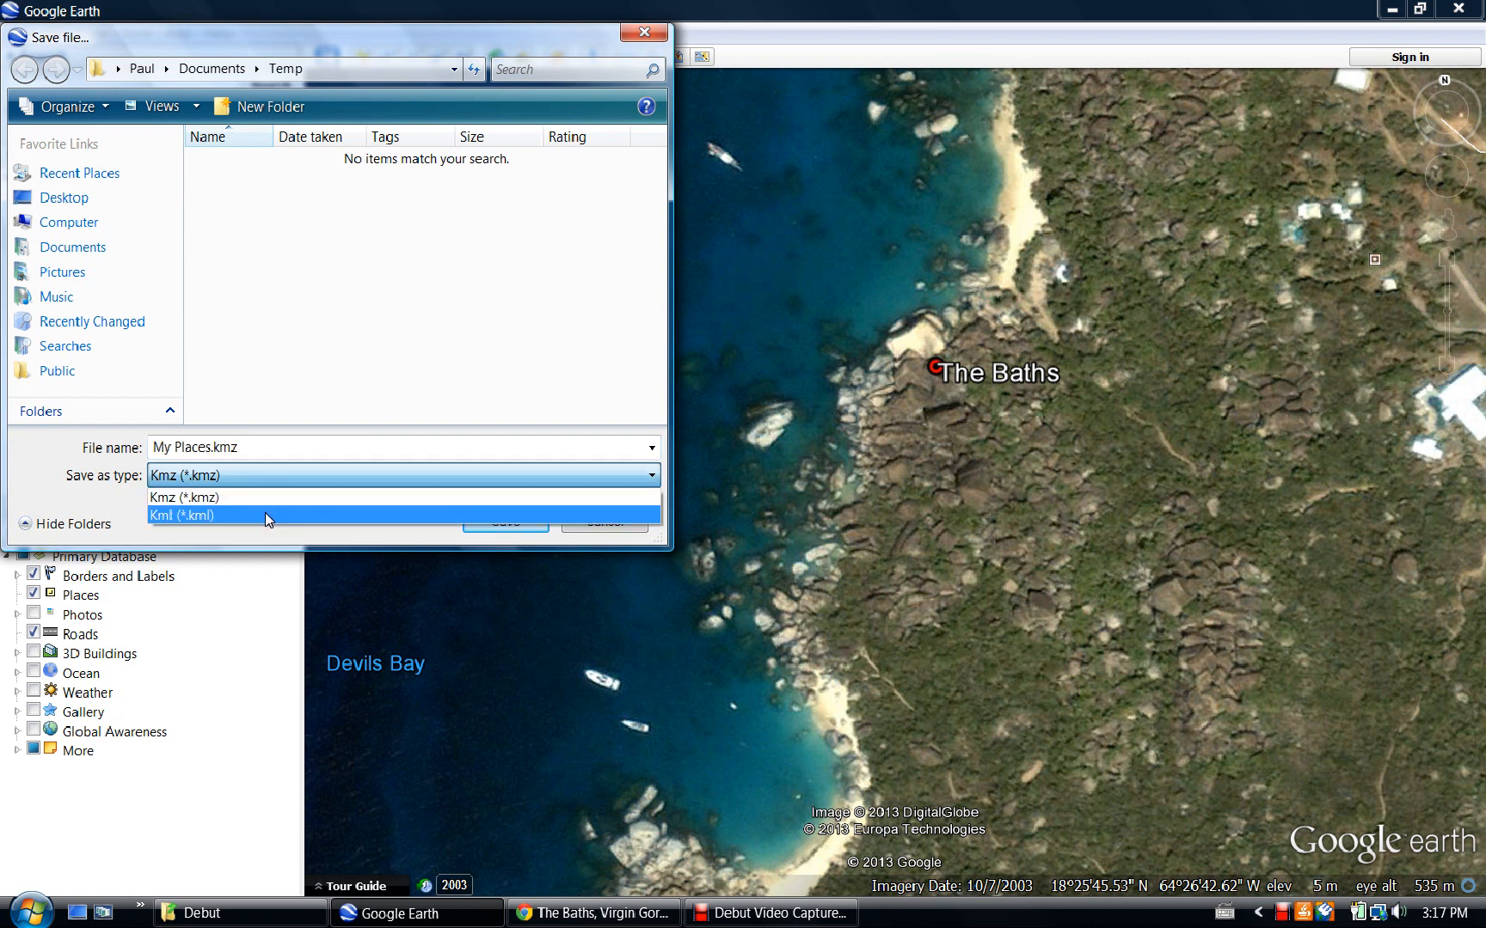
left_click(264, 514)
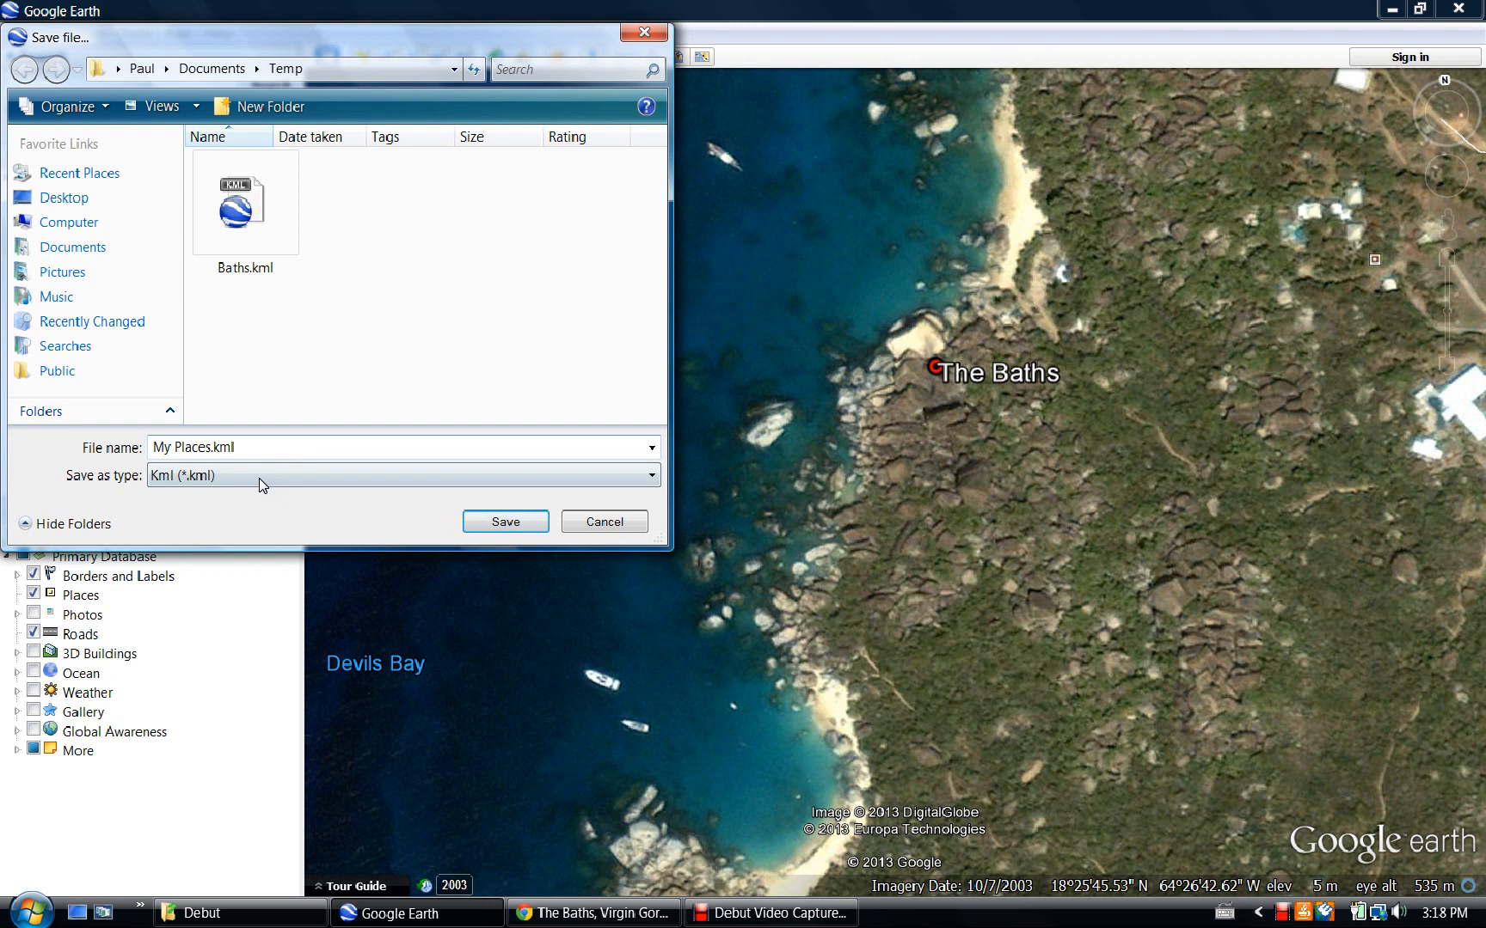
left_click(259, 477)
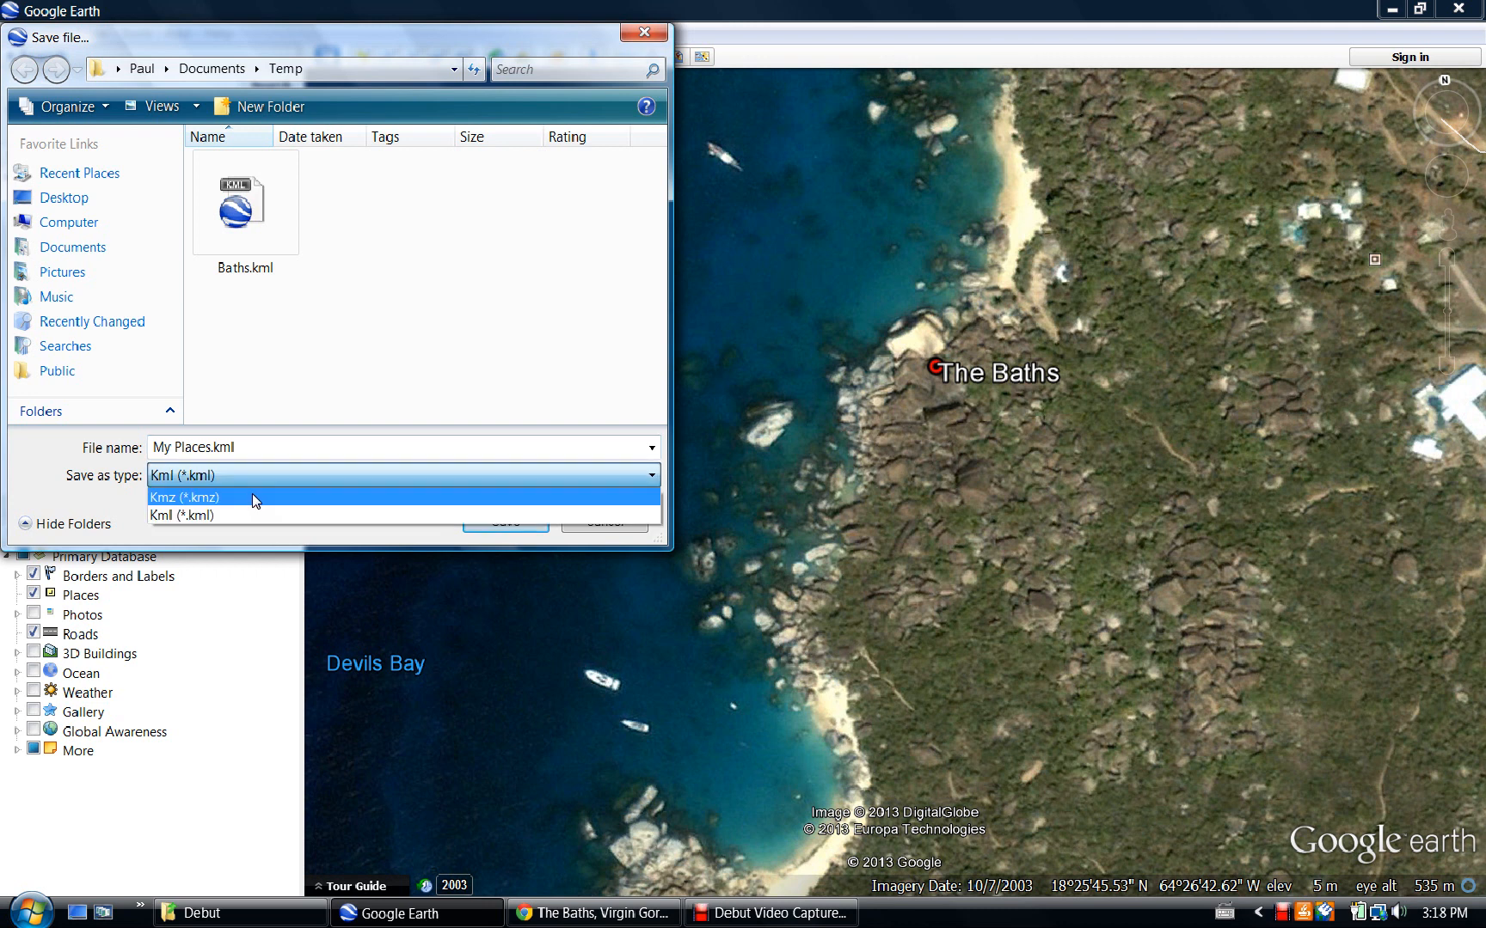
left_click(261, 448)
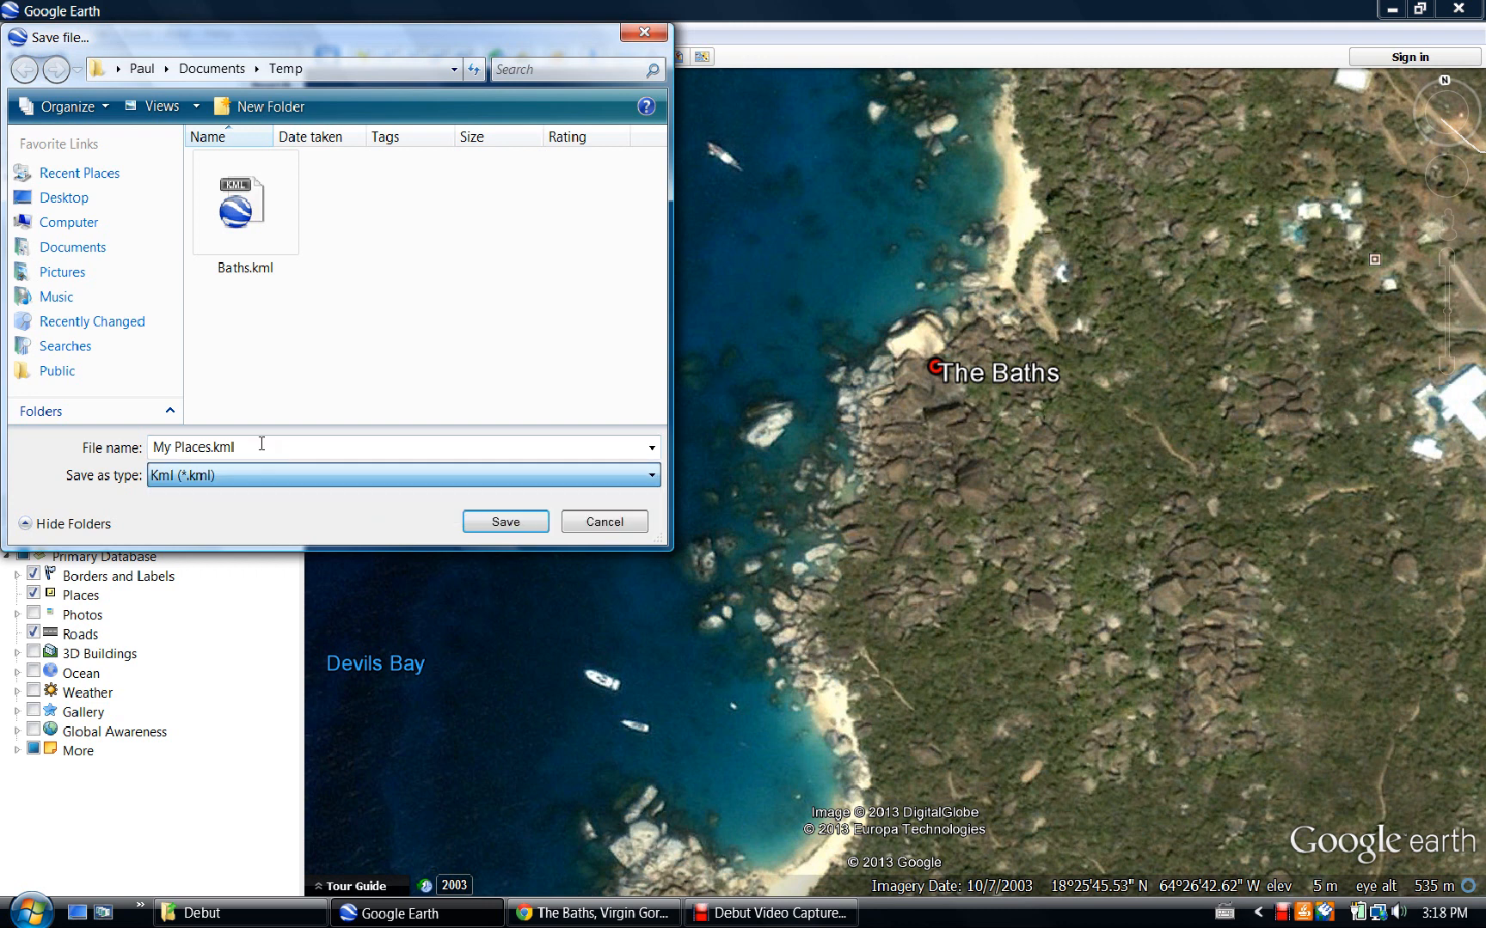
left_click(263, 448)
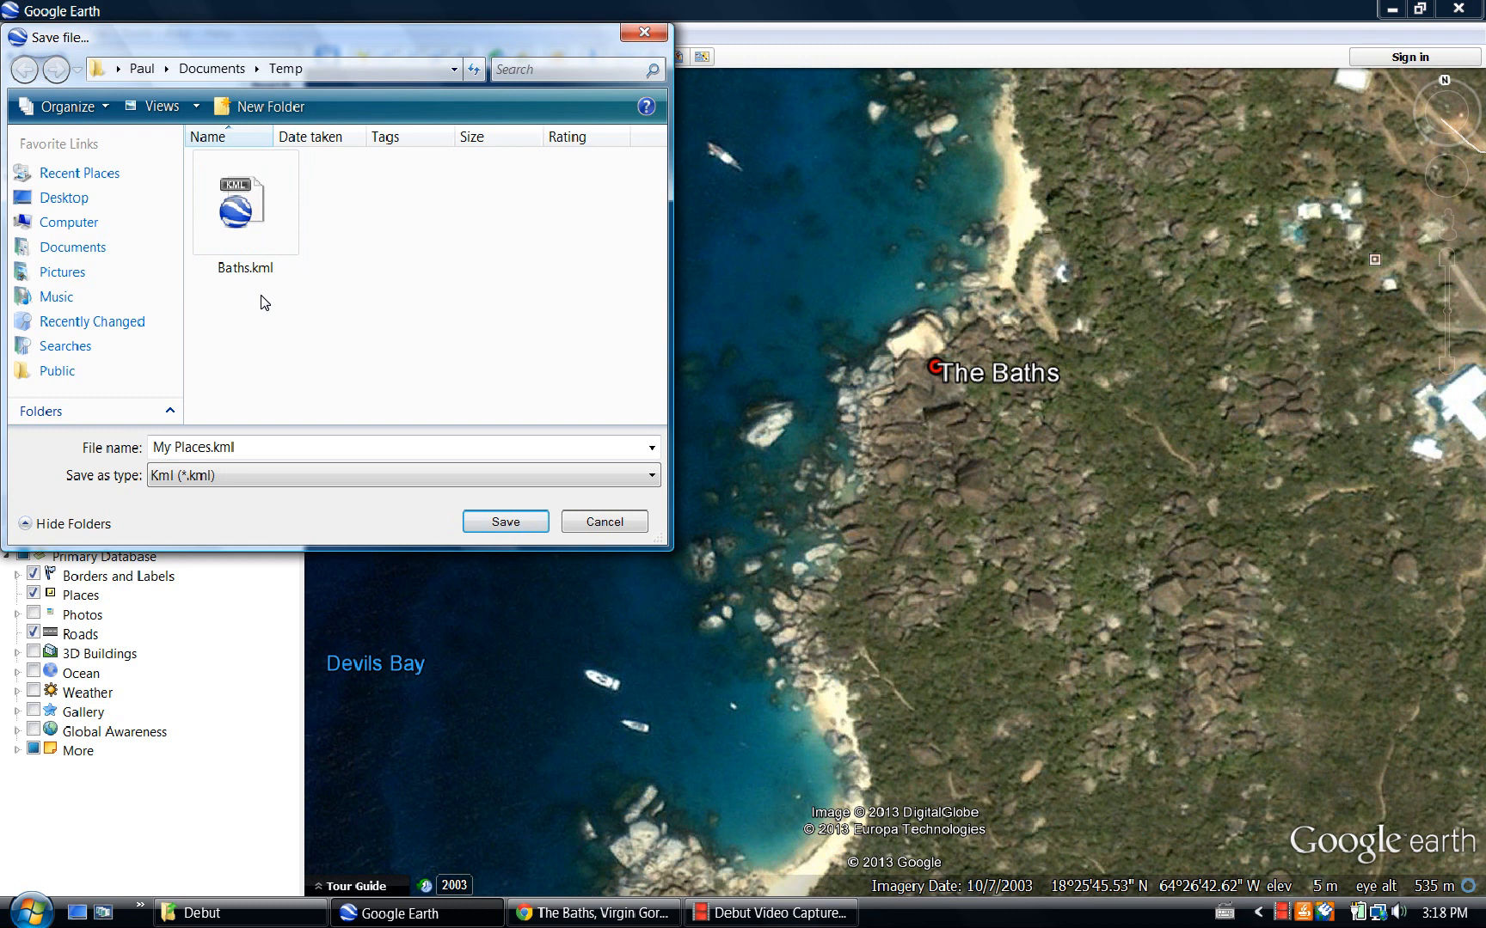
left_click(245, 215)
left_click(183, 447)
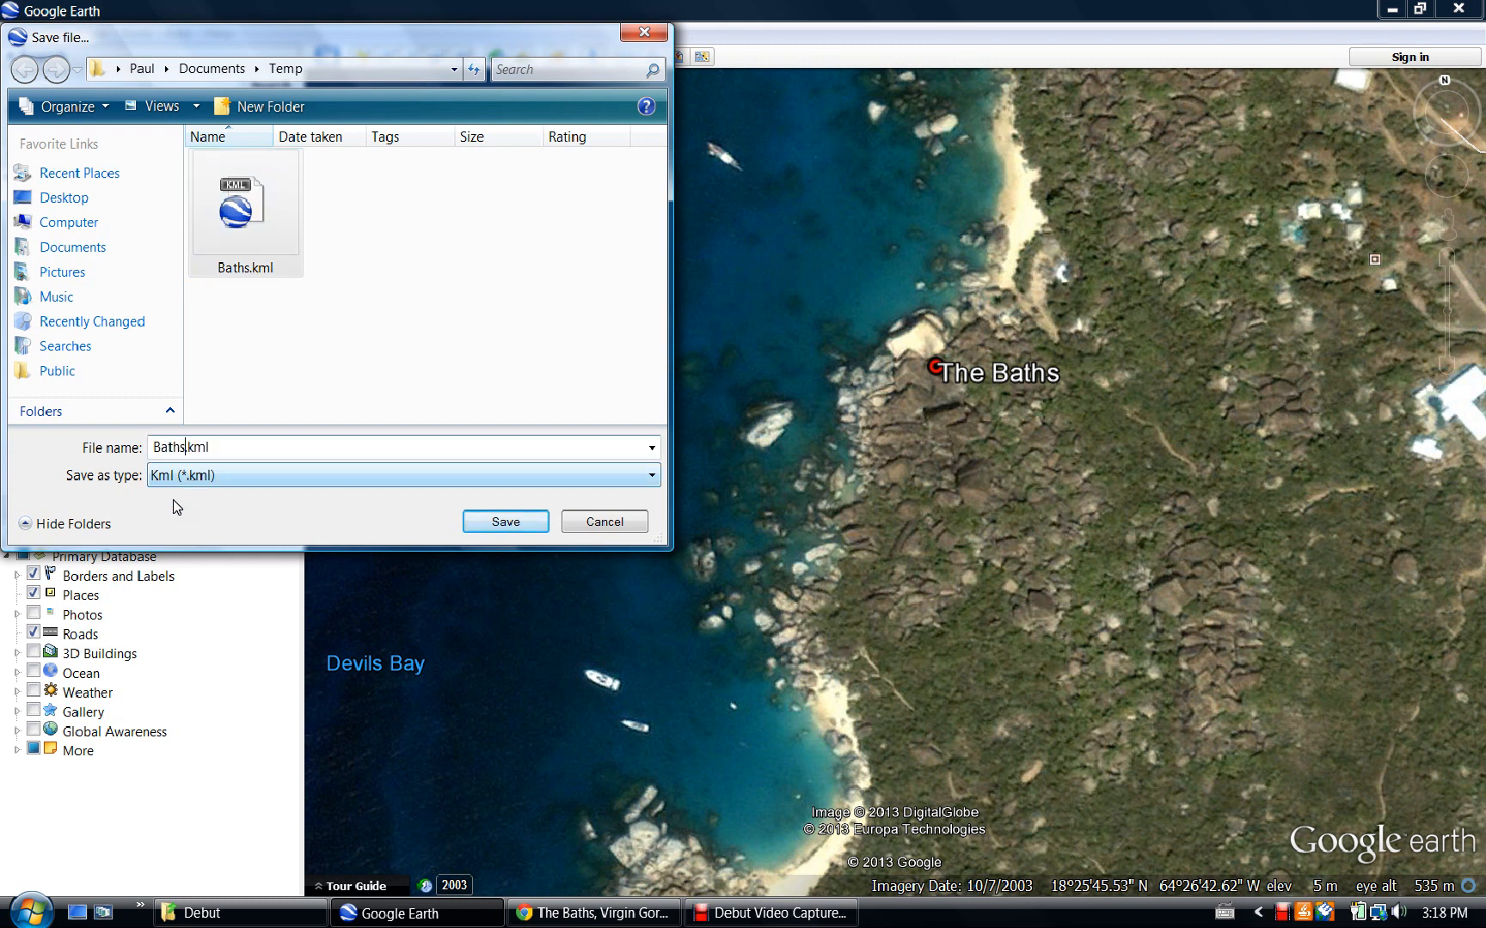
key("Return")
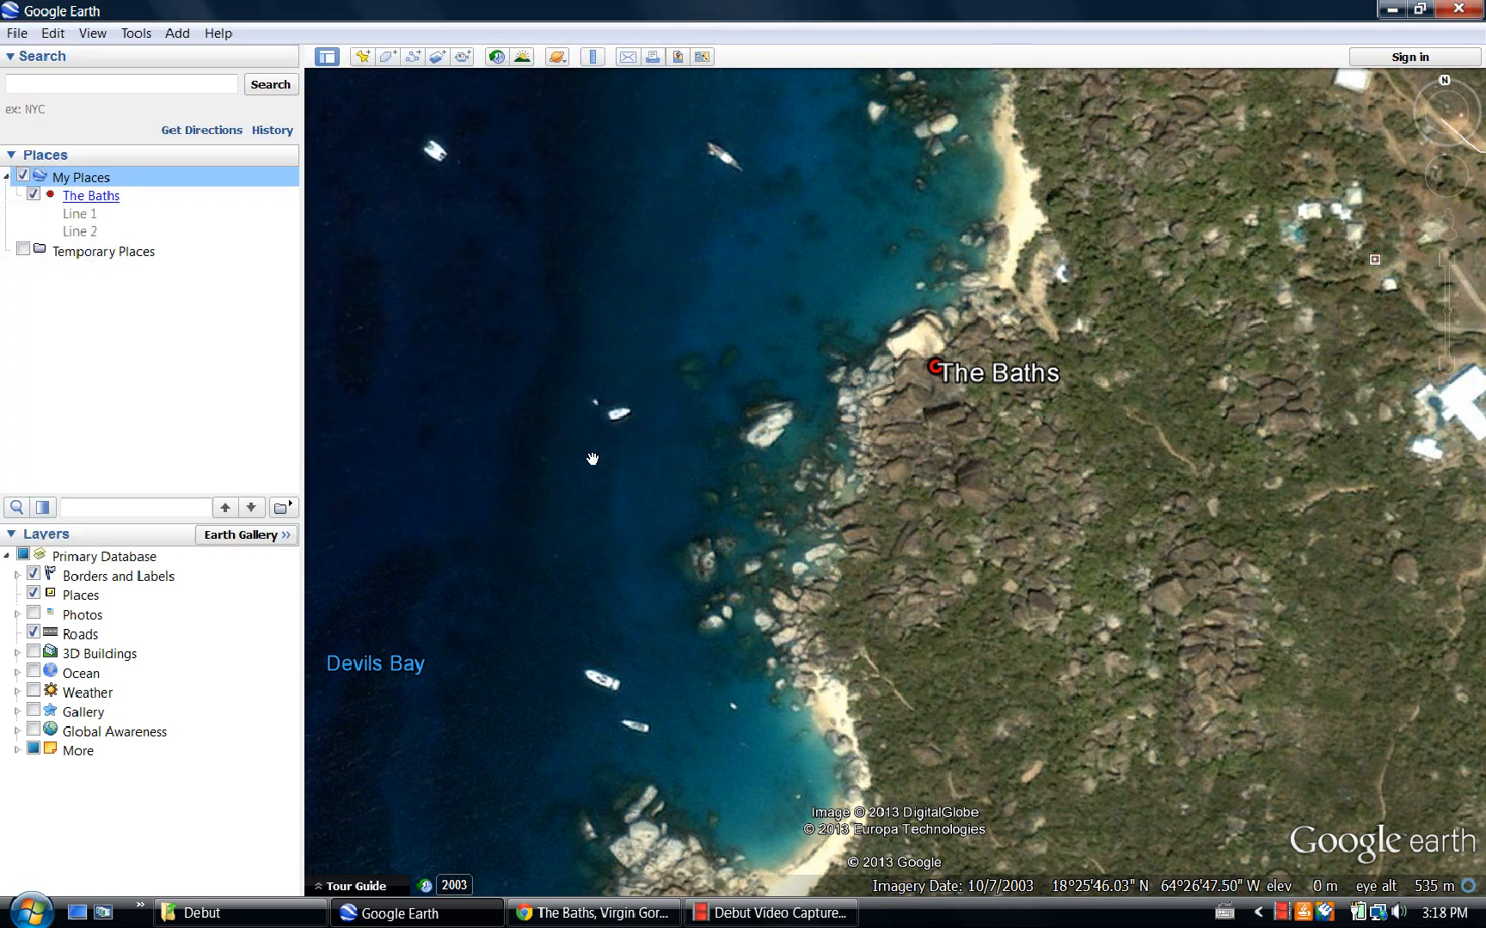
Delete The Baths placemark from My Places and confirm the deletion.
right_click(95, 203)
left_click(127, 281)
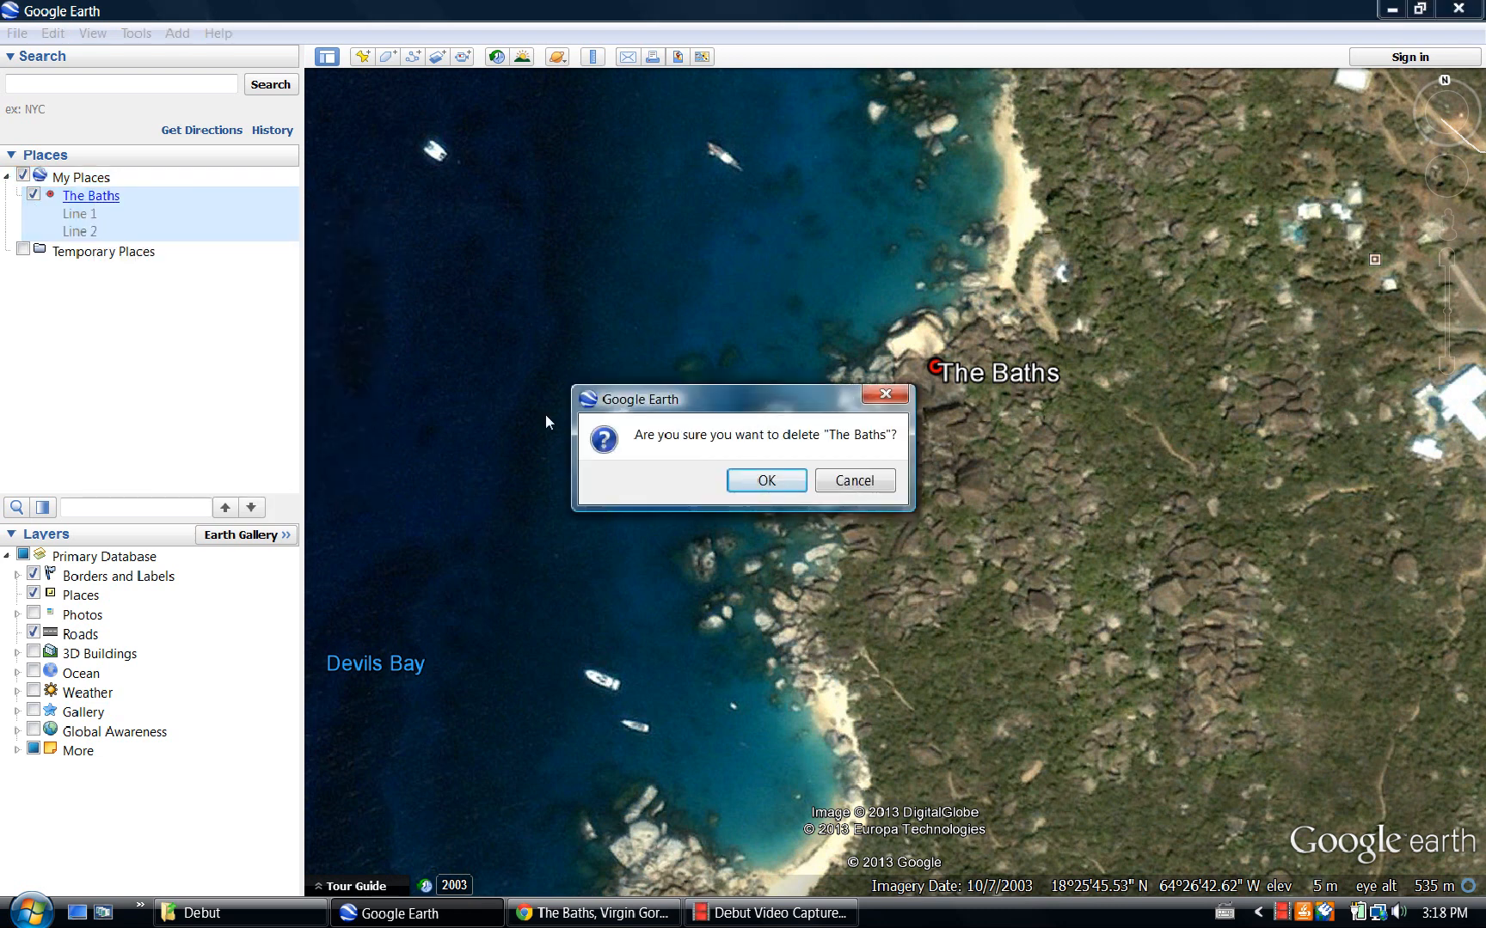
key("Return")
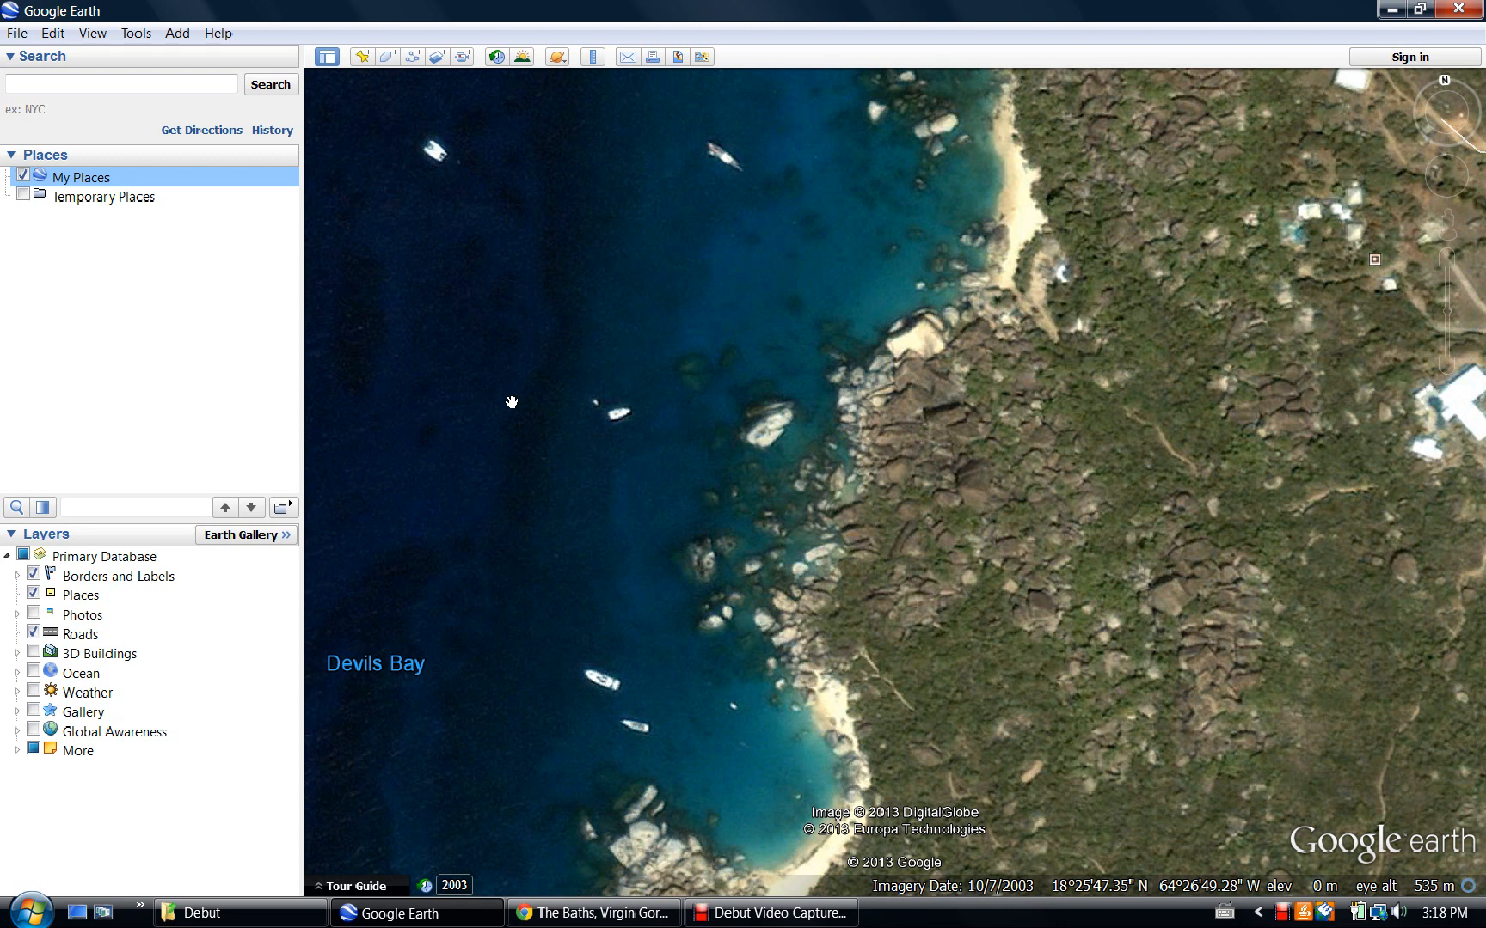
Switch to Windows Explorer, browse to the Temp folder in Documents, and open Baths2.kml in Google Earth.
left_click(1389, 11)
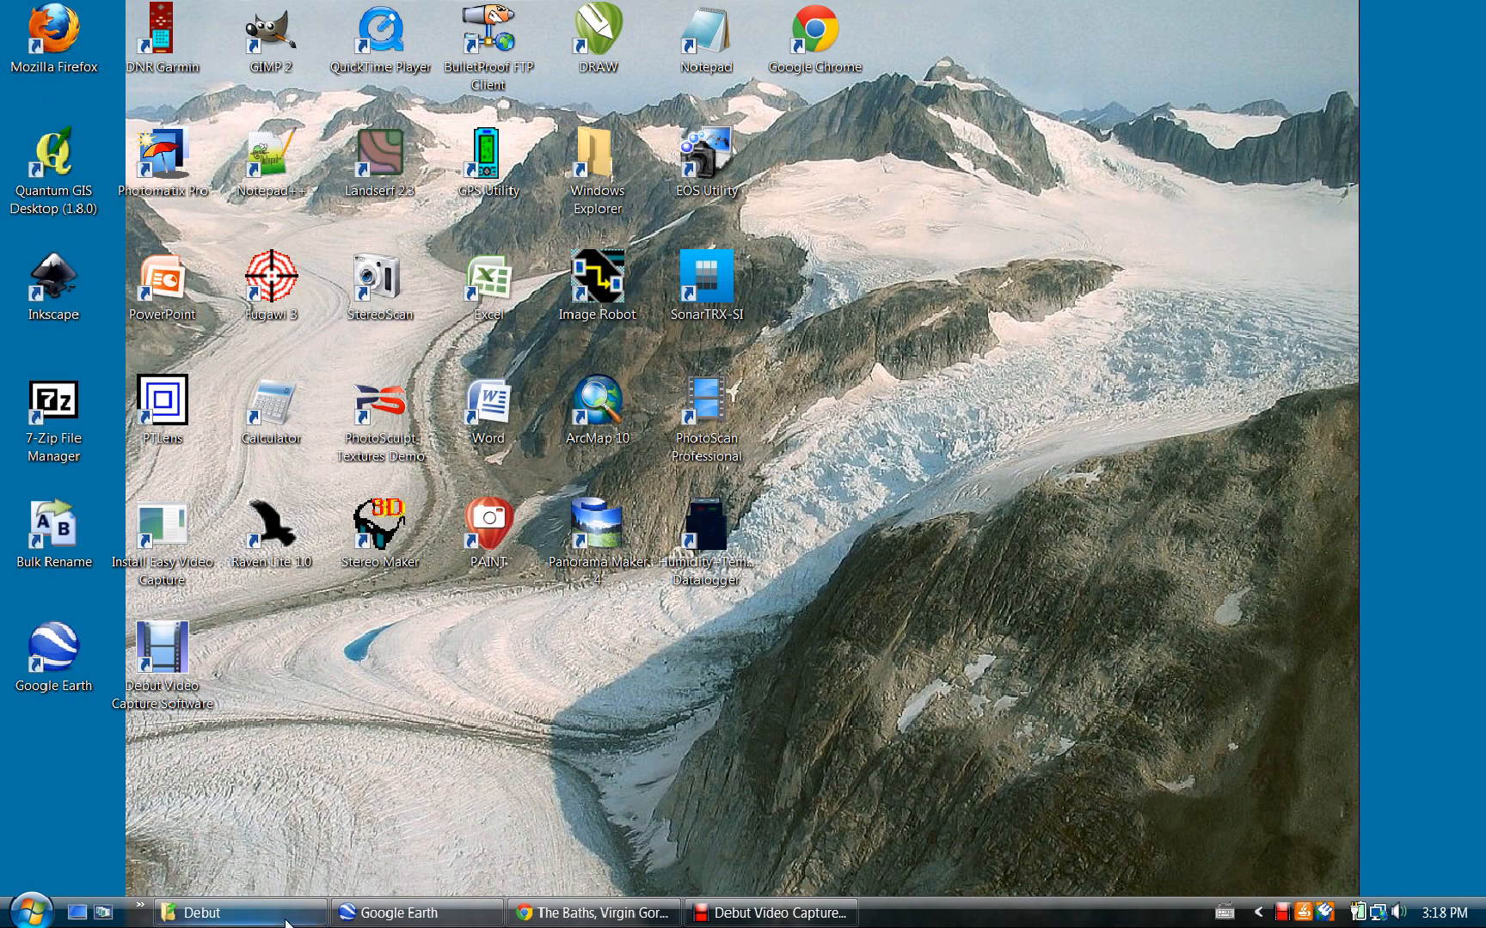
key("super+e")
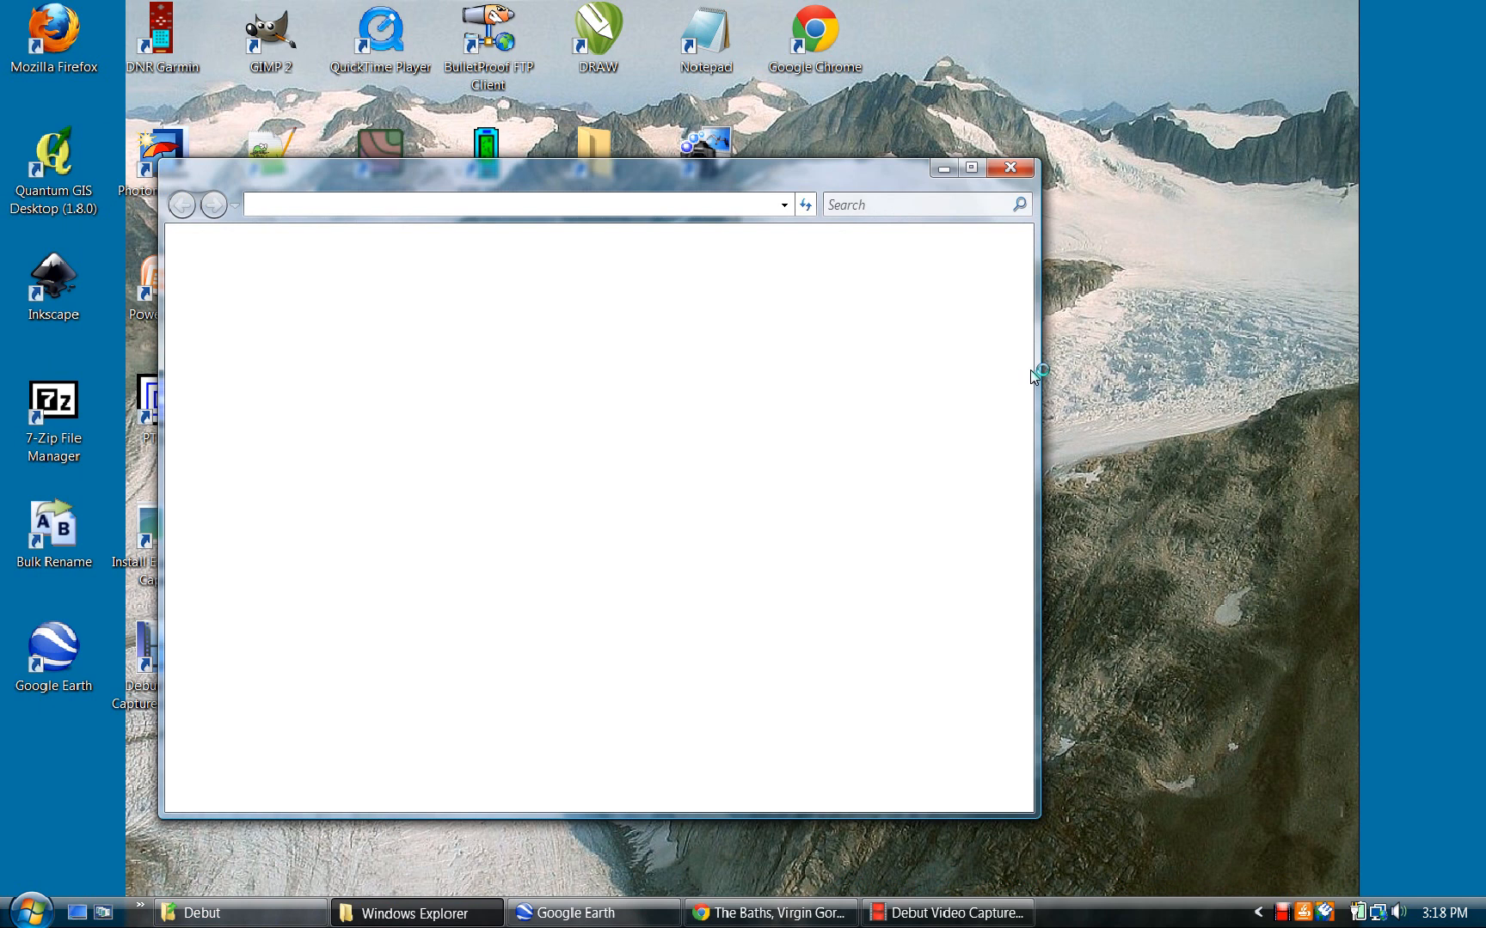
scroll(1014, 437, "down", 3)
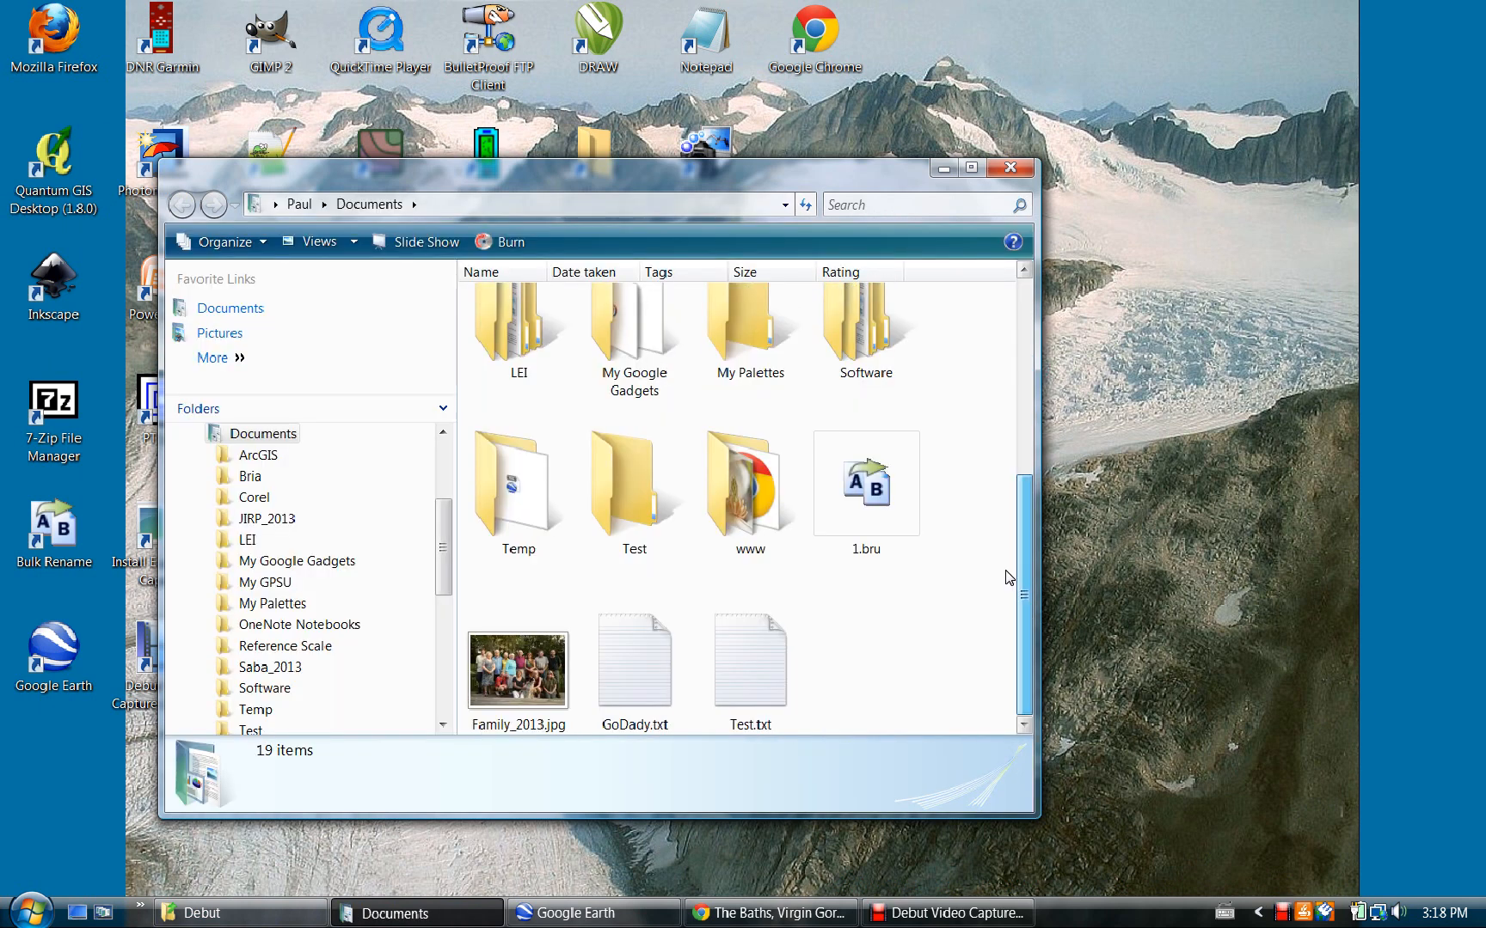
double_click(518, 486)
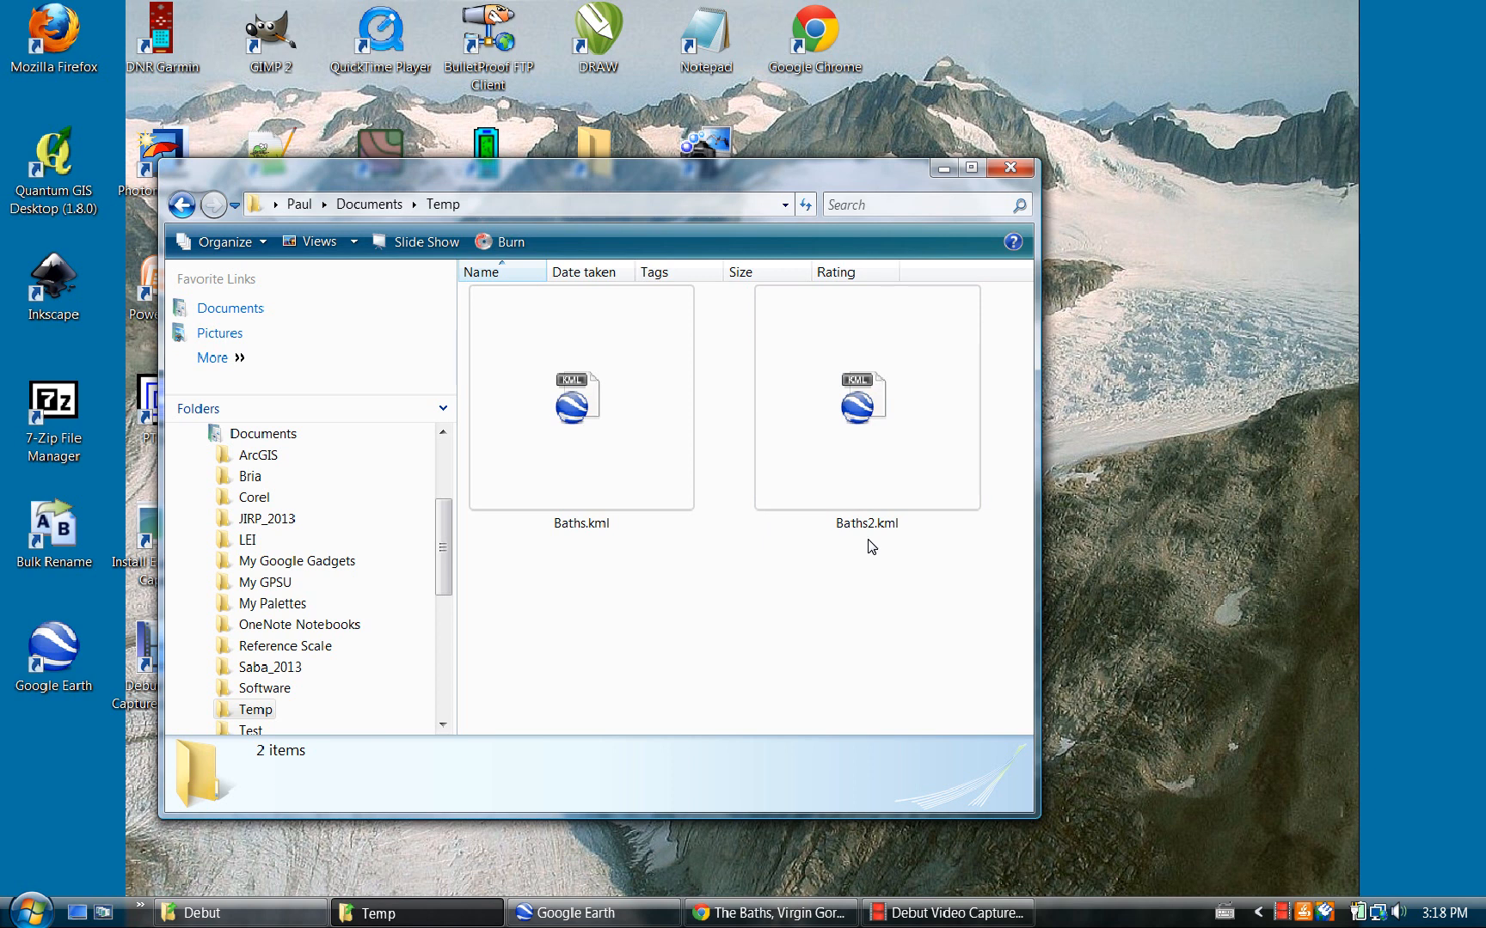
left_click(857, 421)
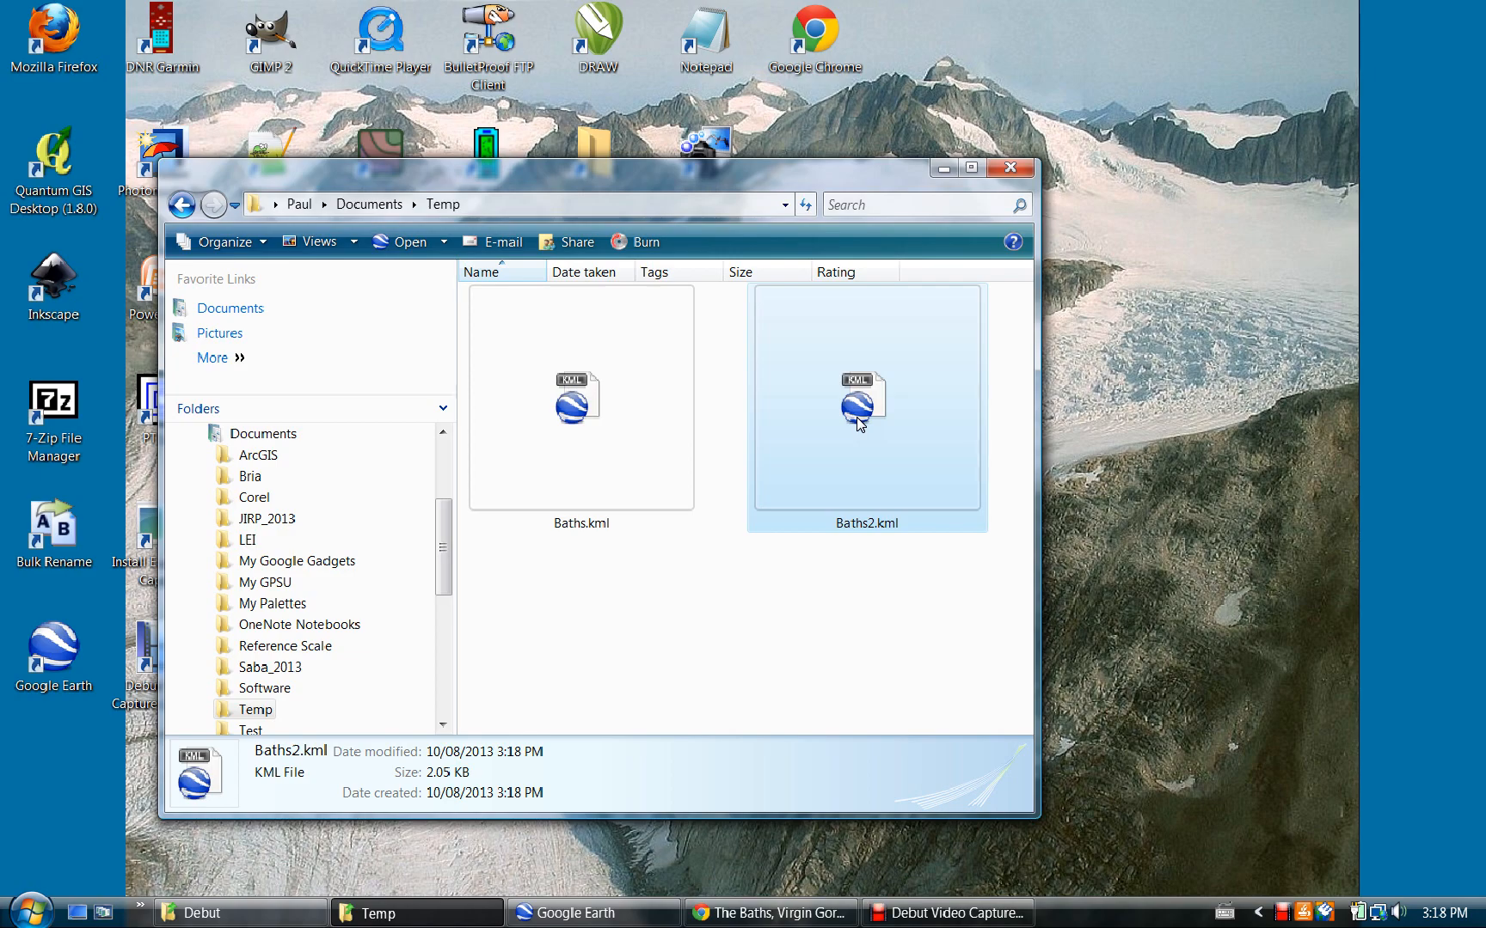
double_click(857, 419)
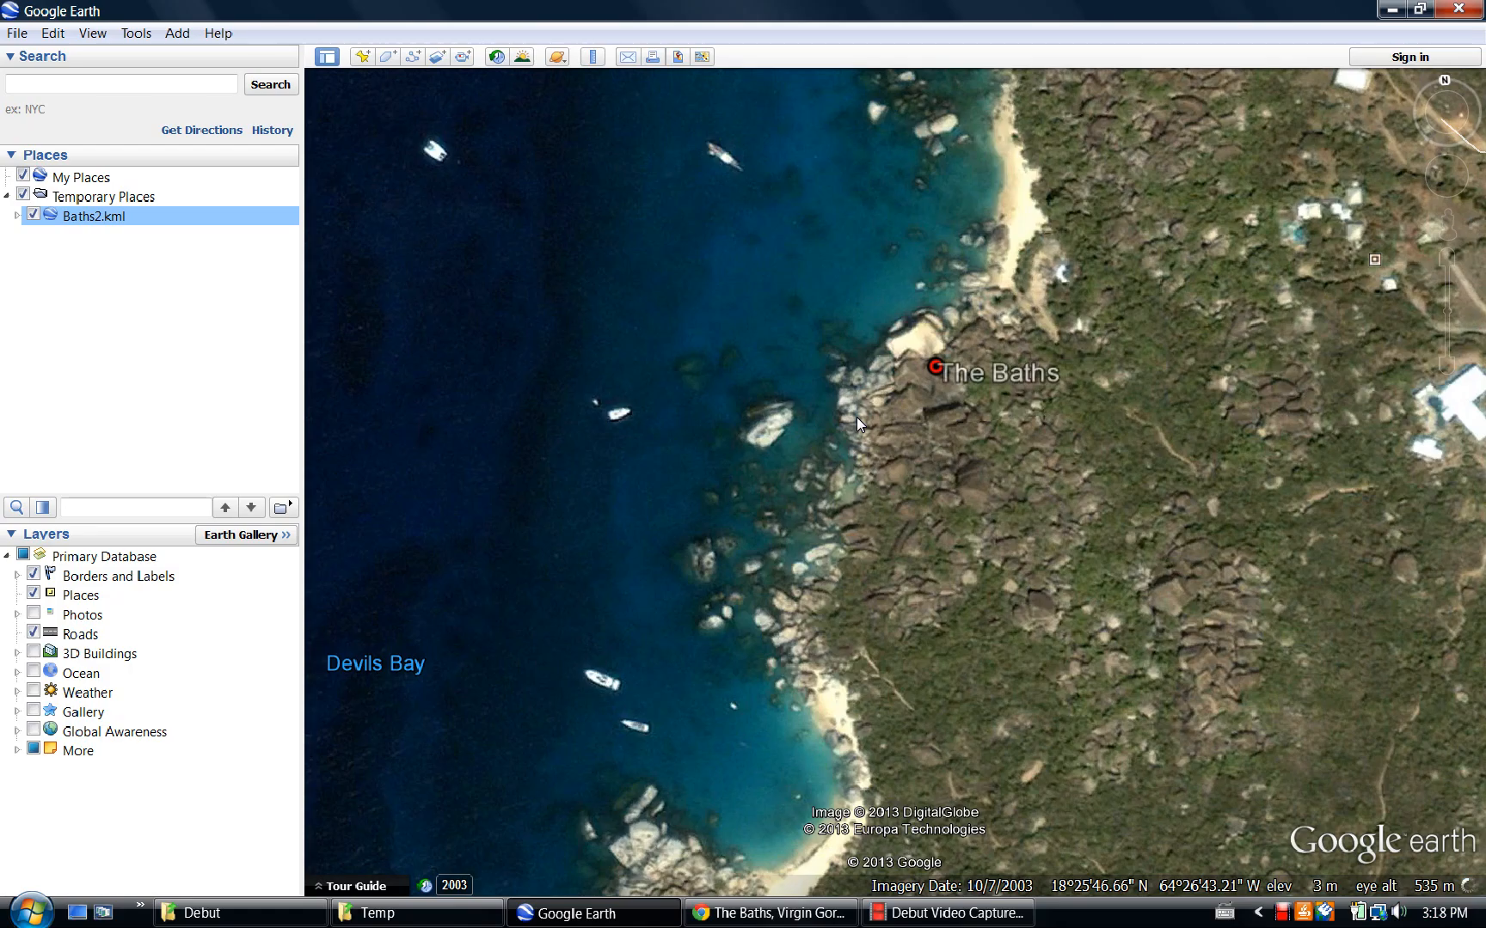
Check the text and photo in the balloon of The Baths placemark loaded from Baths2.kml, and close the balloon.
left_click(942, 375)
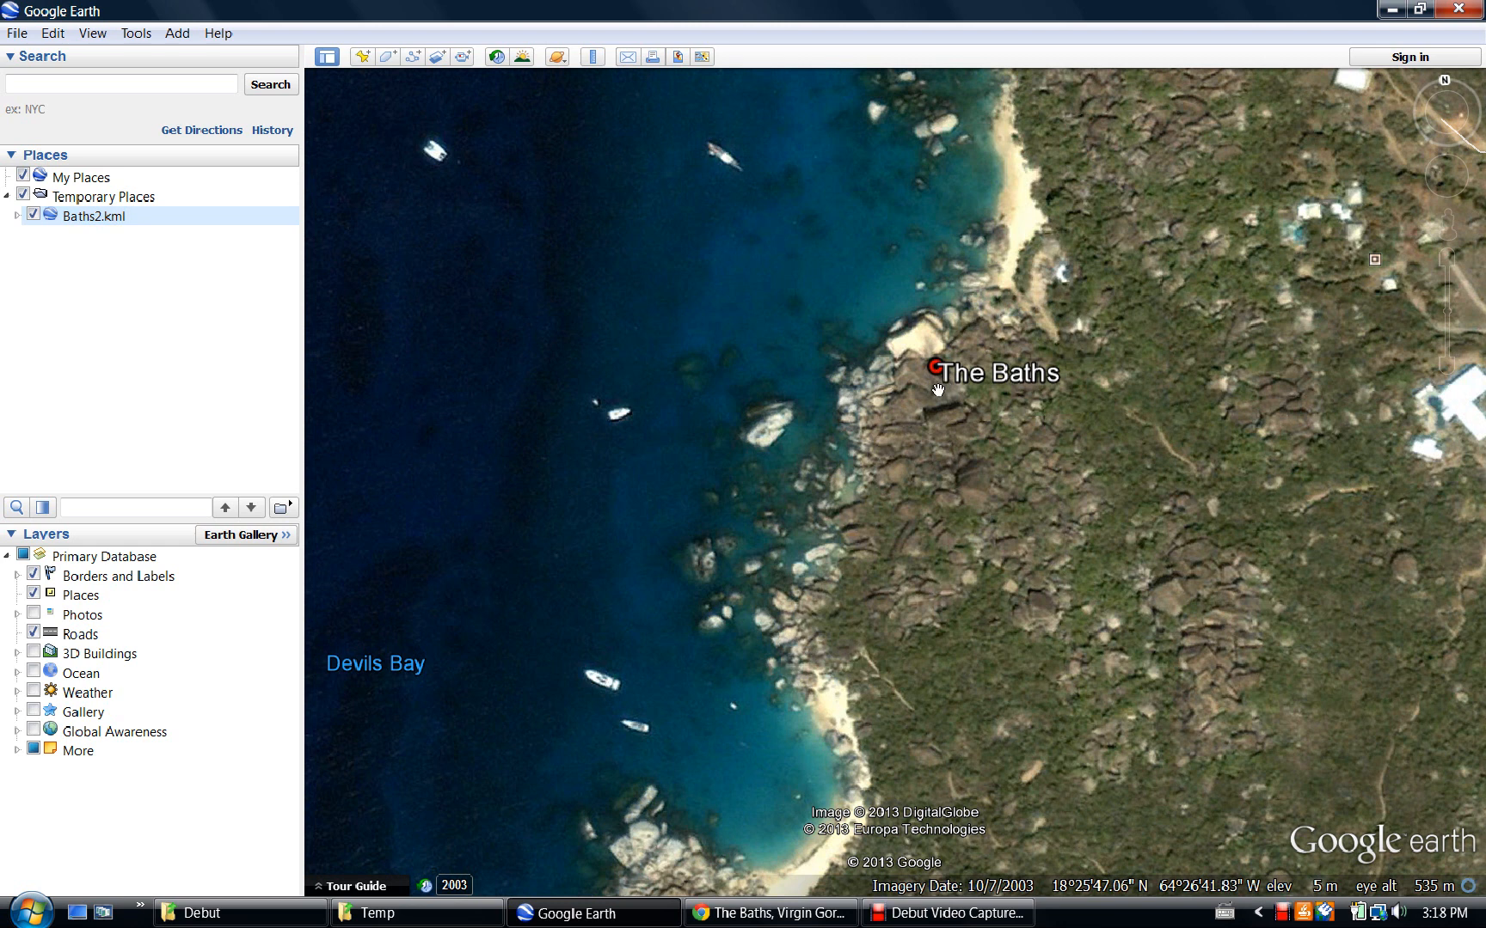
left_click(938, 368)
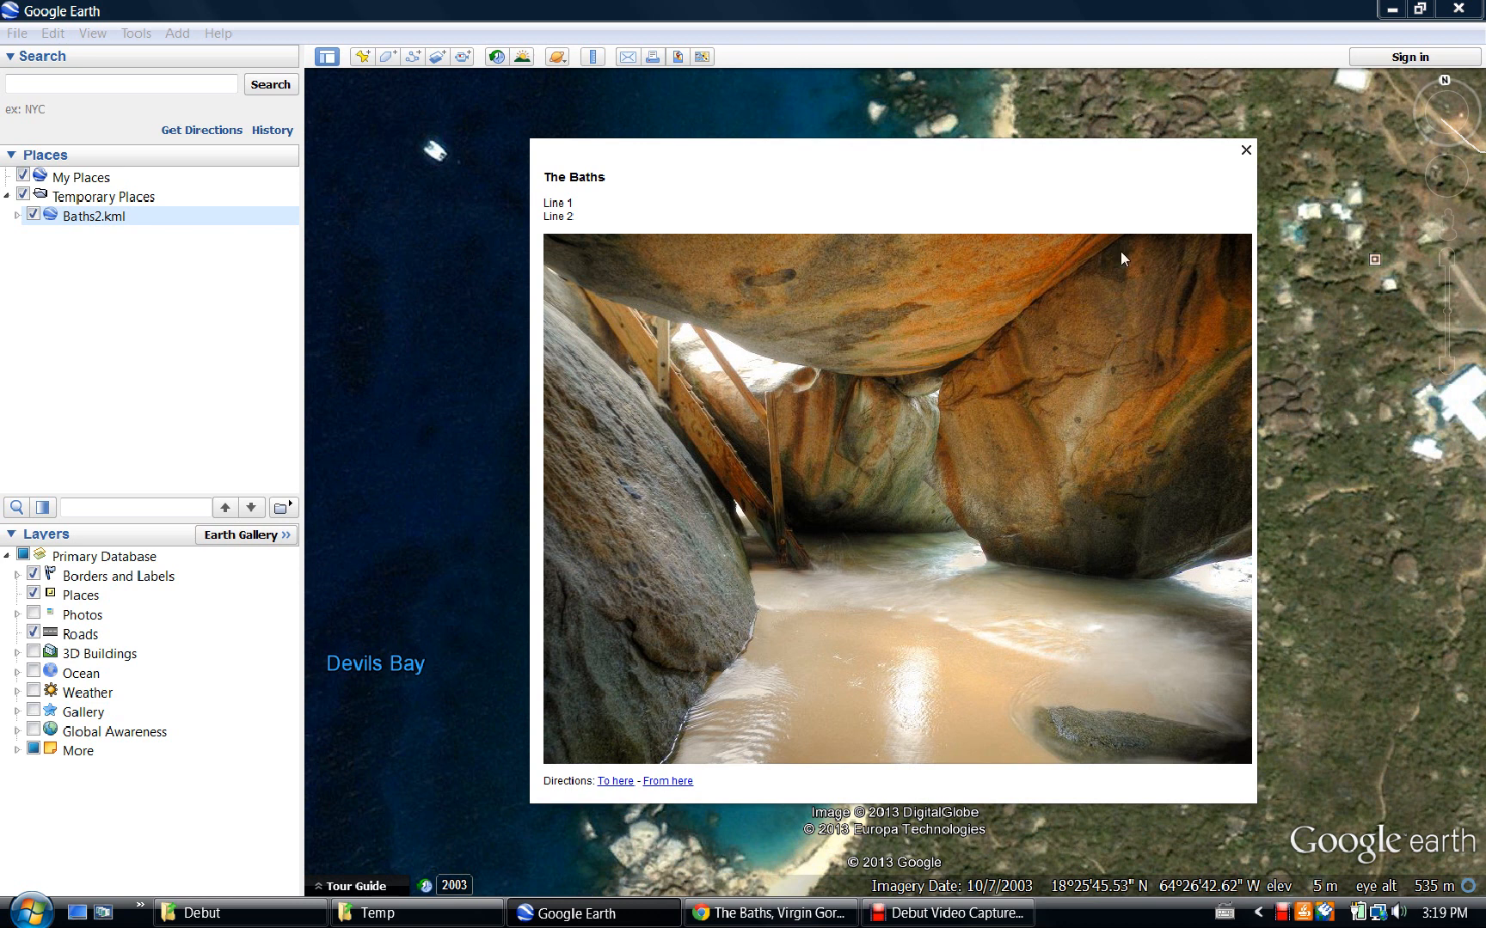
left_click(1246, 152)
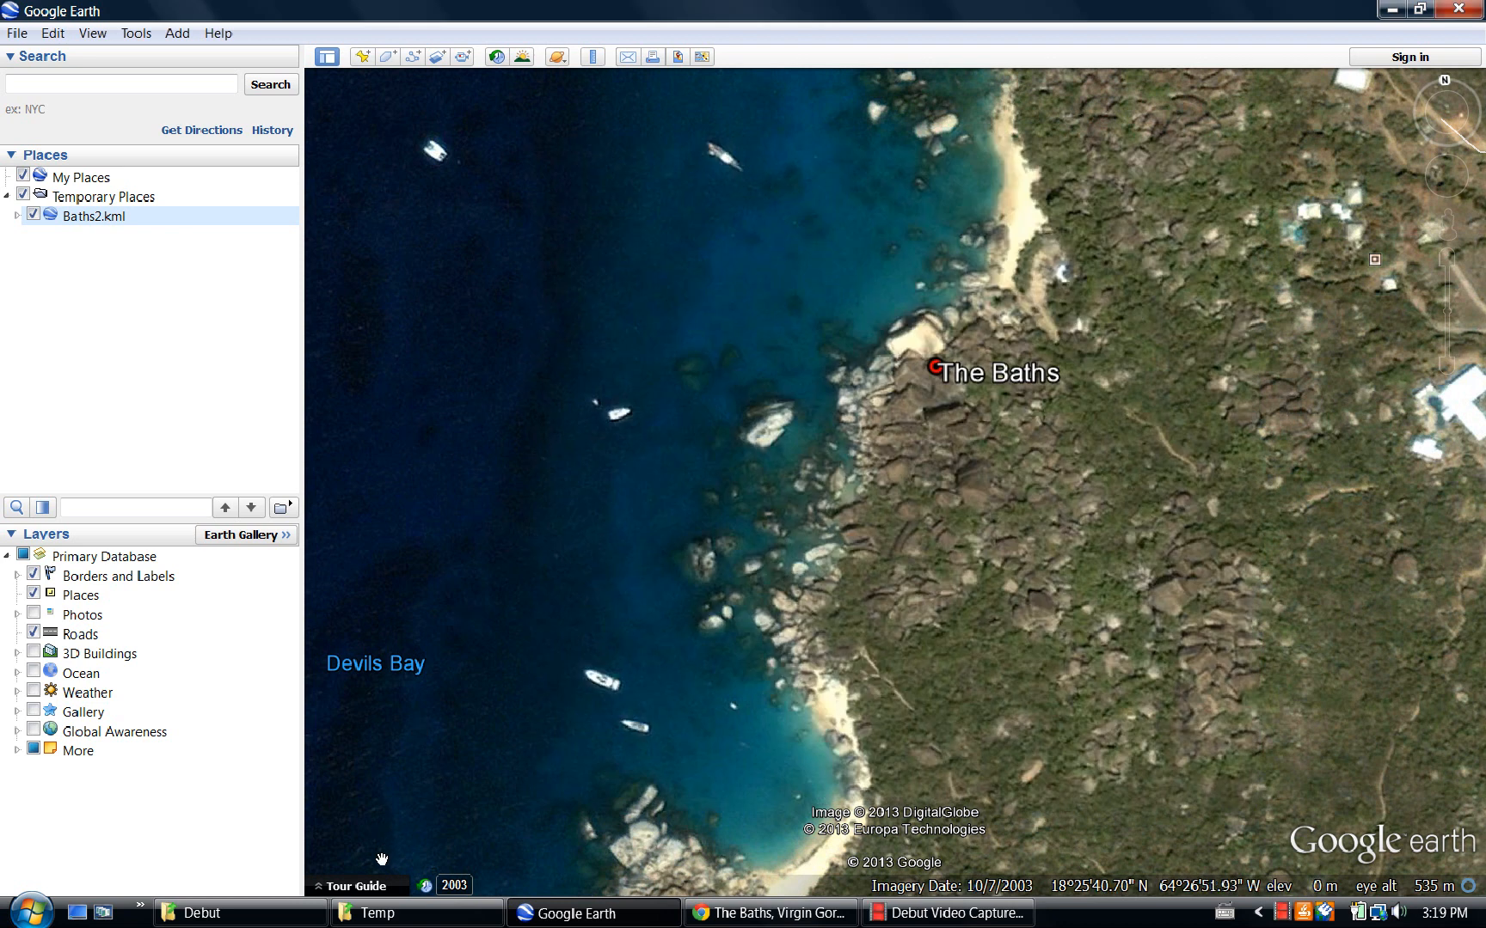
mouse_move(399, 924)
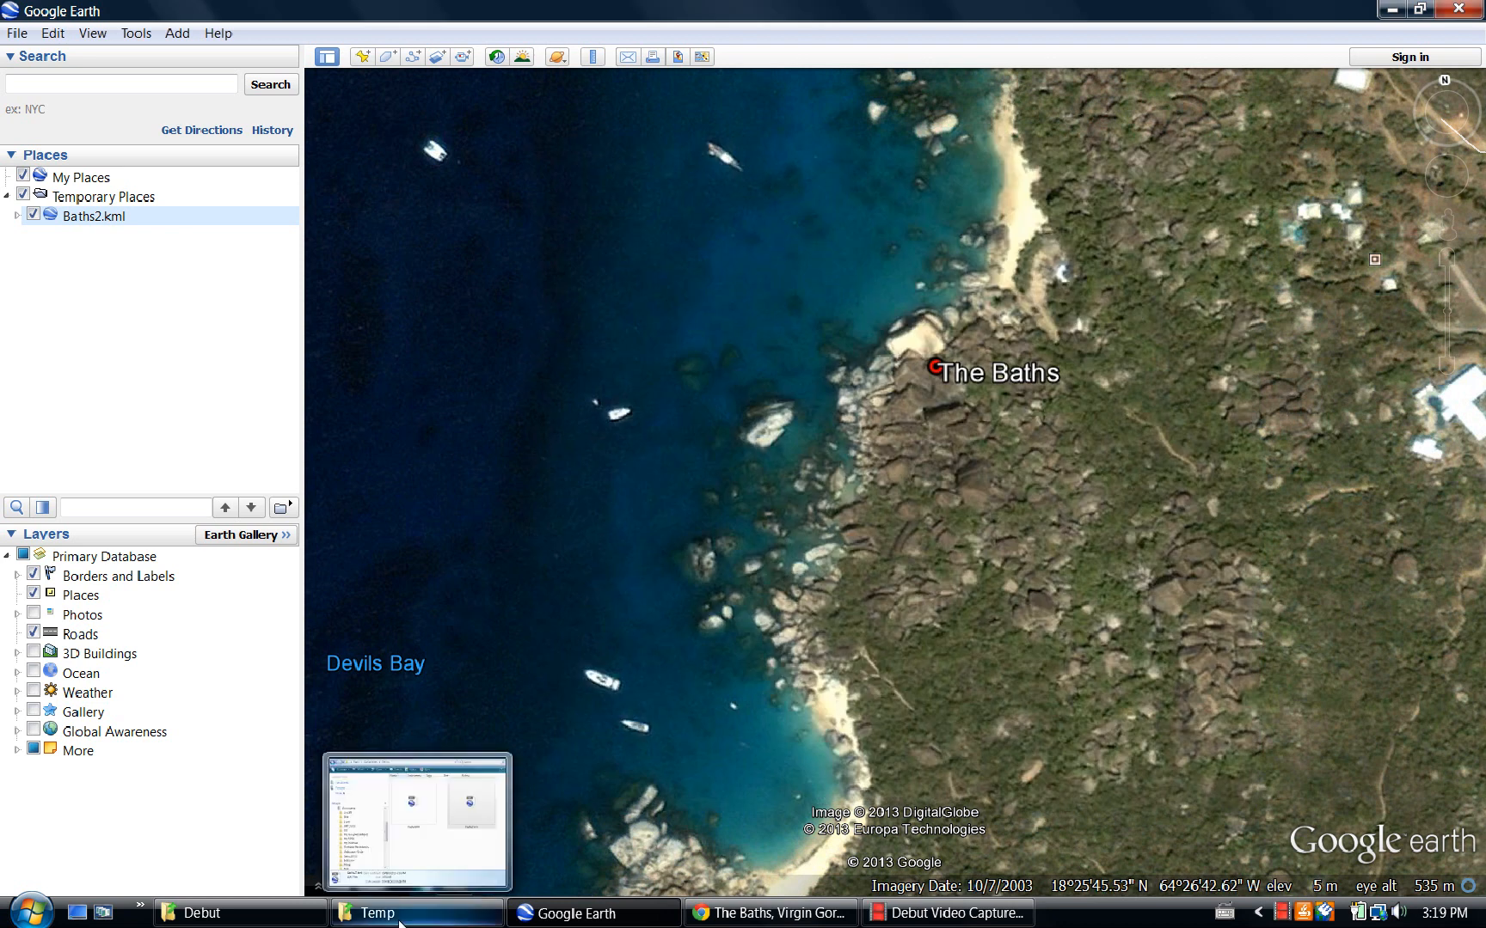
mouse_move(774, 915)
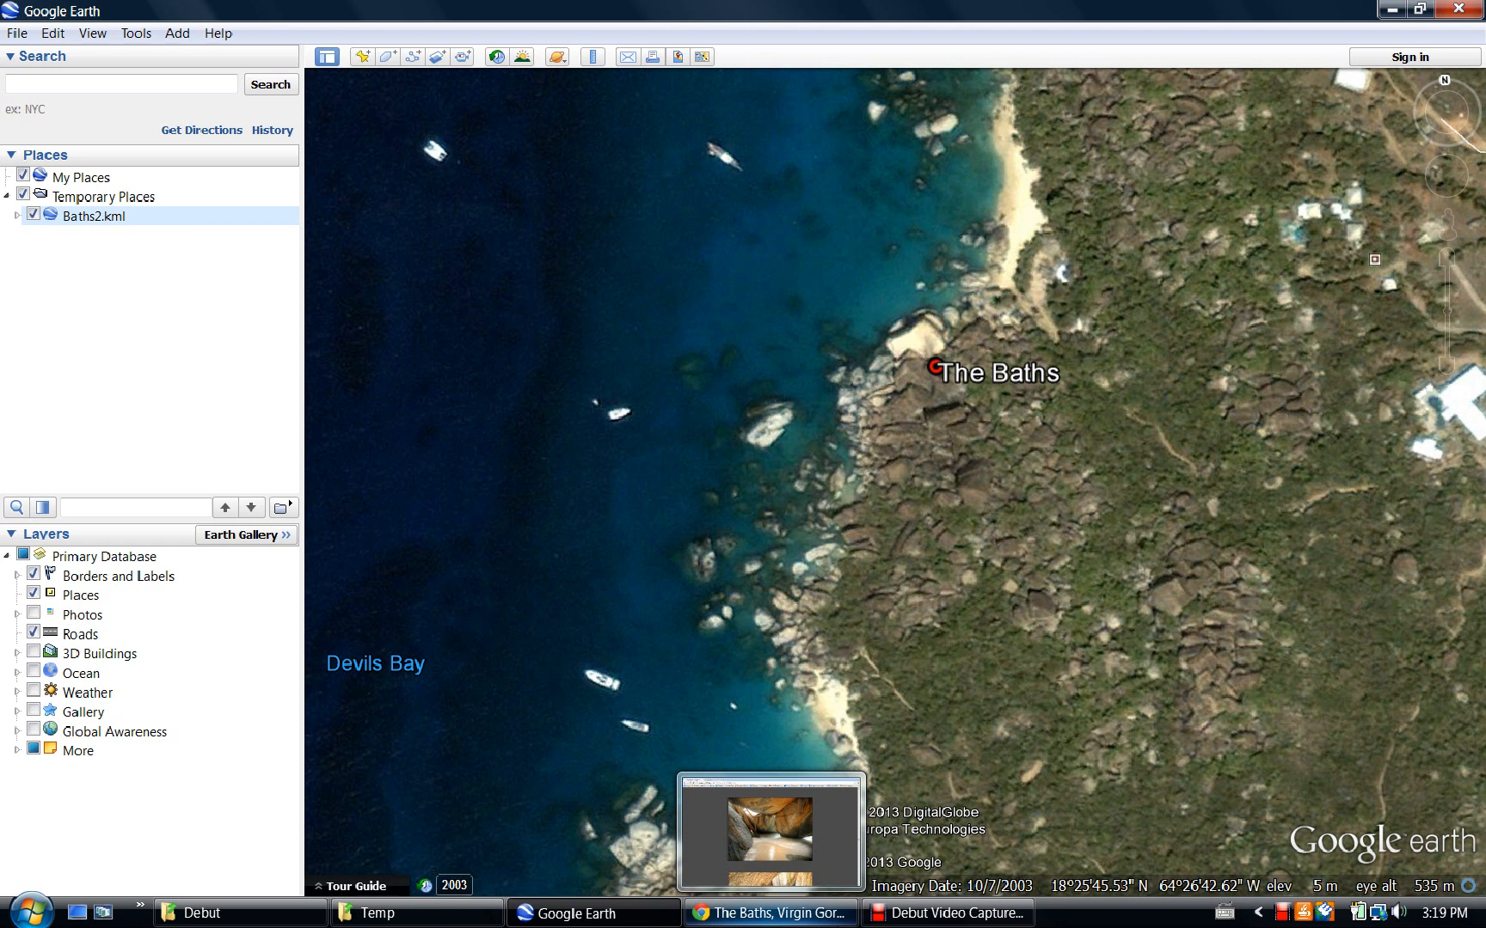